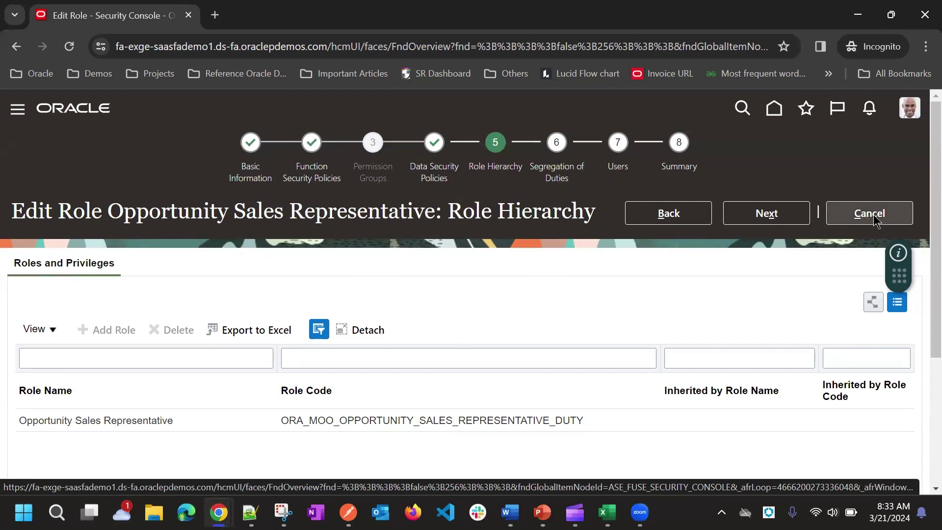
Cancel the Opportunity Sales Representative role edit from its Users step, back to the Roles results
left_click(614, 171)
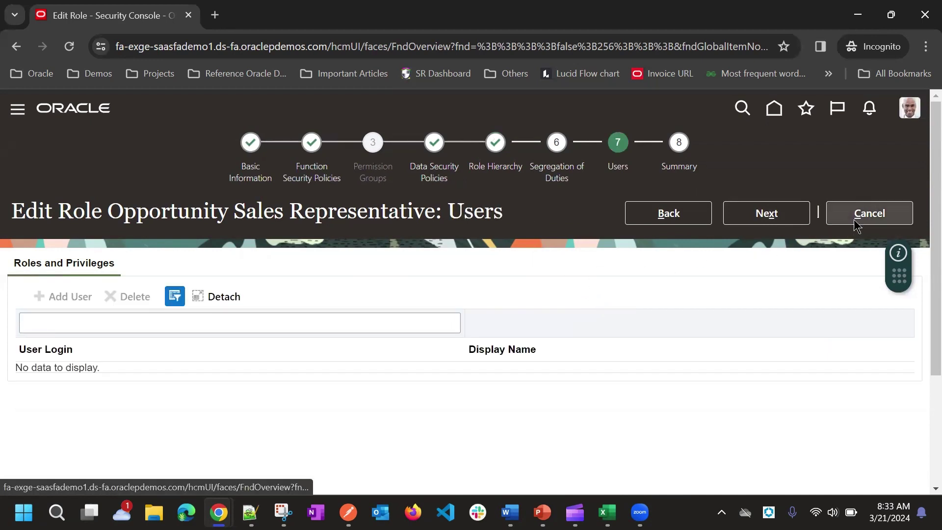
left_click(860, 216)
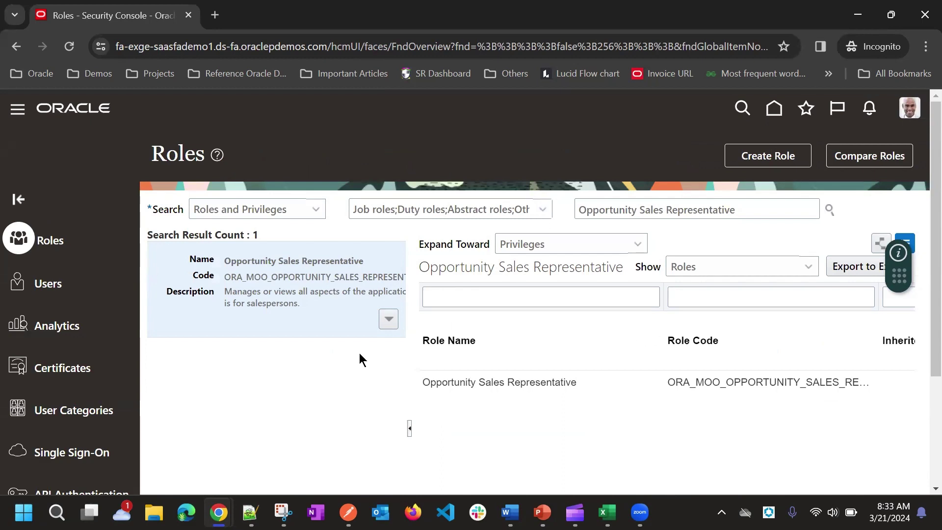
scroll(369, 308, "down", 3)
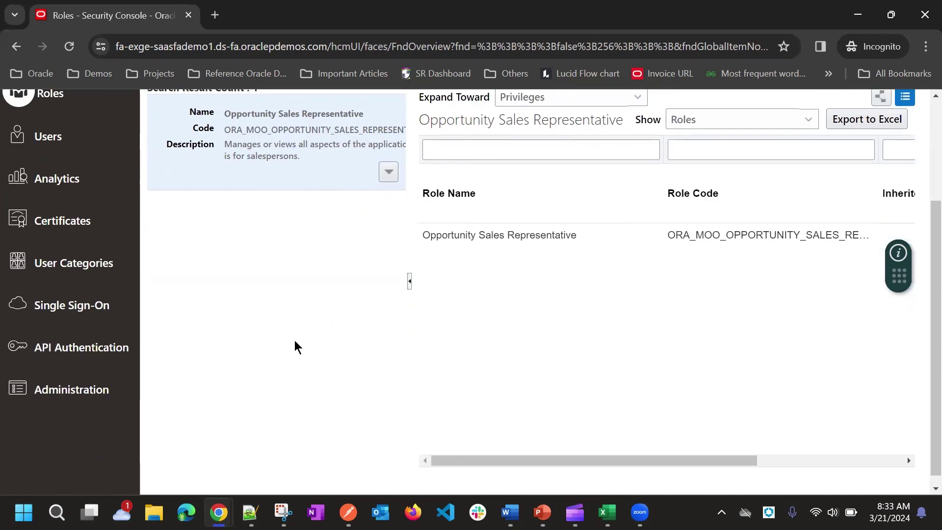
scroll(292, 340, "up", 3)
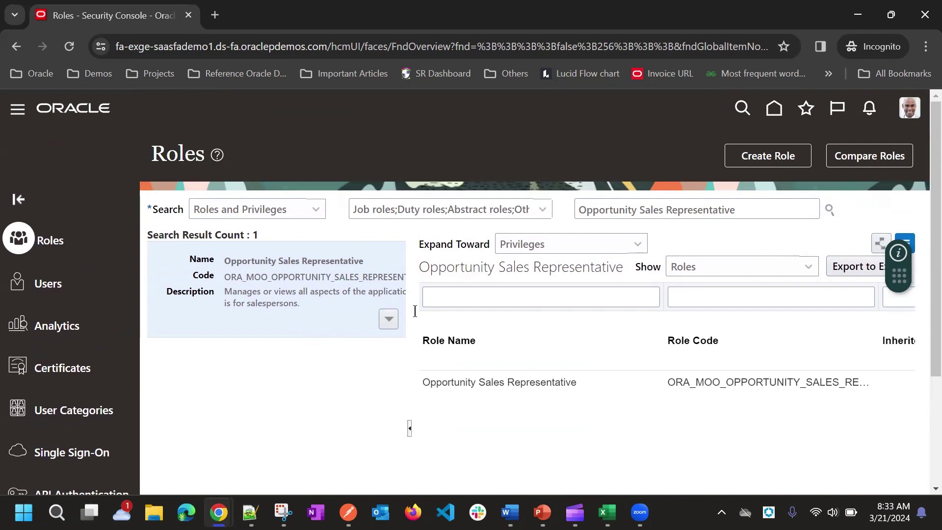
Glance at PowerPoint's Meeting Agenda slide, then return to the Oracle Opportunities browser window
key("alt+Tab")
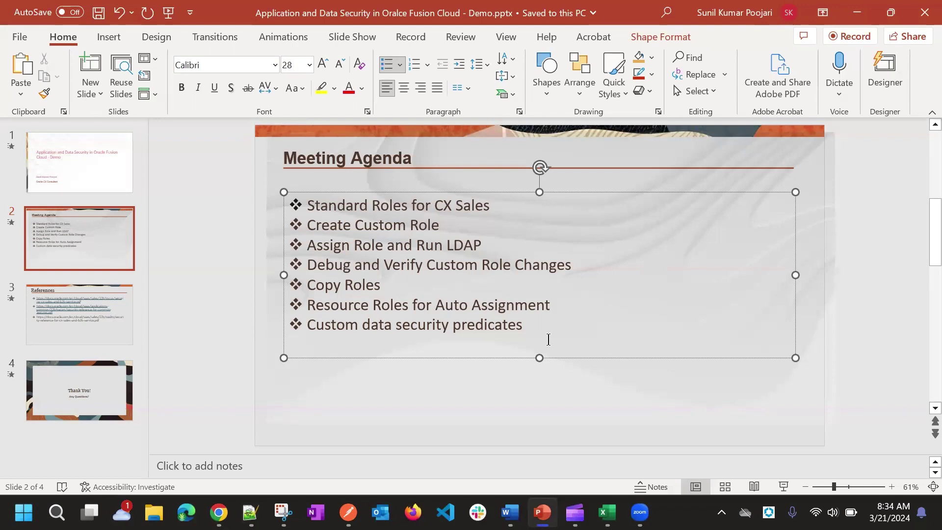
left_click(219, 512)
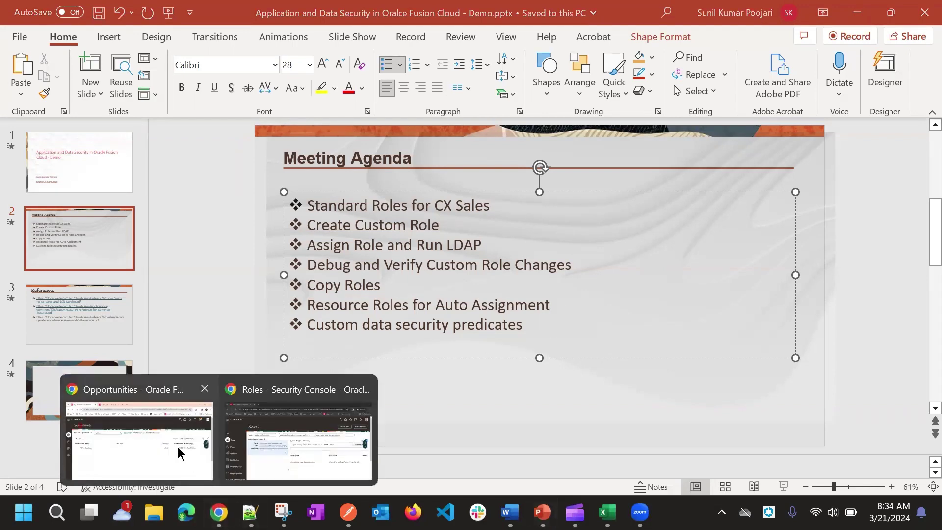
left_click(181, 449)
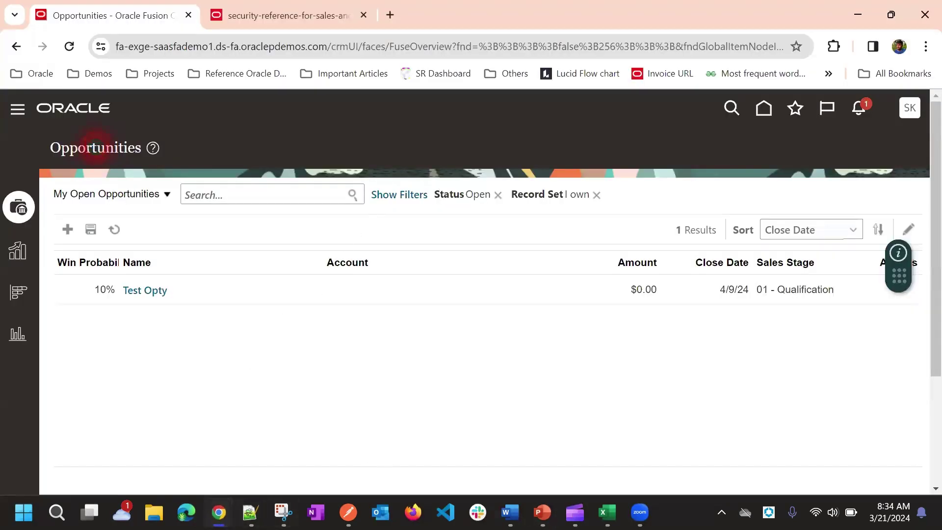
In the Security Console Users page, search user accounts starting with 'S'
left_click(318, 422)
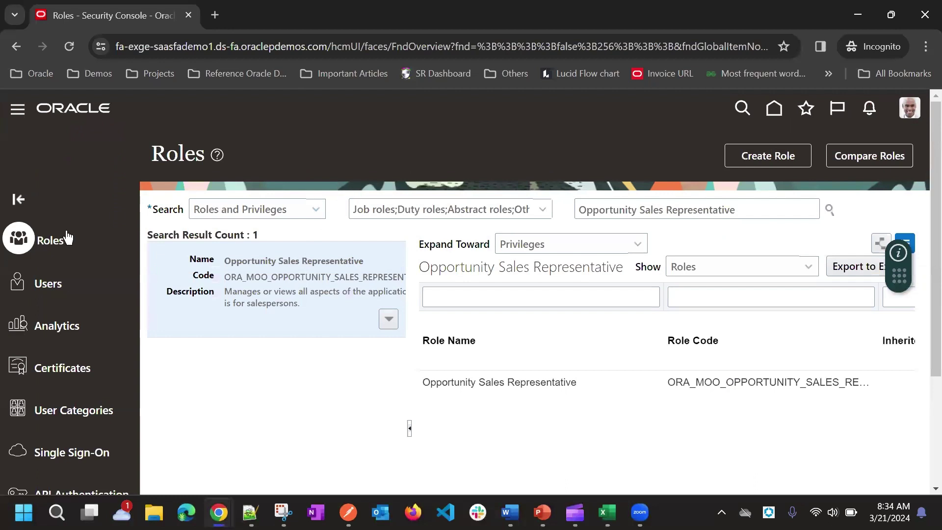
left_click(54, 289)
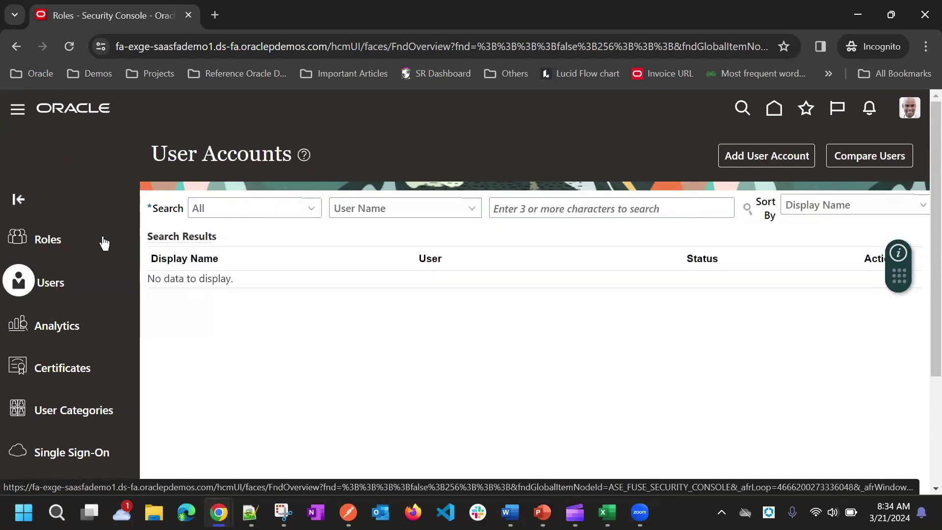
left_click(607, 199)
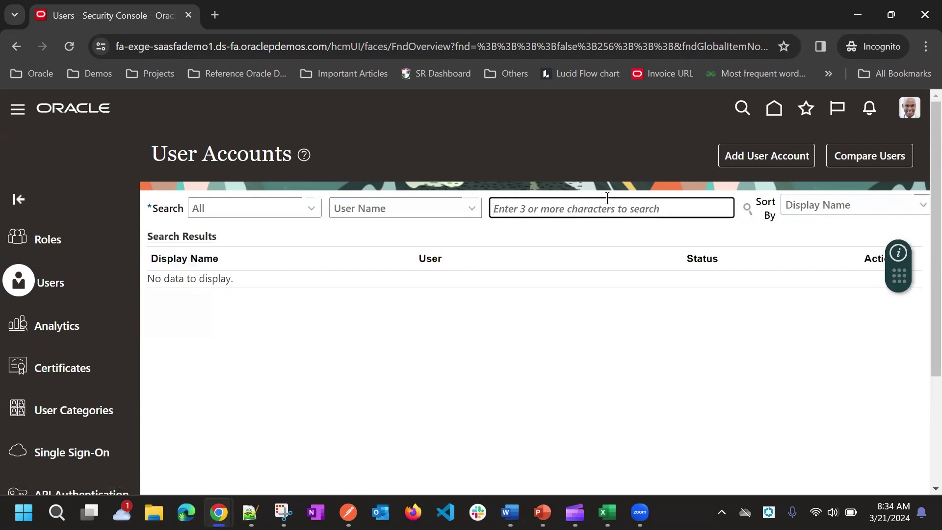
type("Sunil")
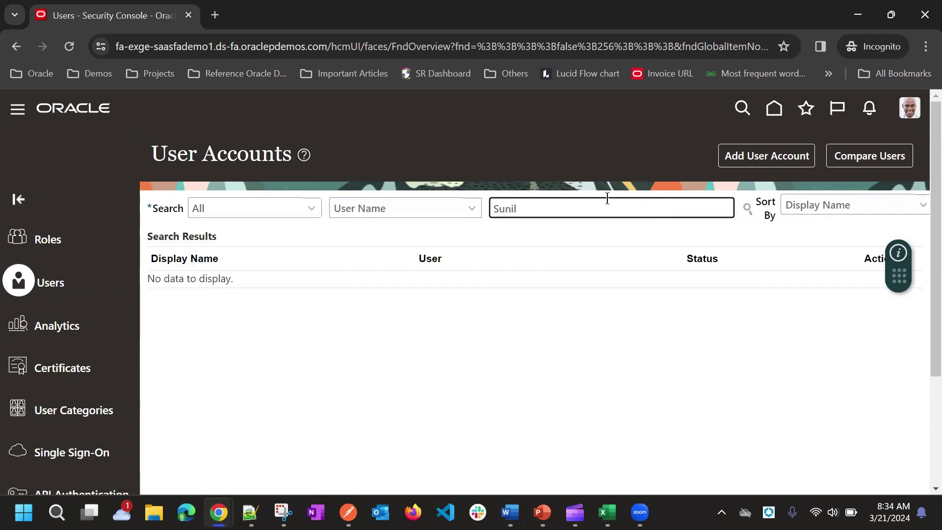
key("Return")
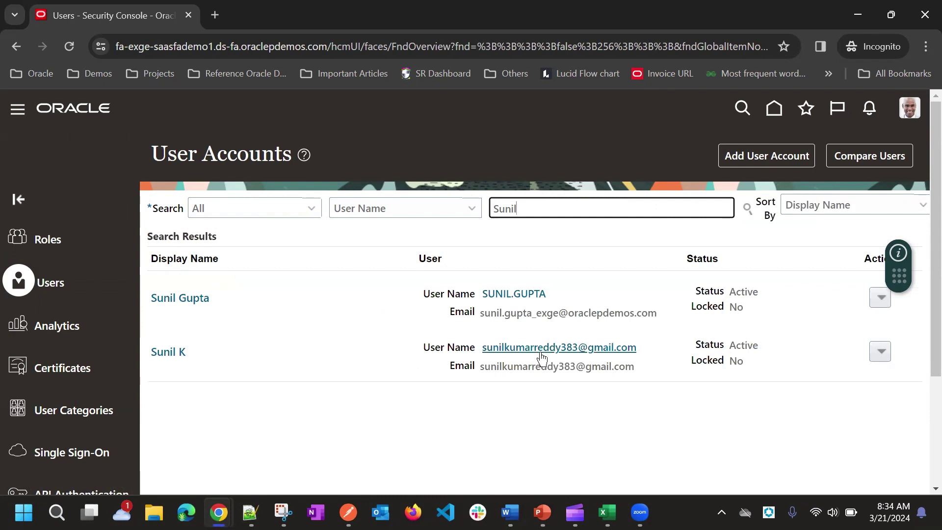
Open the second matching user's account details and review their roles, including CX Sales Representative Custom
left_click(540, 349)
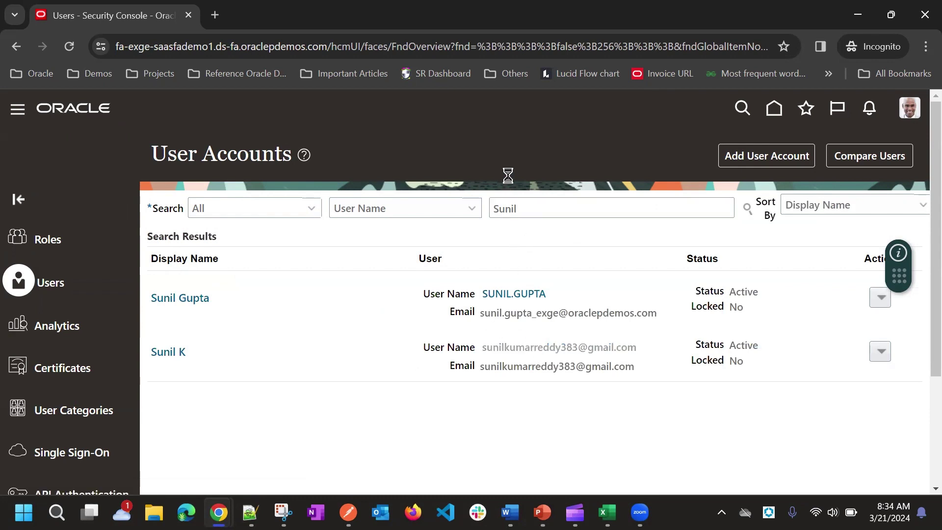
scroll(509, 173, "down", 3)
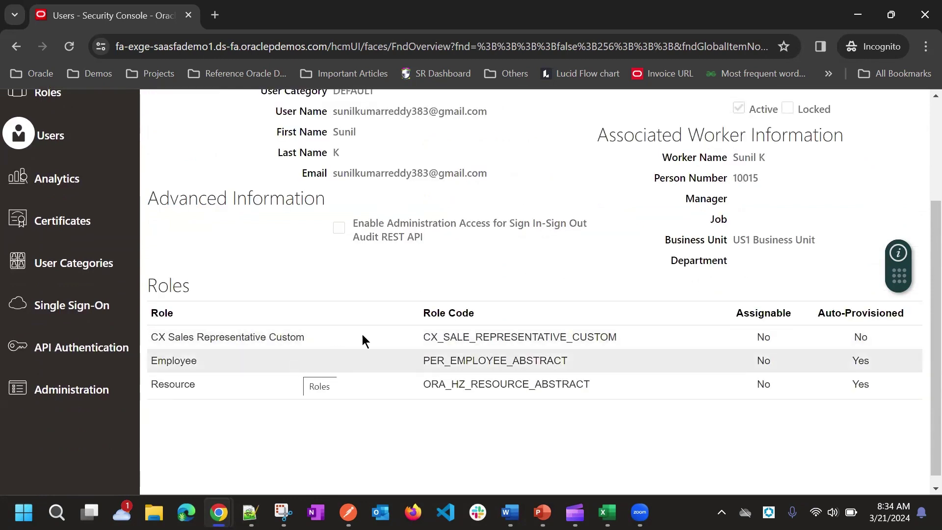
scroll(692, 228, "up", 1)
scroll(696, 231, "up", 2)
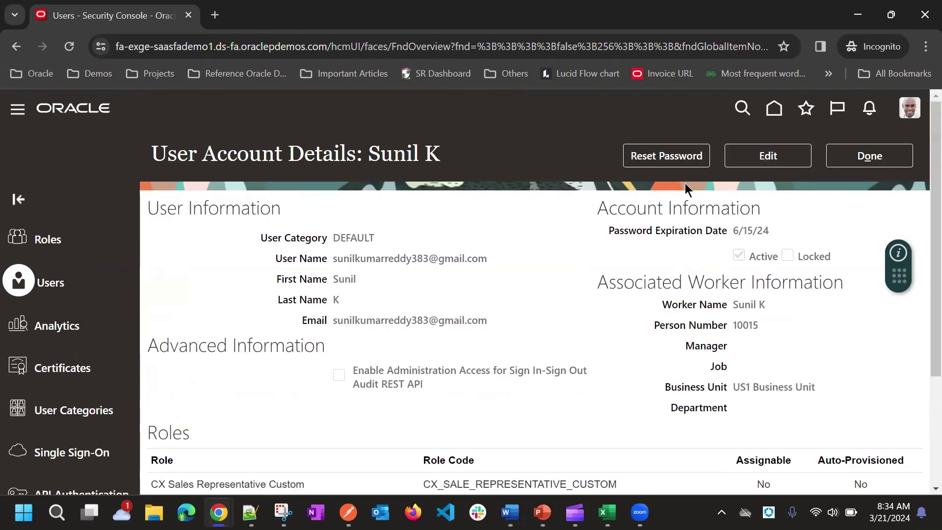
scroll(534, 289, "down", 3)
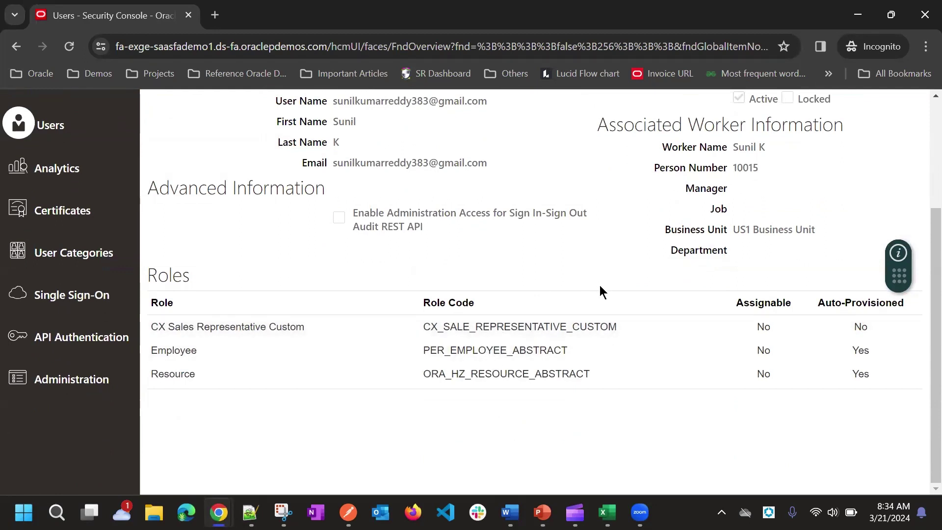
scroll(594, 287, "up", 2)
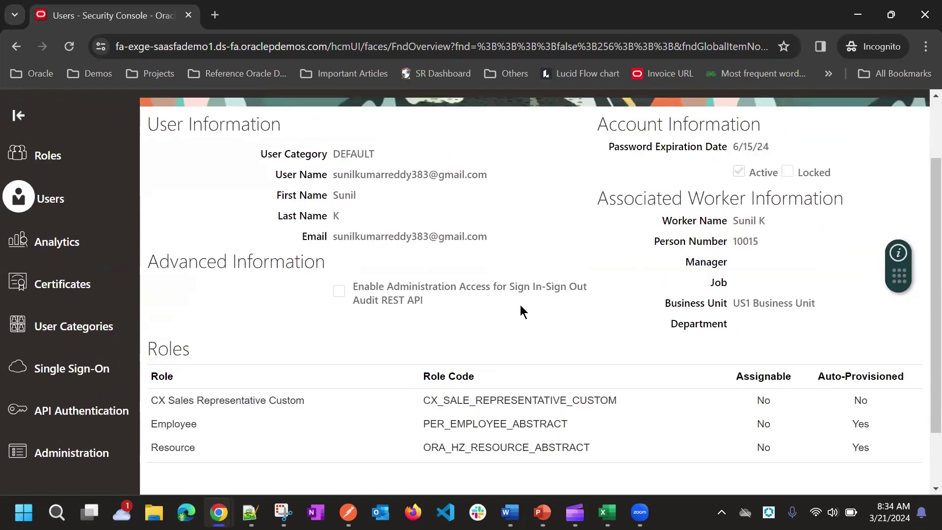
scroll(552, 286, "down", 2)
scroll(554, 294, "up", 2)
Close the user's account details with Done, back to the User Accounts results
scroll(852, 298, "up", 2)
left_click(873, 156)
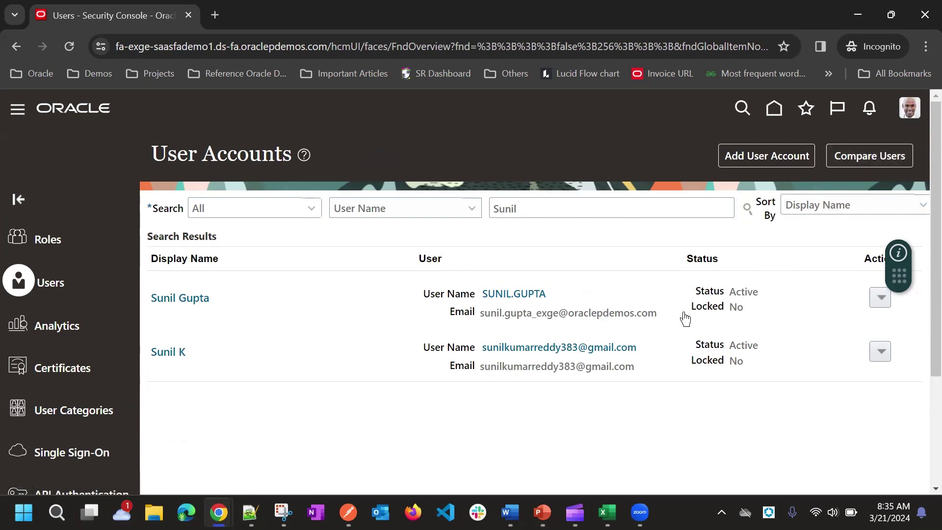
In Setup: Sales, open Manage Users under the Users and Security functional area
left_click(662, 330)
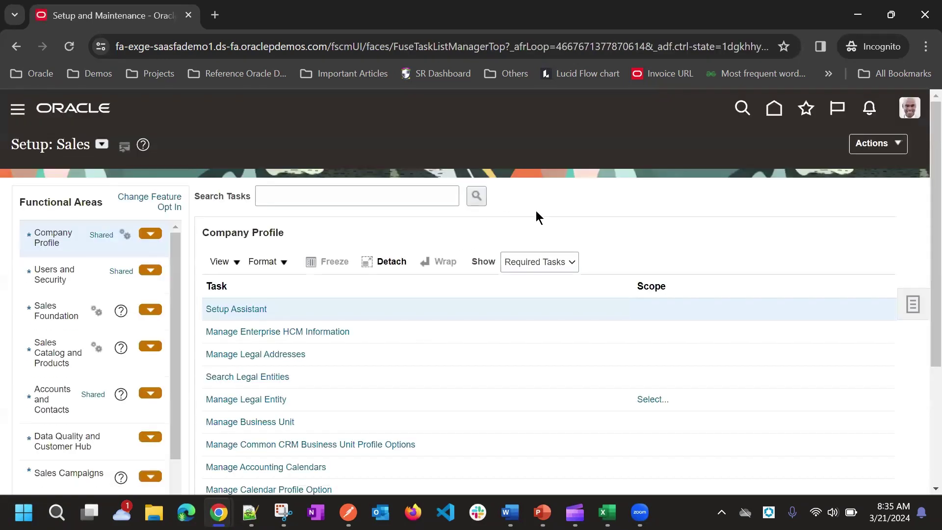
left_click(82, 279)
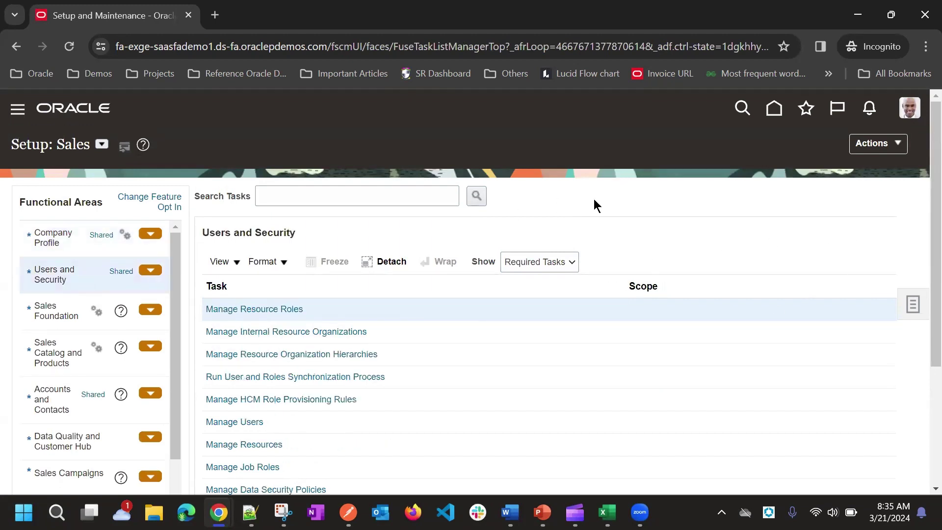
left_click(234, 426)
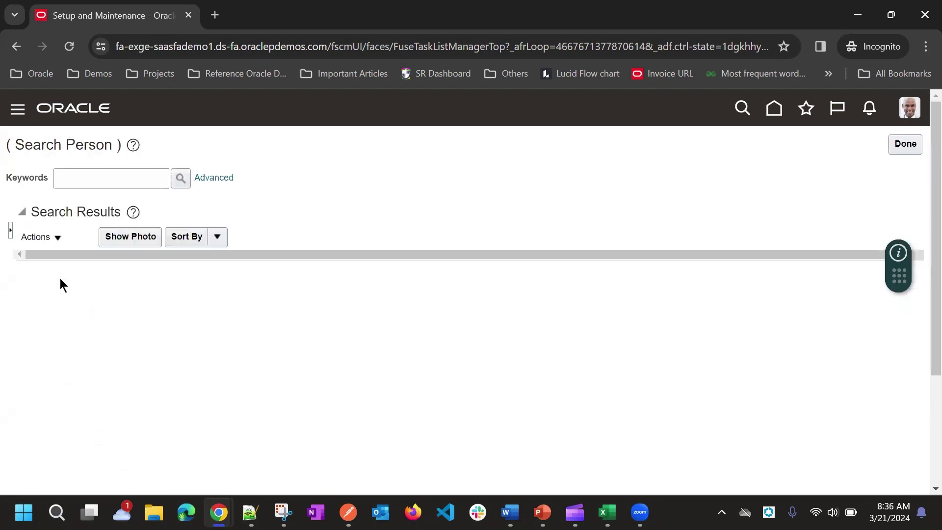
Search Person by the user's first name as keyword and open the matching consultant's edit page
left_click(94, 183)
left_click(297, 158)
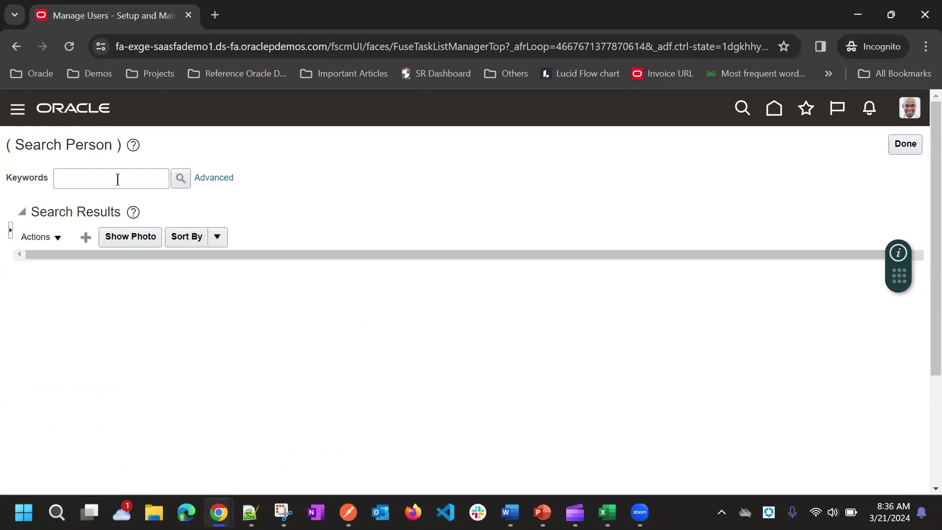
left_click(106, 171)
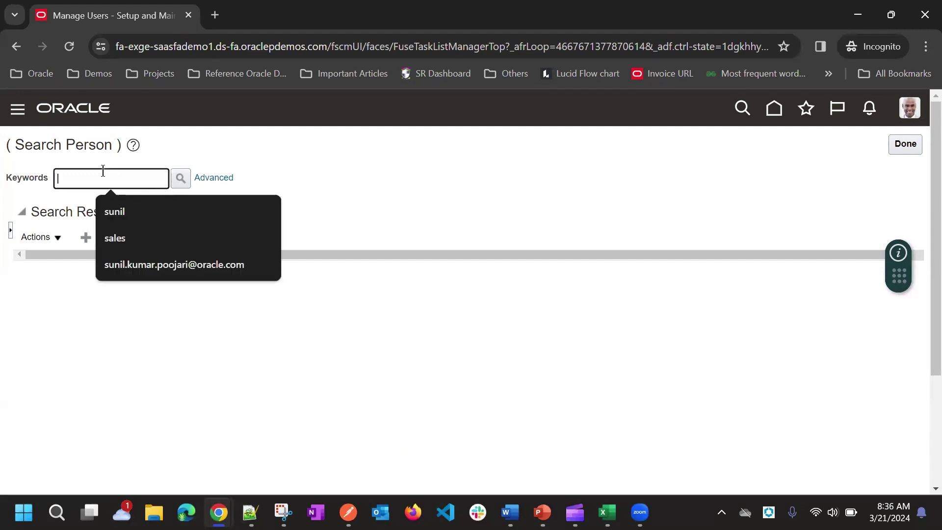
type("suni")
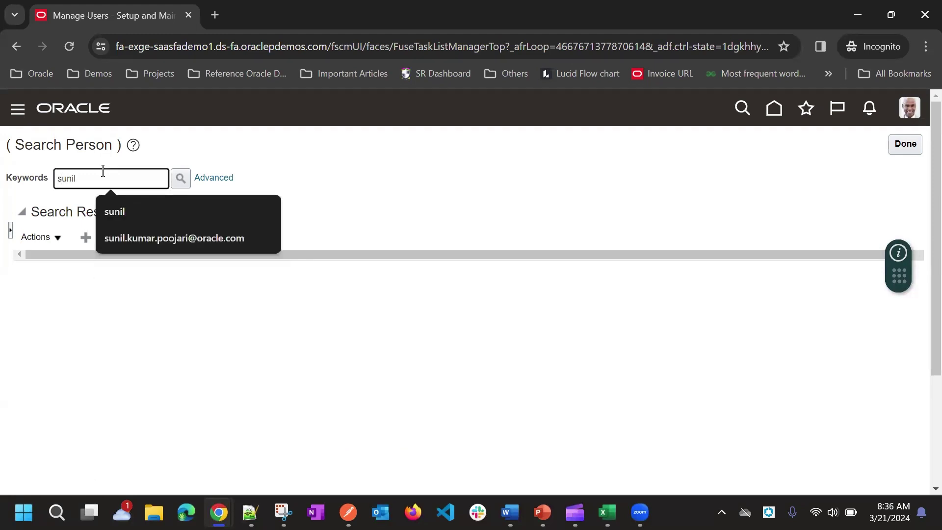
type("l")
left_click(183, 177)
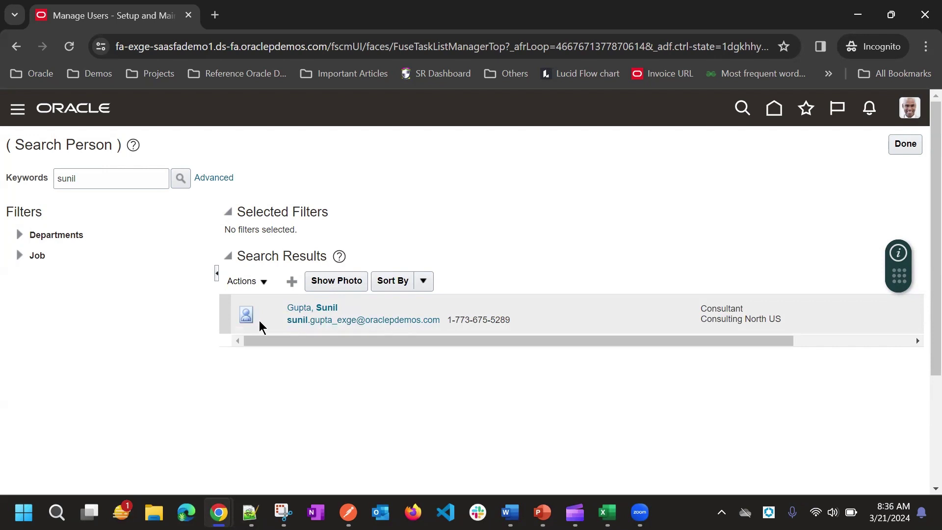
left_click(297, 309)
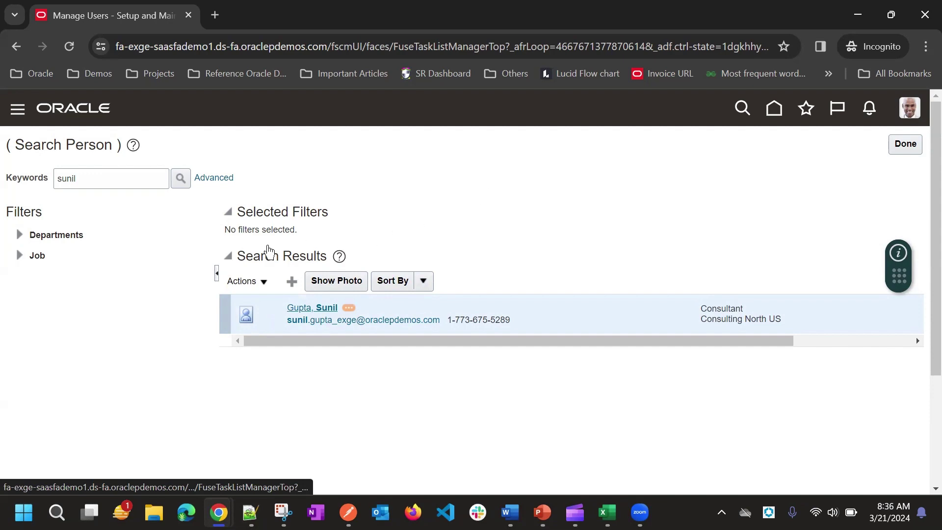
left_click(300, 309)
Choose Sales Rep as the user's Resource Role and run Autoprovision Roles
scroll(350, 235, "down", 5)
scroll(322, 219, "down", 2)
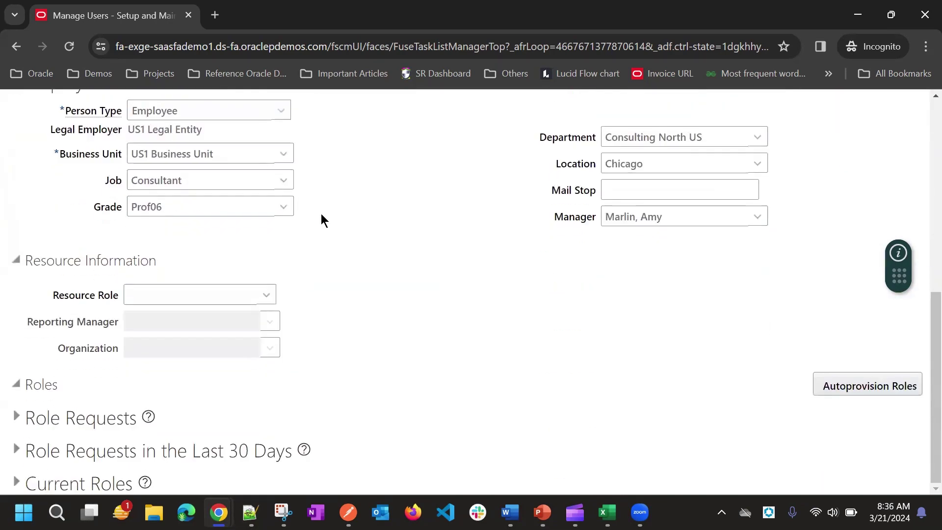
left_click(212, 298)
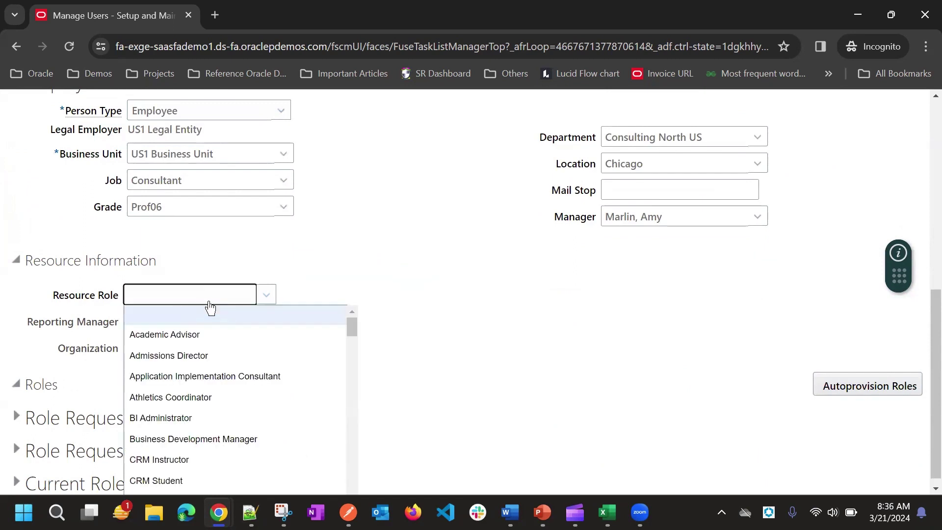
scroll(203, 350, "down", 12)
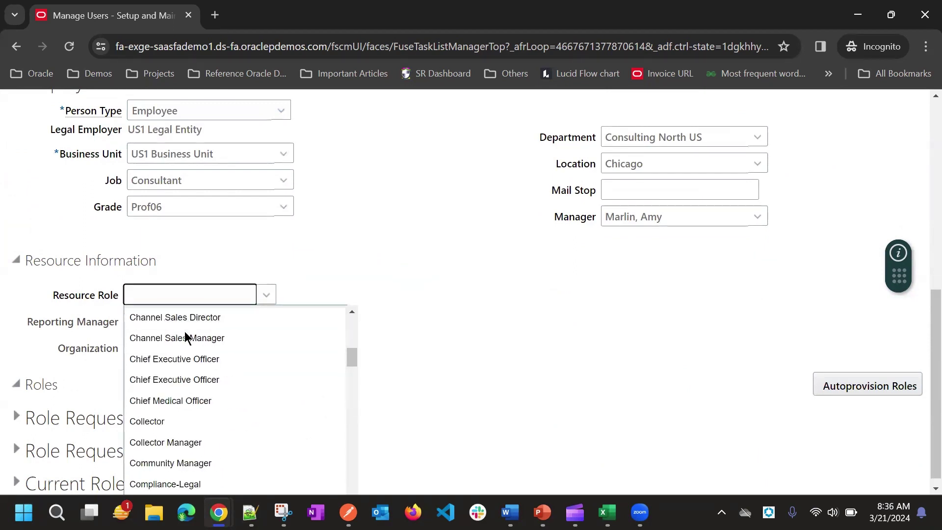
scroll(196, 376, "down", 10)
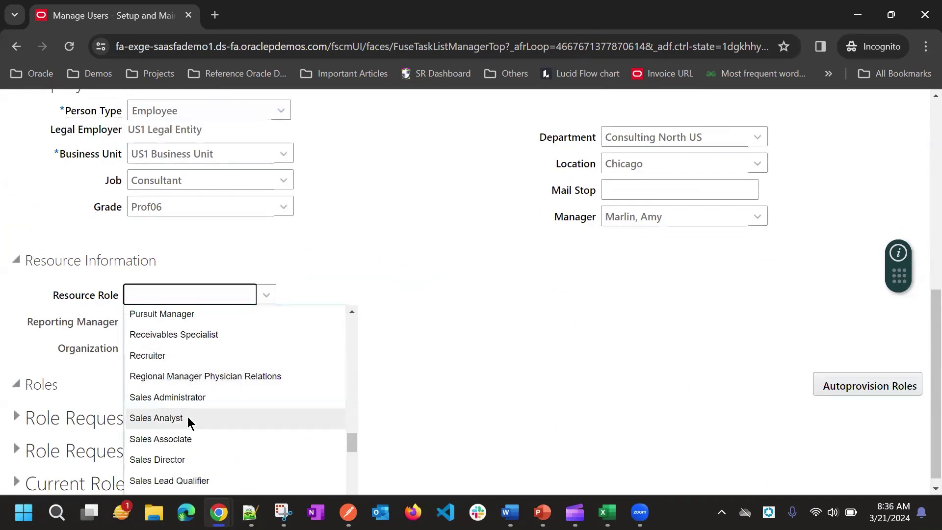
scroll(191, 423, "down", 1)
scroll(191, 423, "down", 2)
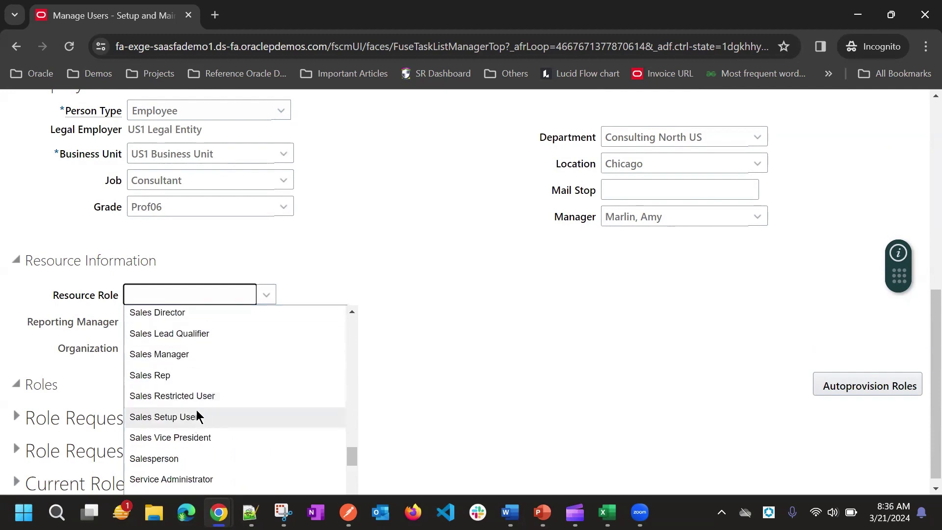
left_click(183, 379)
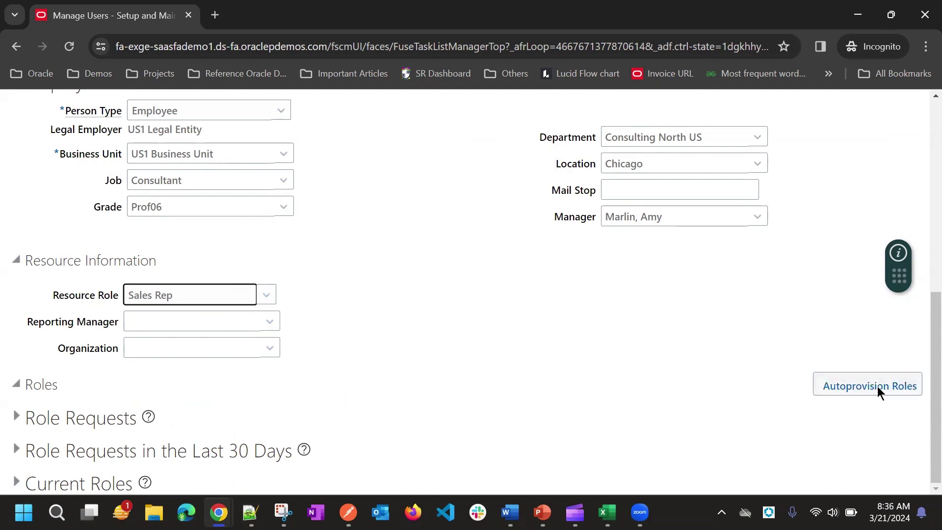
left_click(849, 389)
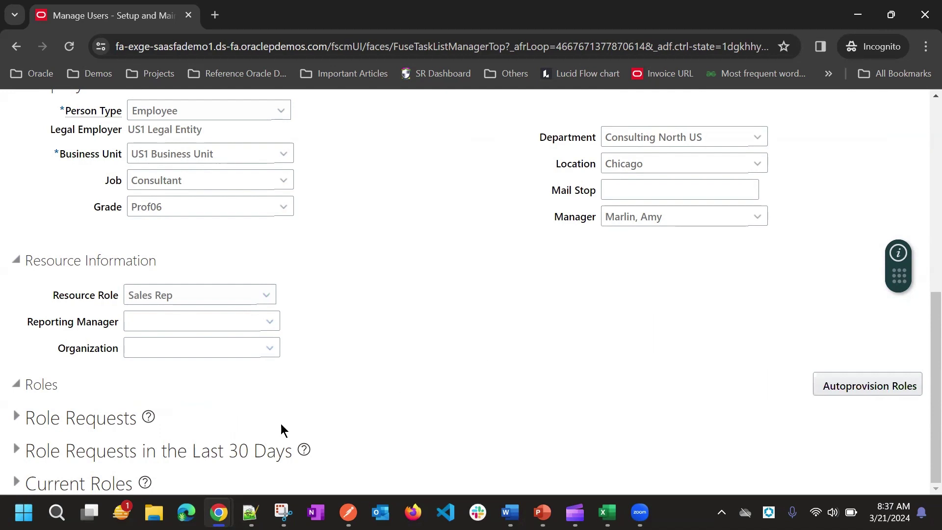
Expand Role Requests, switch Resource Role to Sales Manager and autoprovision, requesting Resource and Sales Manager
left_click(17, 417)
scroll(301, 347, "down", 3)
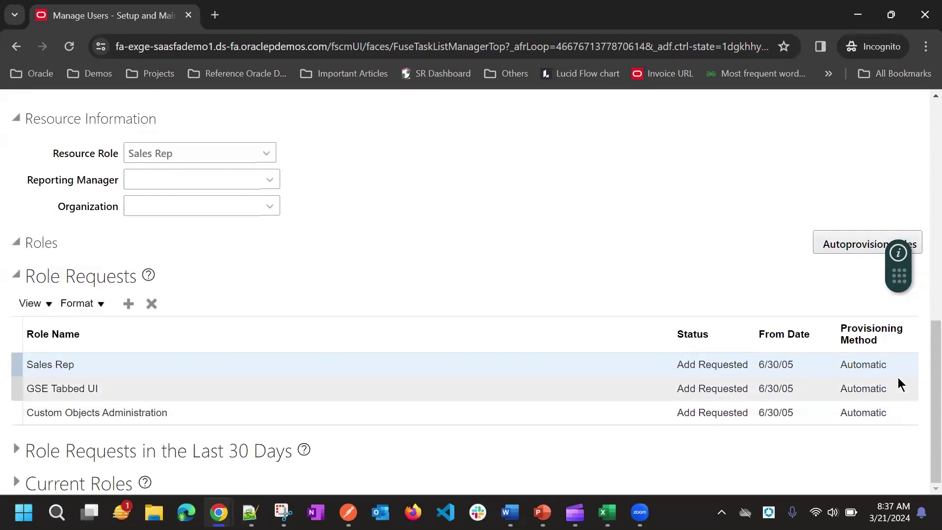
left_click(192, 155)
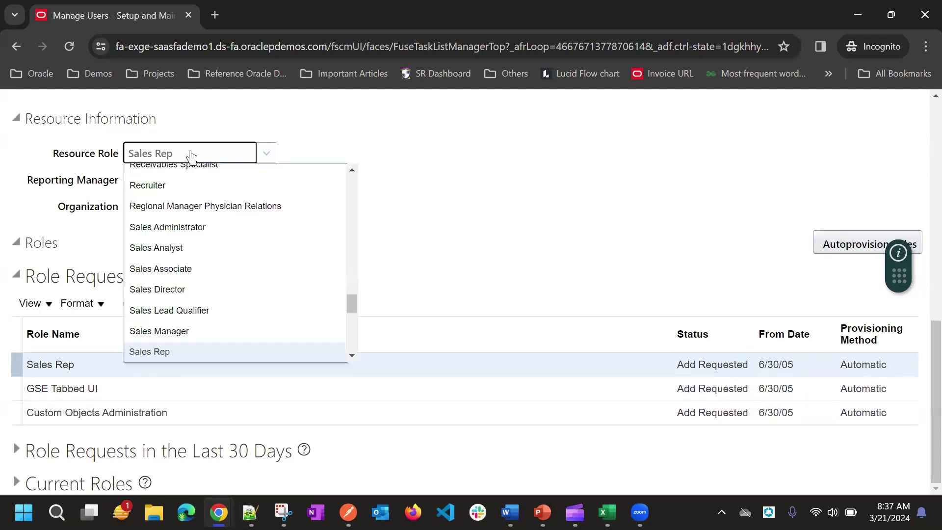
left_click(194, 332)
left_click(852, 244)
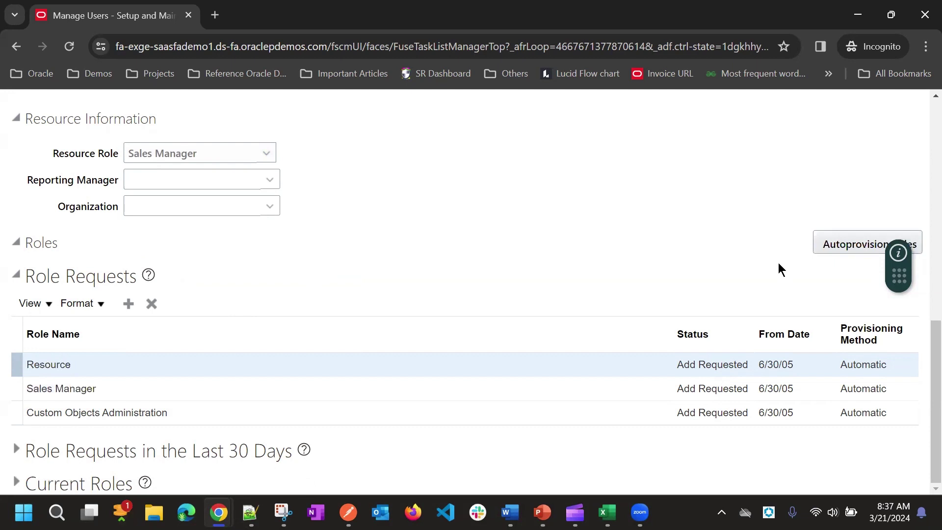
left_click(820, 244)
double_click(51, 369)
scroll(167, 287, "up", 2)
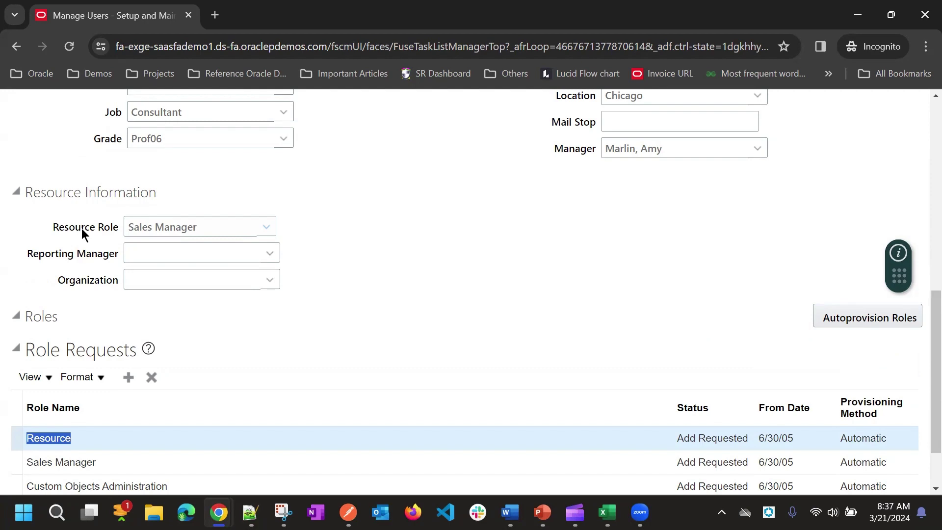
Cancel the user's edit page unsaved and close Search Person
scroll(736, 177, "up", 10)
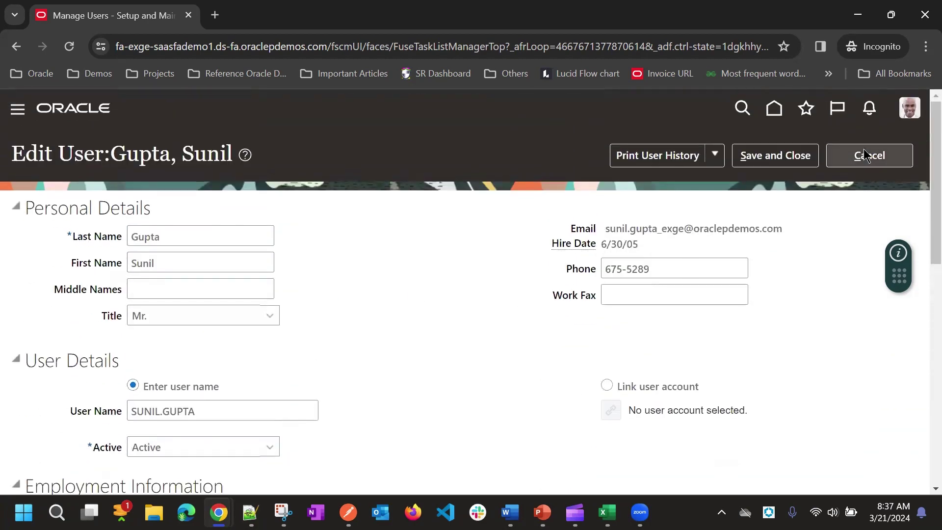
left_click(865, 155)
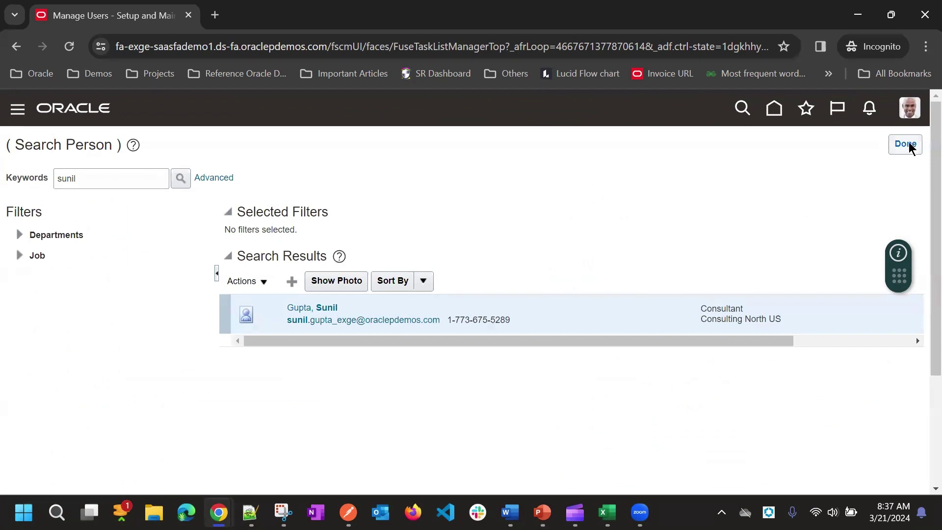
left_click(908, 146)
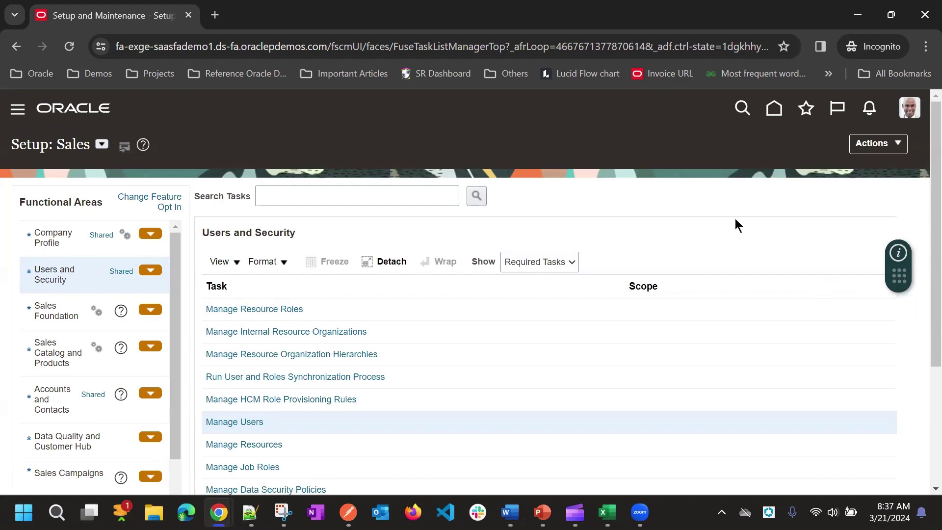
Show All Tasks under Users and Security to locate Manage Resource Roles
scroll(599, 246, "down", 3)
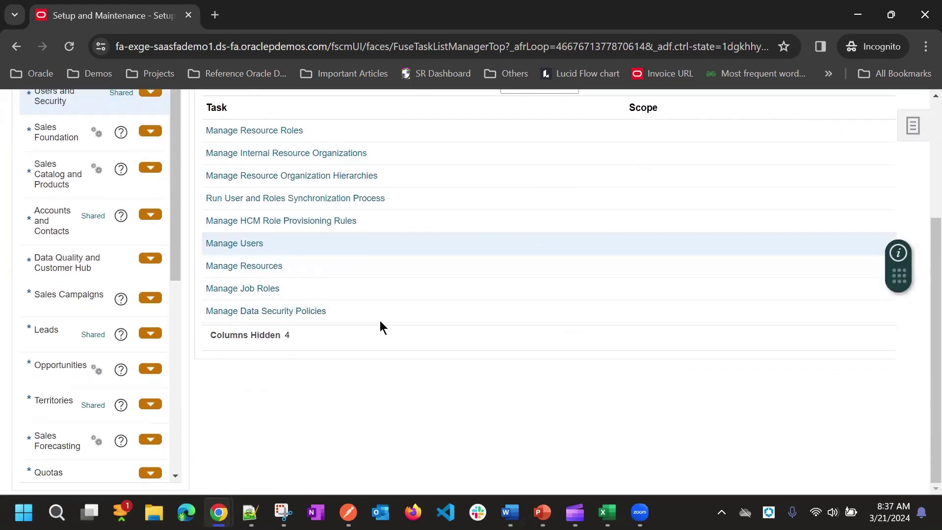
scroll(409, 282, "up", 1)
left_click(523, 154)
left_click(522, 173)
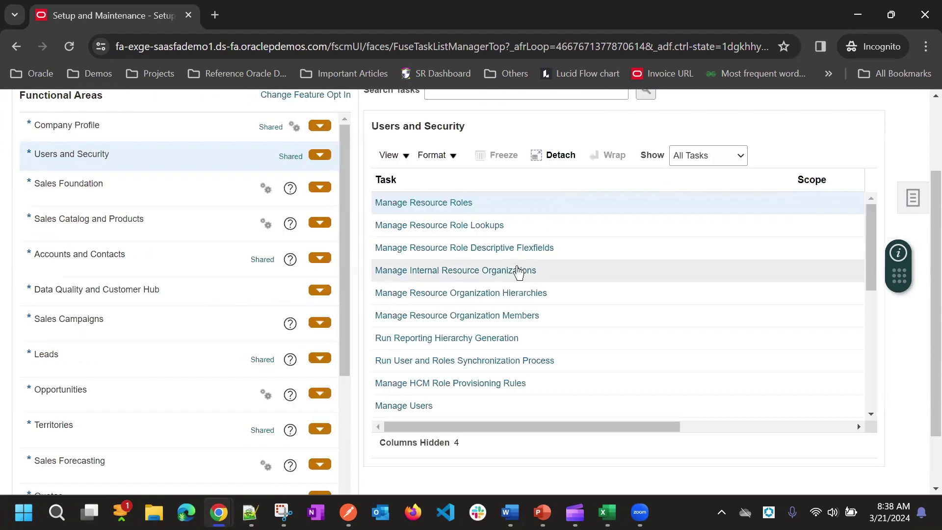
scroll(517, 276, "down", 3)
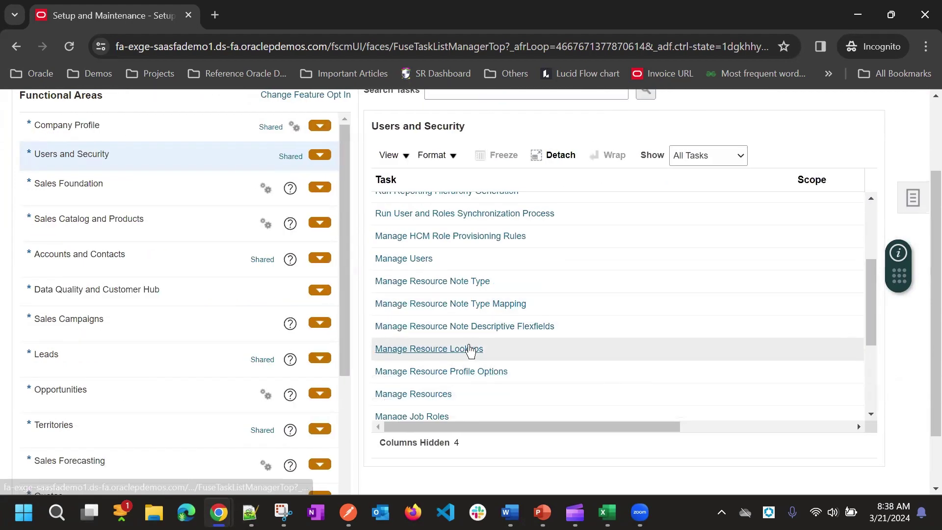
scroll(470, 350, "down", 3)
scroll(464, 364, "down", 3)
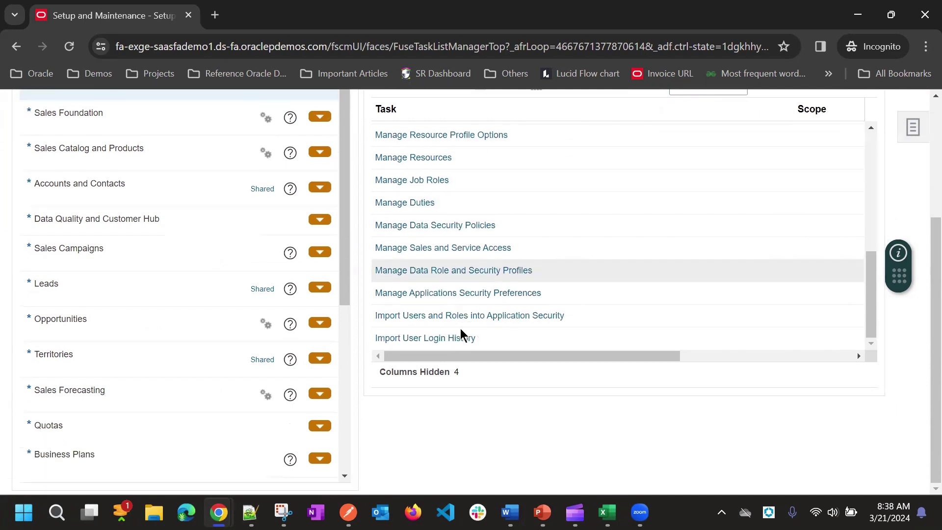
scroll(462, 333, "up", 2)
scroll(480, 273, "up", 2)
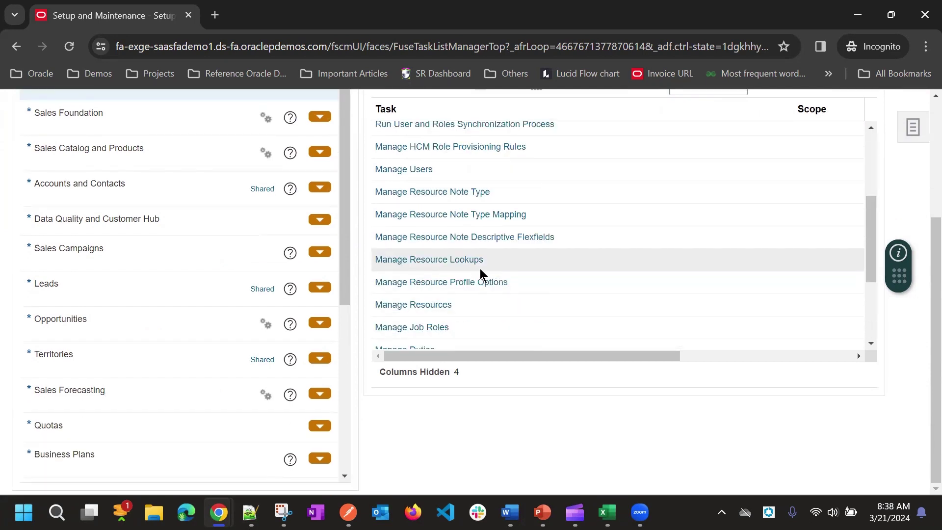
scroll(461, 215, "up", 3)
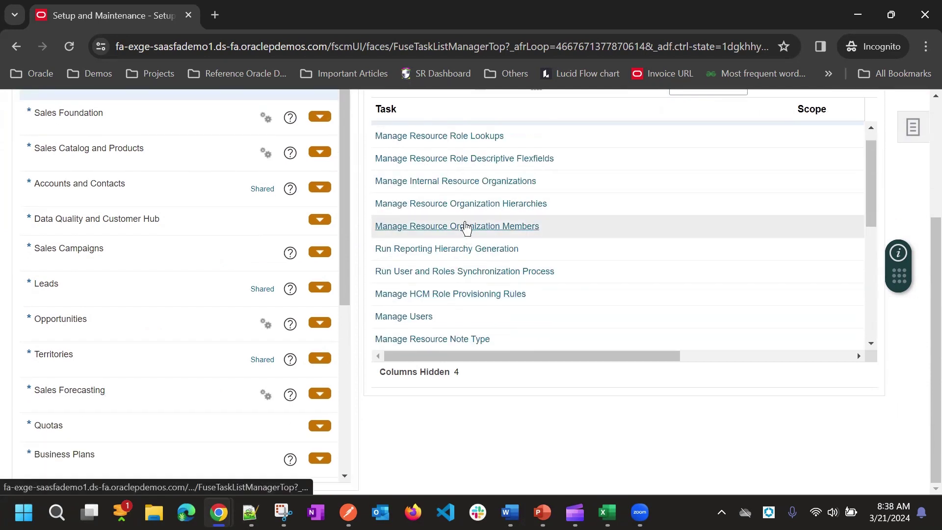
scroll(466, 223, "up", 3)
Search active resource roles, listing Academic Advisor, Admissions Director, BI Administrator and others
left_click(428, 206)
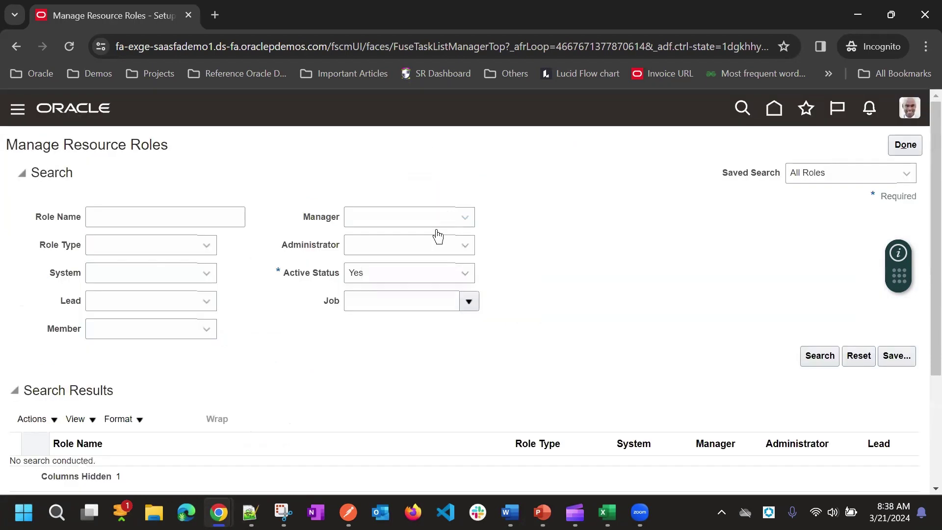
scroll(344, 275, "down", 3)
scroll(393, 256, "up", 3)
scroll(338, 349, "down", 5)
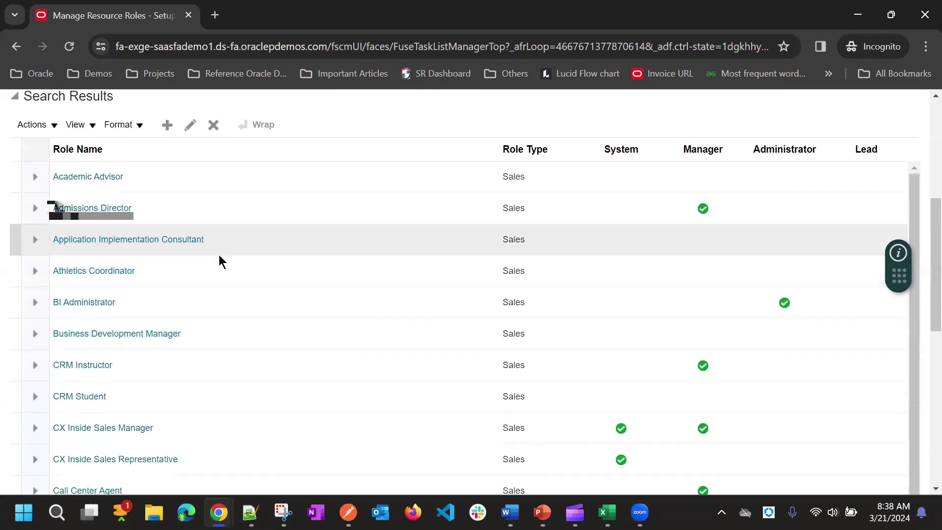
scroll(301, 326, "up", 2)
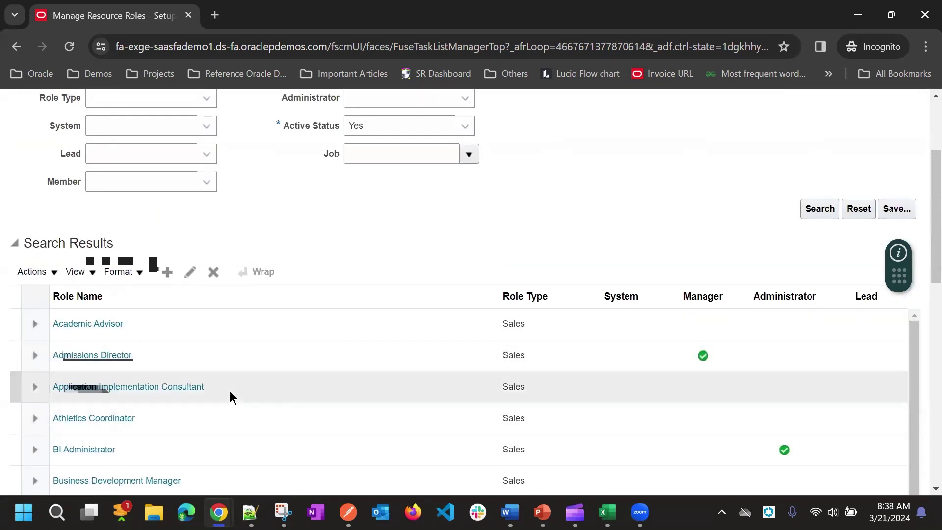
Fill in a new resource role CX Sales Representative Custom, code CX_SALE_REP_CUSTOM, role type Sales
left_click(167, 272)
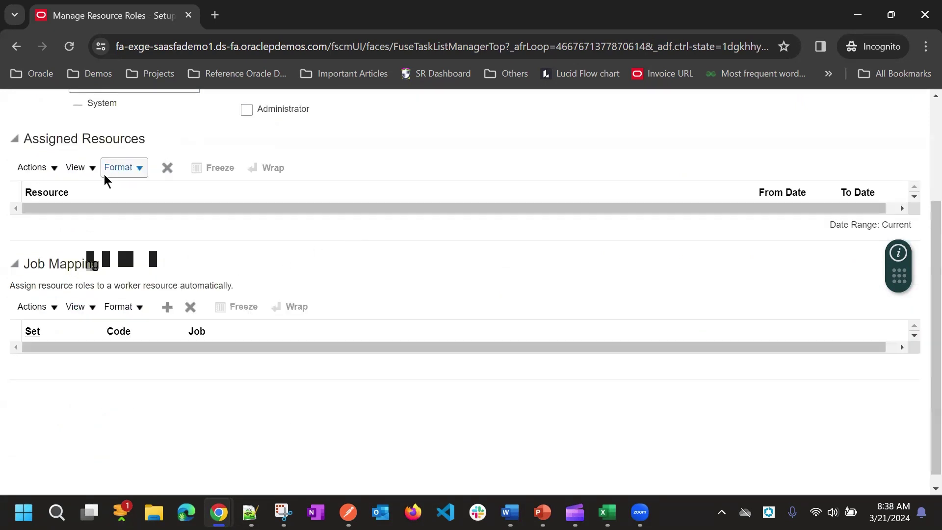
left_click(95, 176)
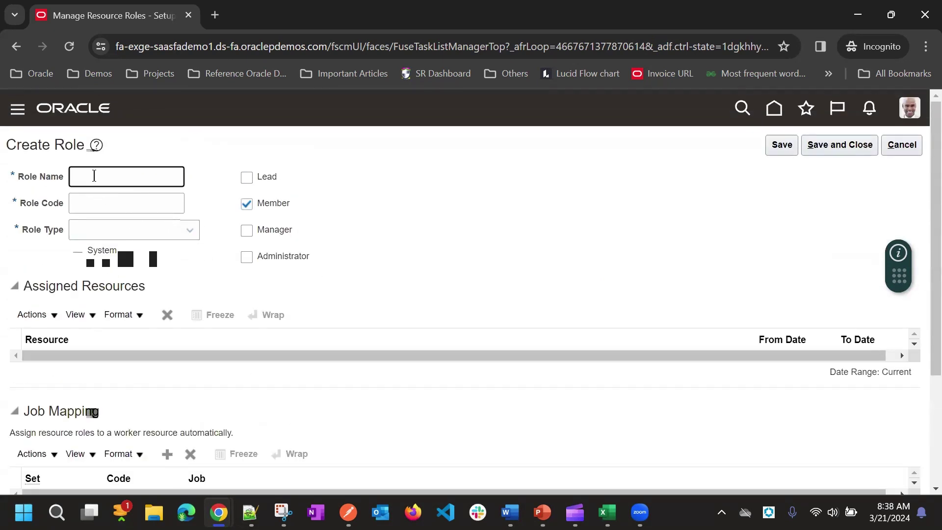
type("Sales Rep Custom")
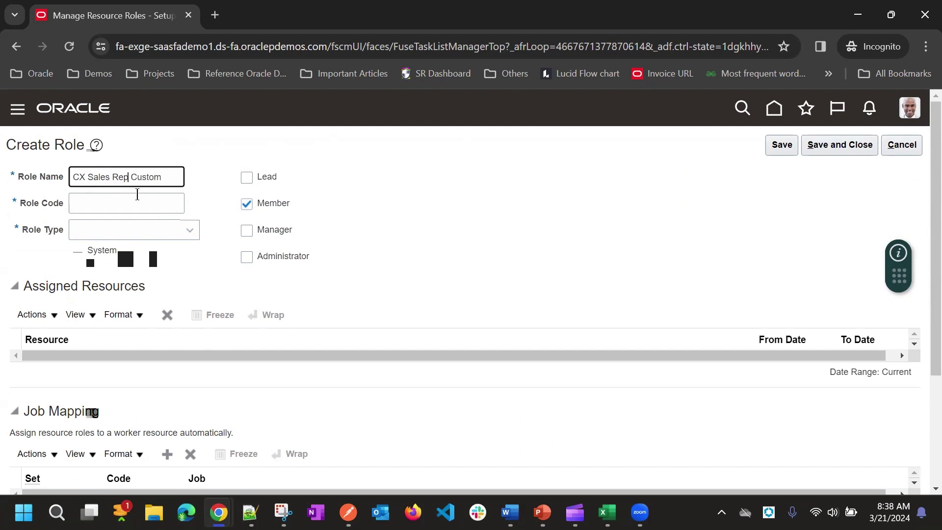
type("resentaive")
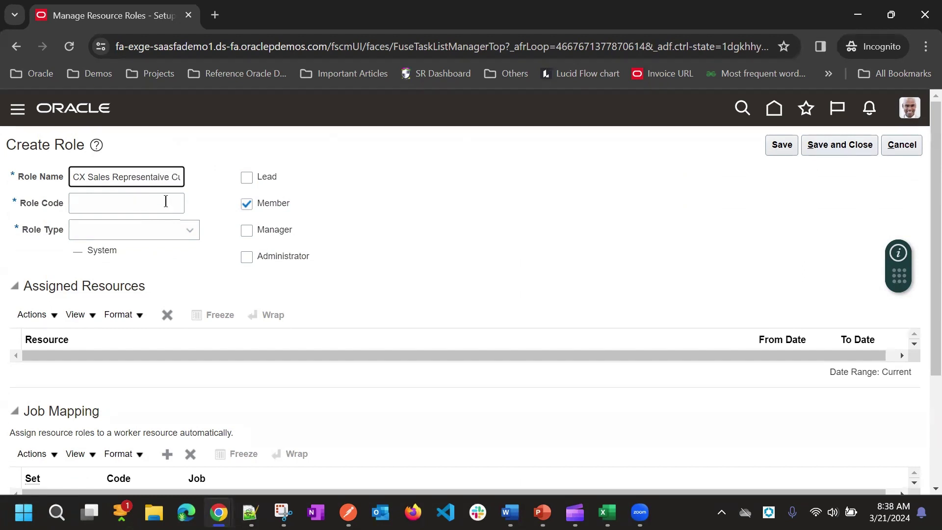
left_click(164, 203)
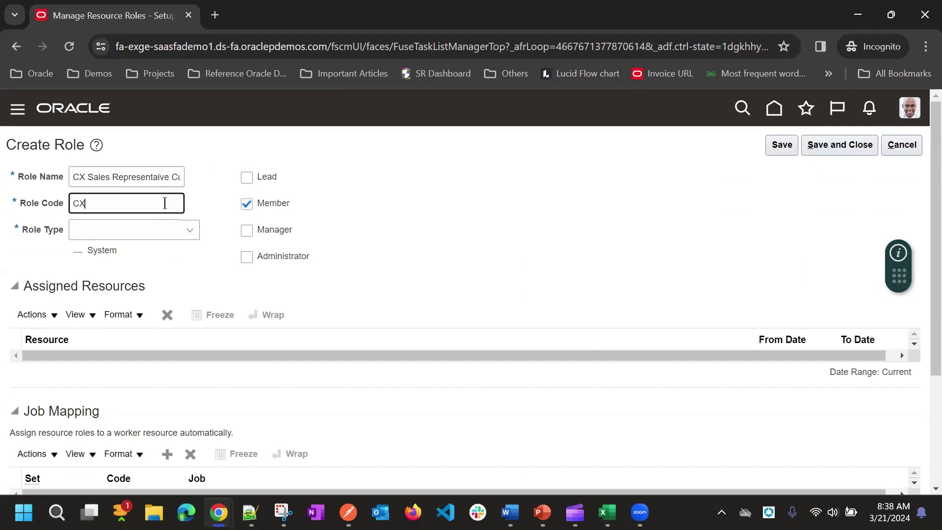
type("CX_SALE_REP_CUSTOM")
left_click(392, 208)
left_click(136, 229)
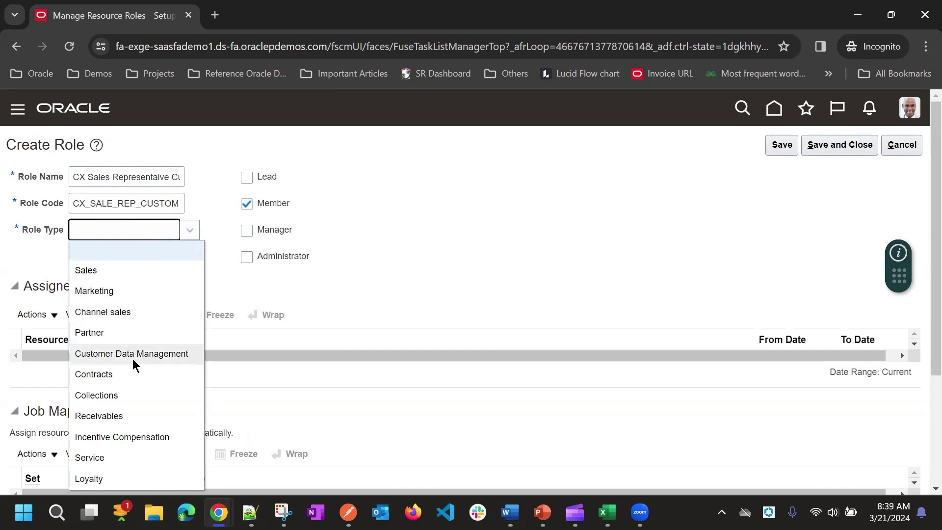
scroll(124, 368, "down", 3)
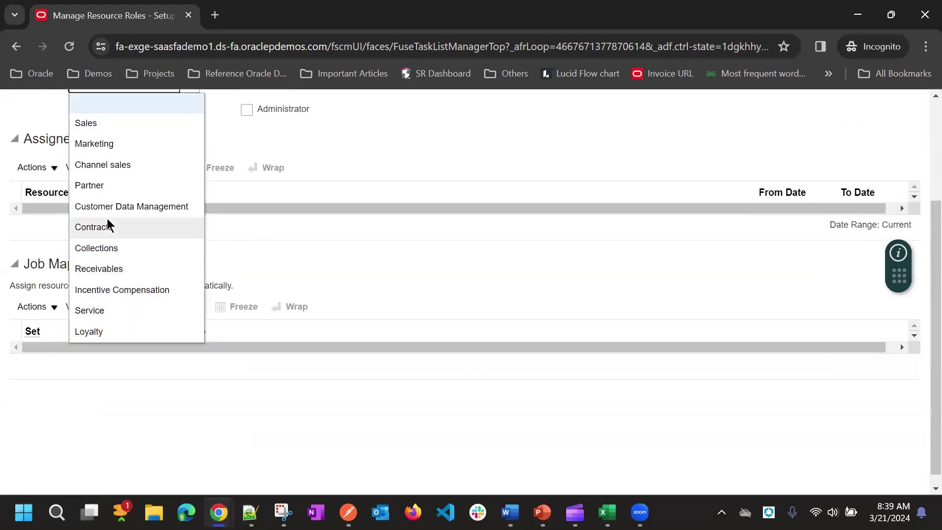
scroll(108, 208, "up", 3)
left_click(111, 270)
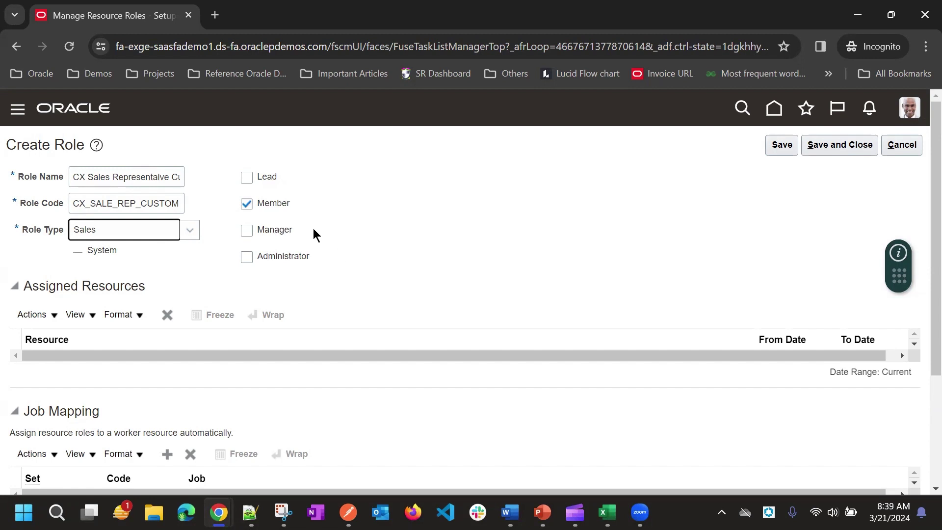
Check the role name, then save the CX_SALE_REP_CUSTOM Sales member role and close it
triple_click(151, 181)
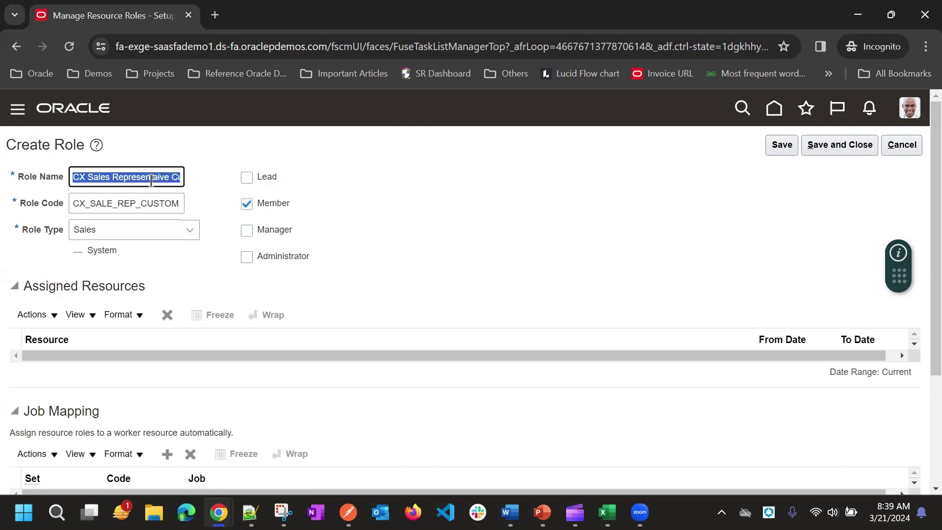
left_click(209, 148)
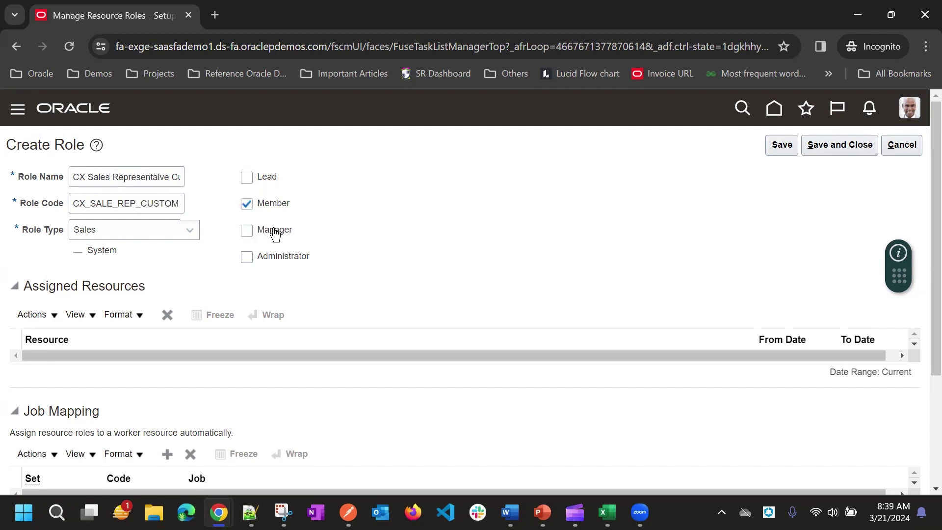
left_click(788, 146)
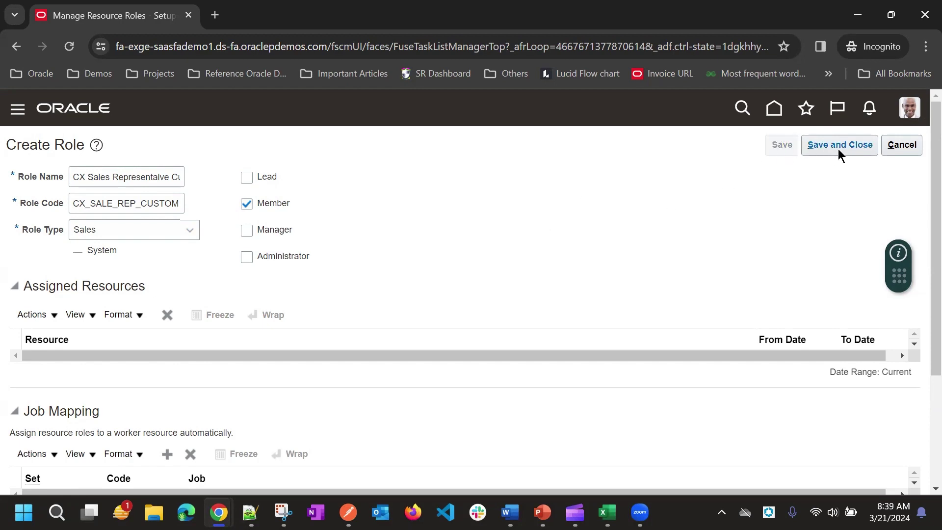
scroll(587, 259, "down", 2)
scroll(713, 263, "up", 2)
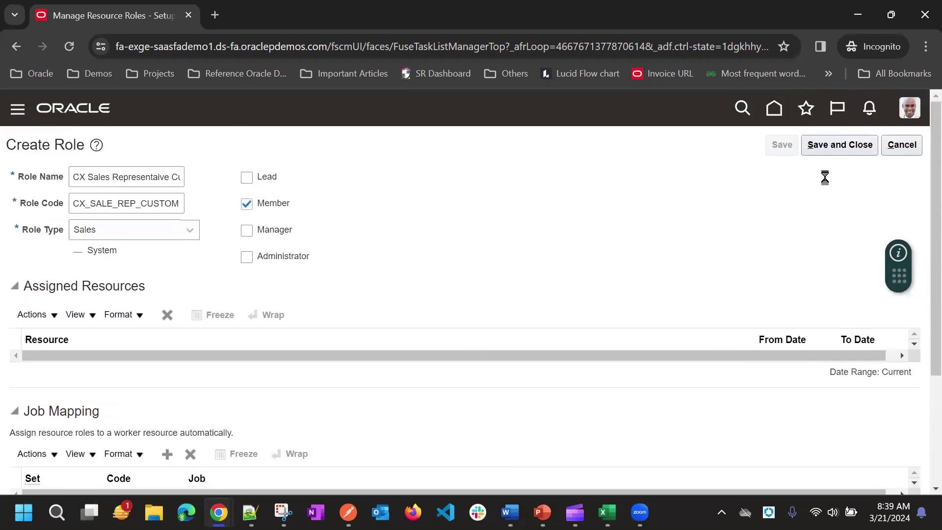
left_click(847, 147)
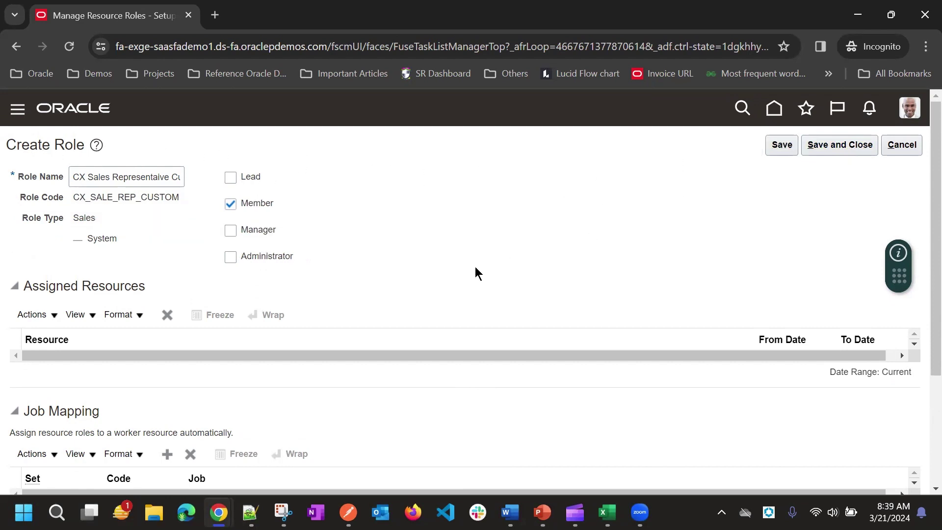
double_click(132, 196)
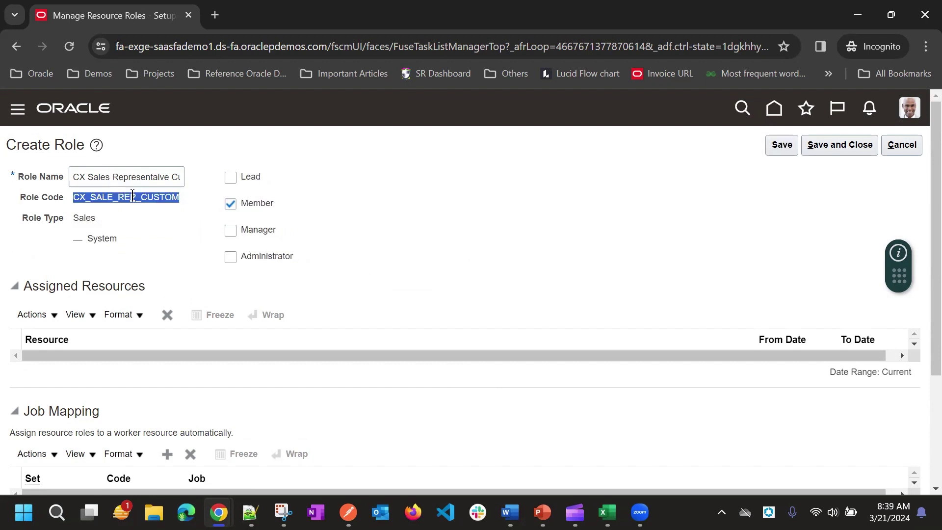
Save and close the new resource role and return to Sales setup
left_click(826, 152)
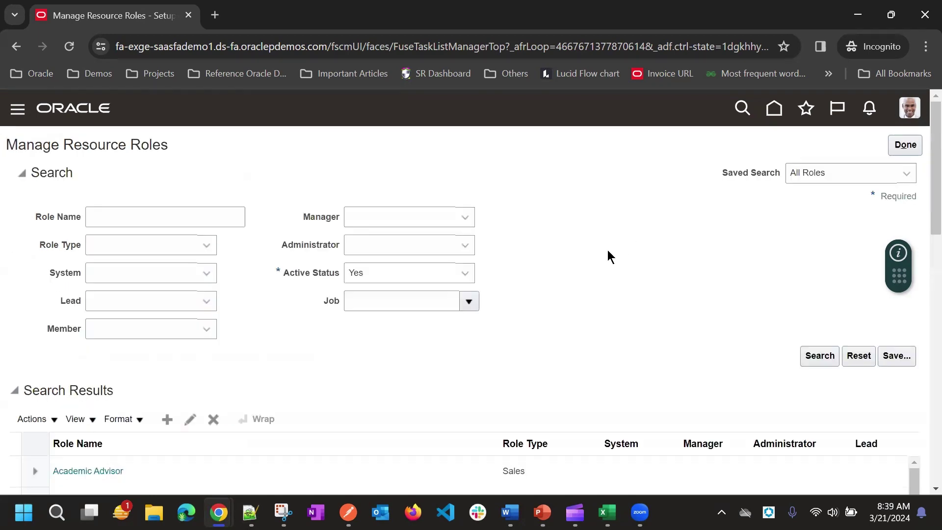
scroll(565, 279, "down", 5)
scroll(559, 212, "up", 5)
left_click(903, 145)
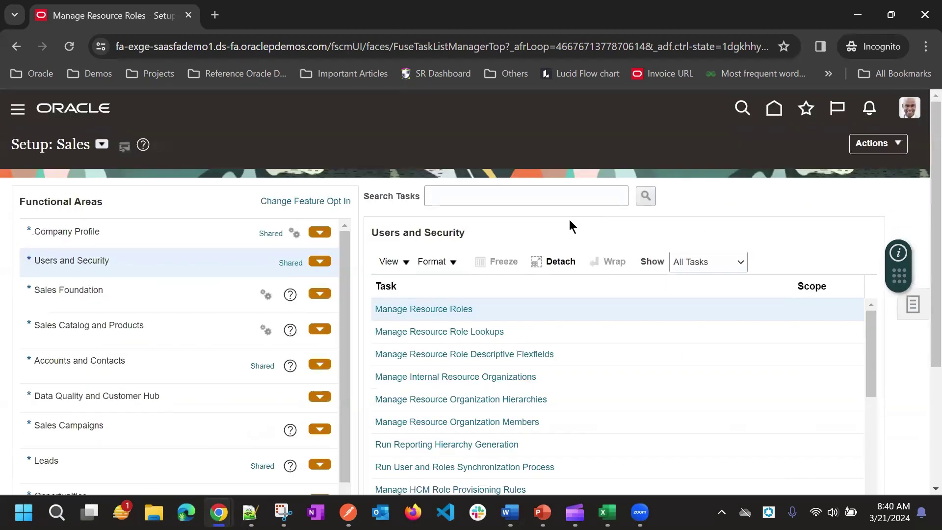
Open the Manage HCM Role Provisioning Rules task to reach Role Mappings
scroll(569, 219, "down", 1)
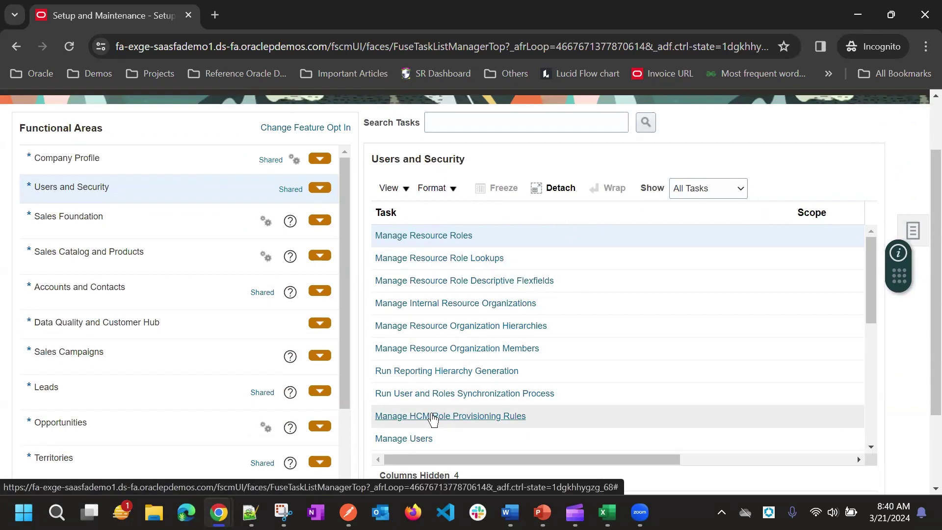
left_click(432, 416)
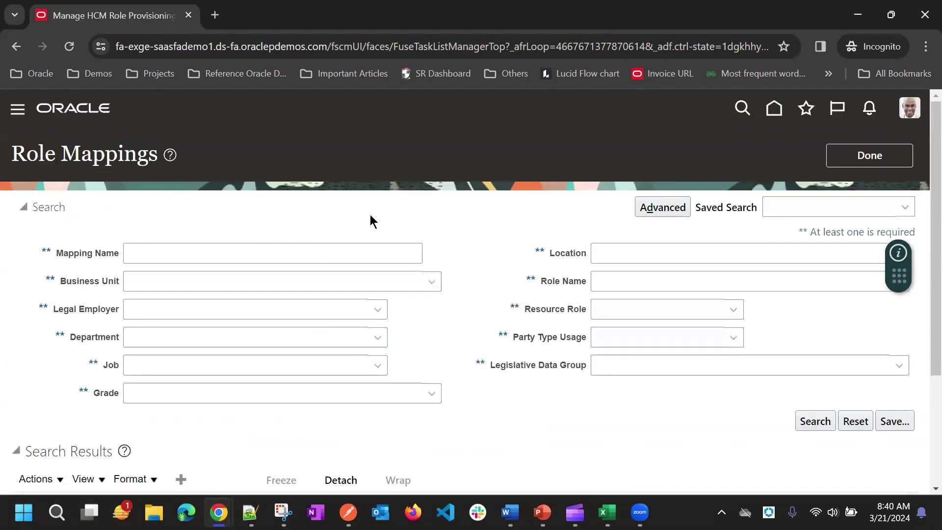
scroll(407, 201, "down", 3)
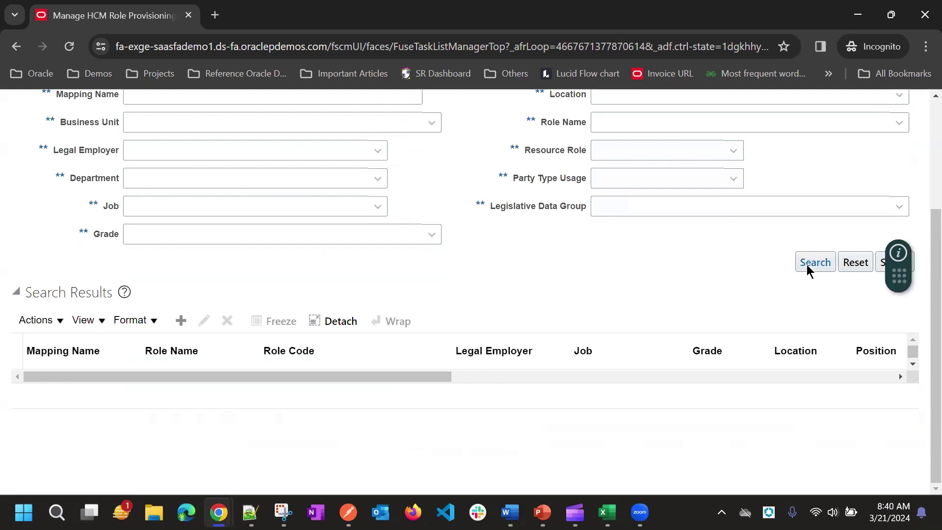
Start a new role mapping named CX Sales Rep Mapping
left_click(181, 322)
scroll(637, 225, "up", 3)
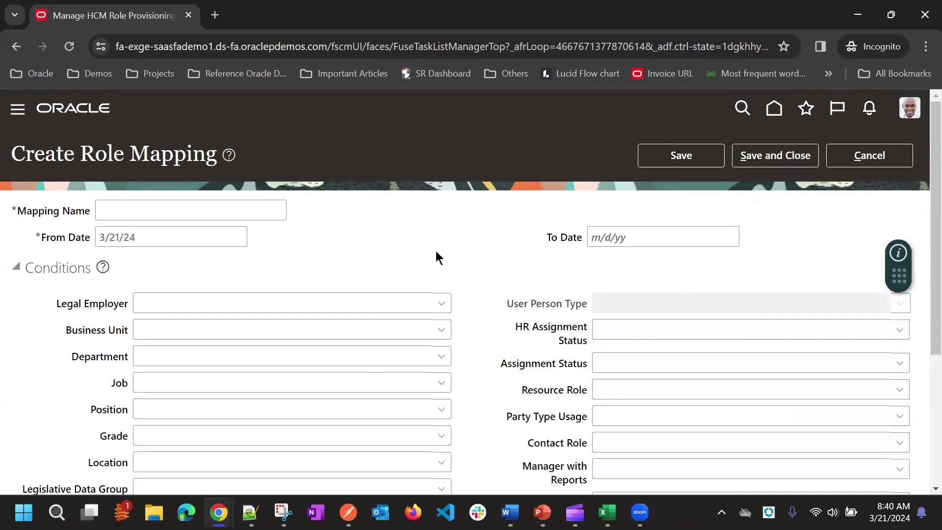
left_click(158, 209)
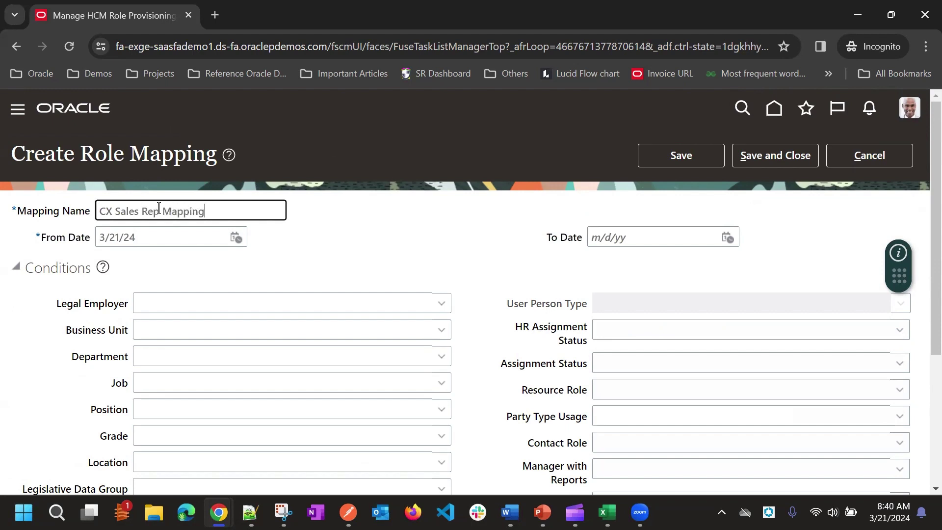
scroll(167, 211, "down", 1)
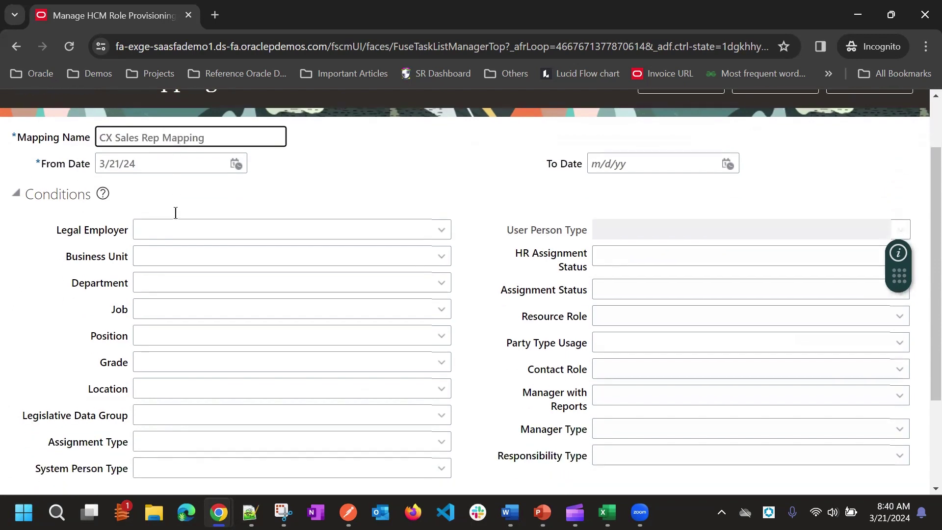
left_click(365, 140)
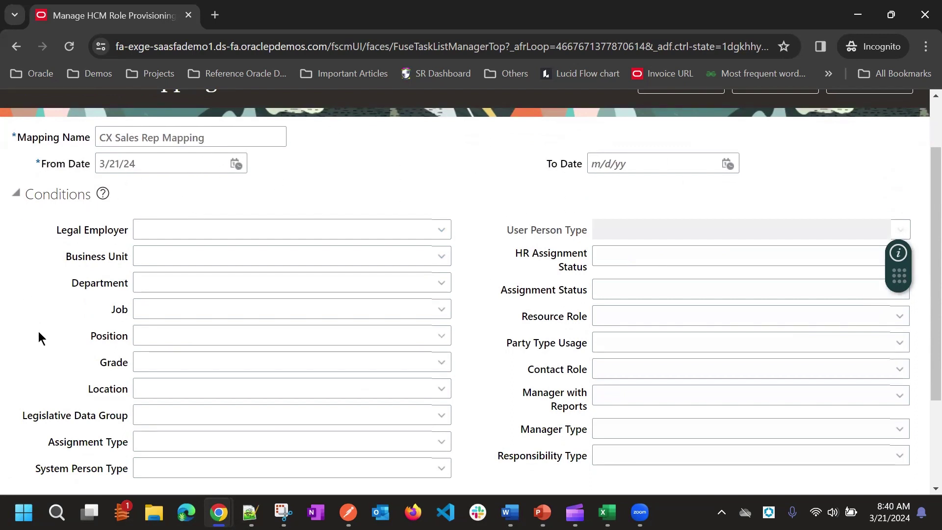
Set the mapping's resource role to CX Sales Representaive Custom
scroll(548, 309, "down", 2)
scroll(446, 252, "up", 3)
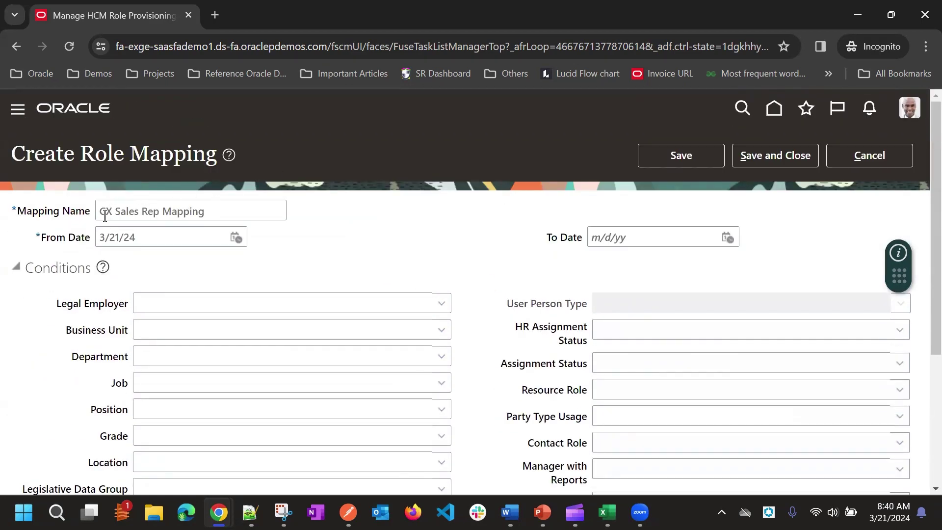
scroll(499, 232, "down", 2)
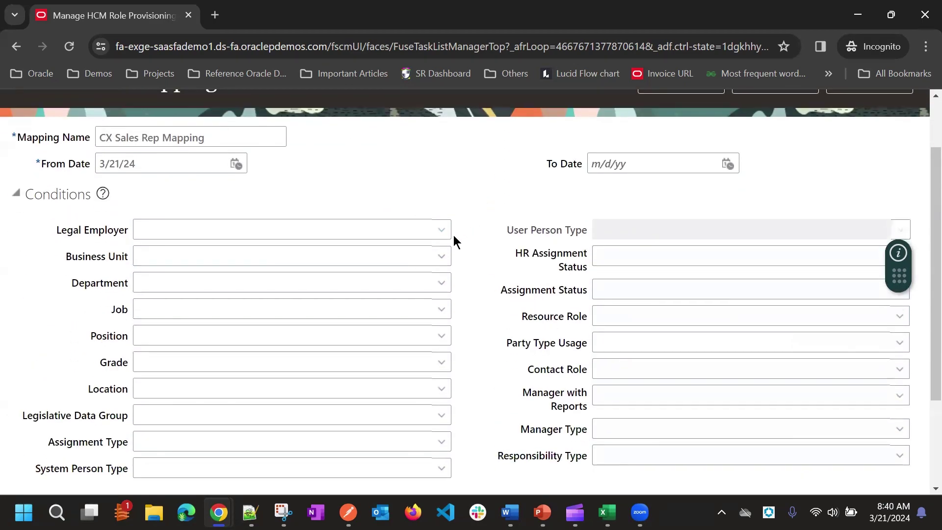
left_click(630, 314)
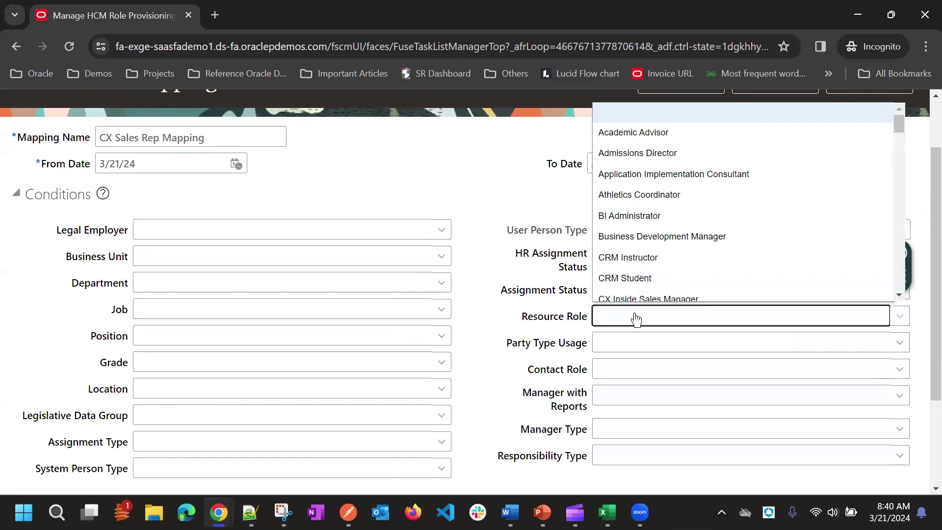
key("c")
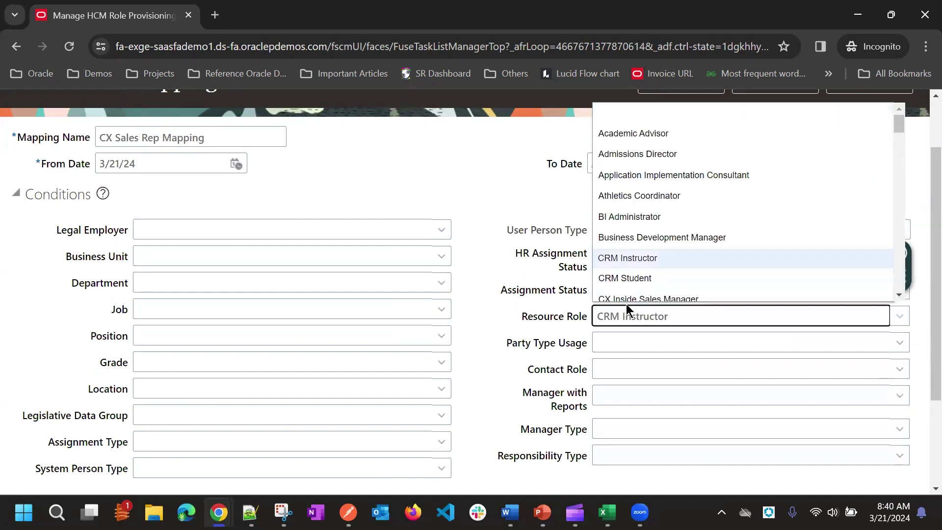
scroll(645, 269, "down", 1)
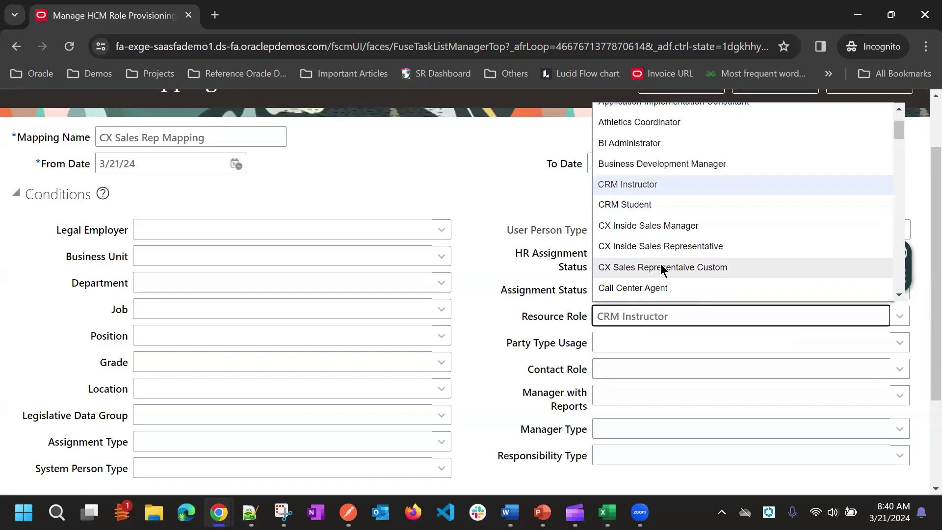
left_click(660, 267)
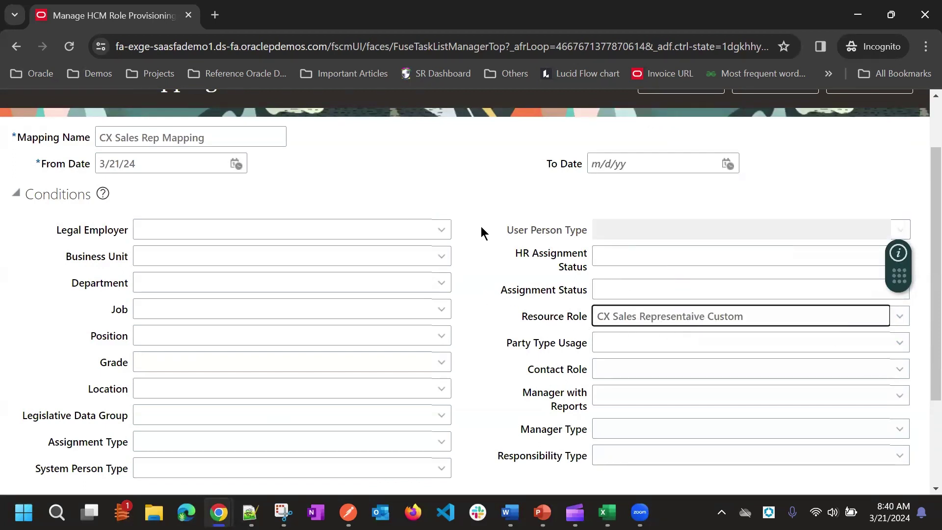
scroll(507, 270, "down", 3)
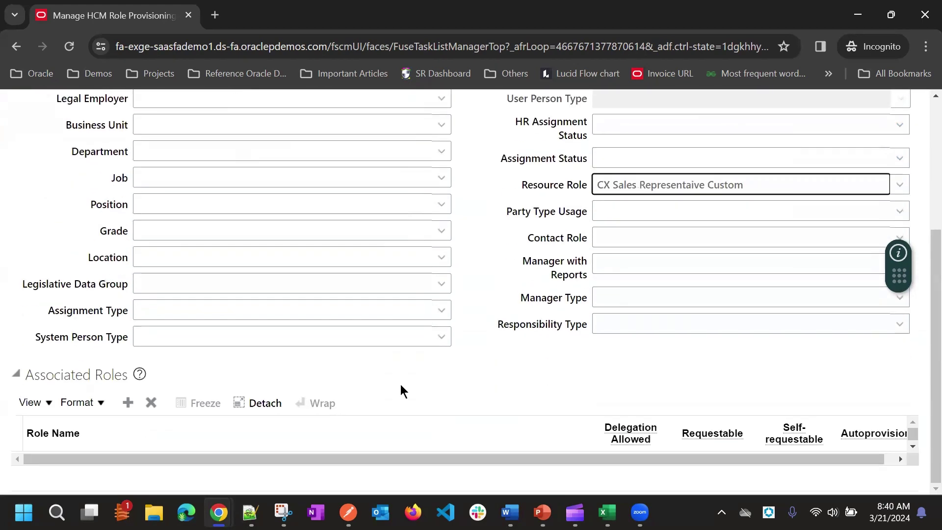
Add Resource and Employee as associated roles of the mapping
left_click(135, 407)
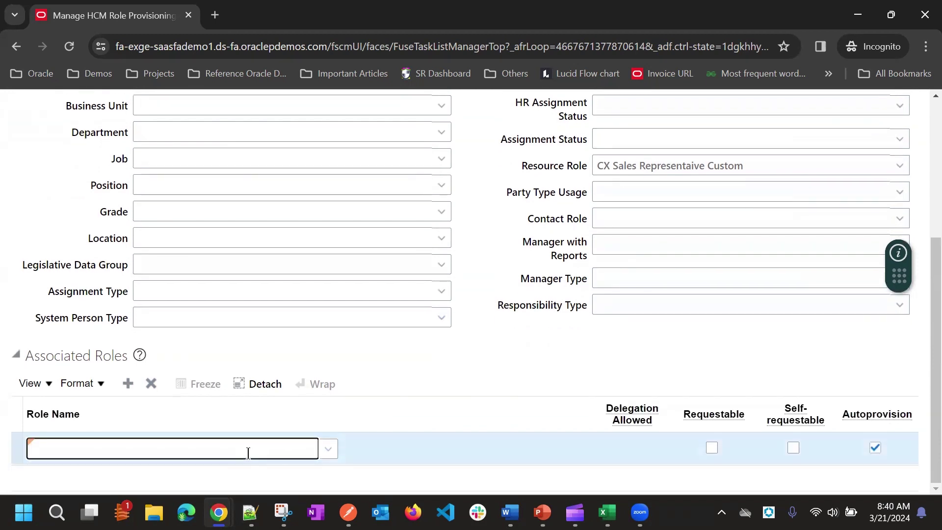
type("Resource")
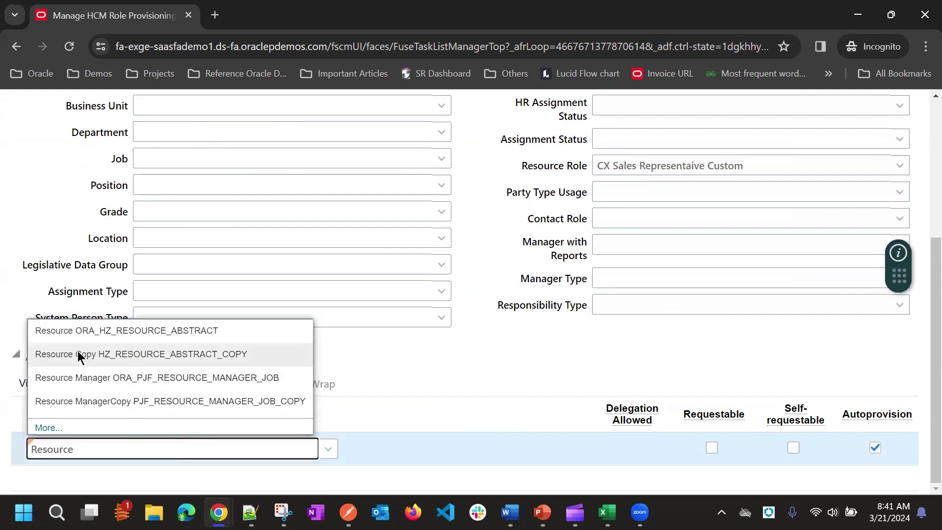
left_click(95, 332)
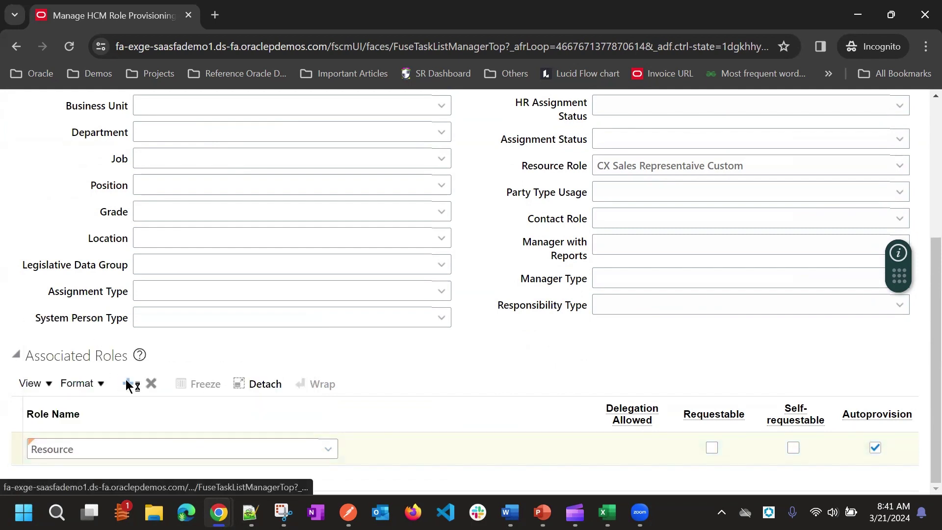
scroll(417, 355, "down", 1)
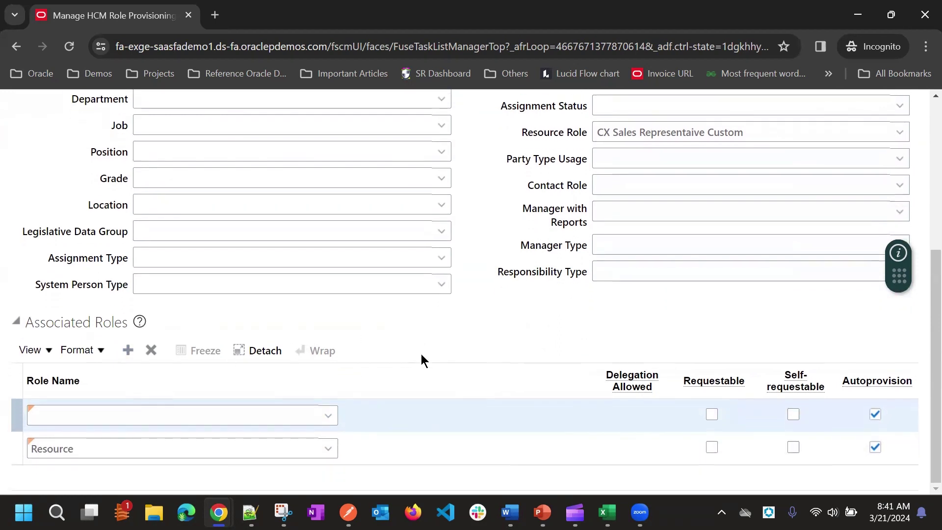
left_click(114, 418)
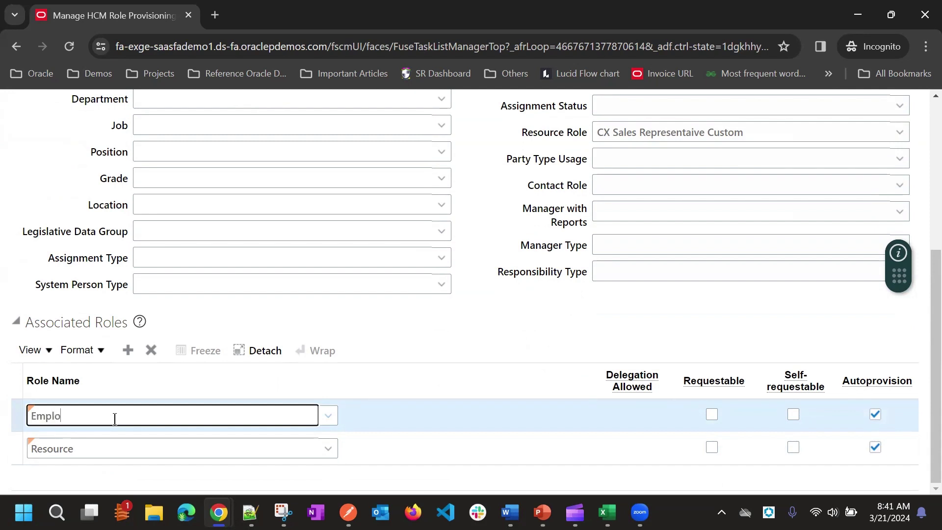
type("Employye")
key("BackSpace")
key("BackSpace")
type("ee")
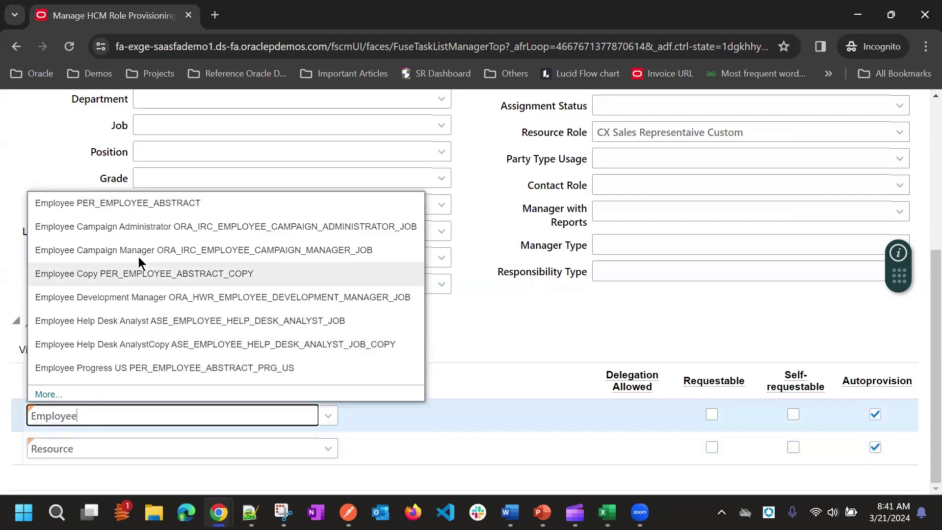
left_click(130, 208)
Add CX Sales Representative Custom as a further associated role
left_click(128, 351)
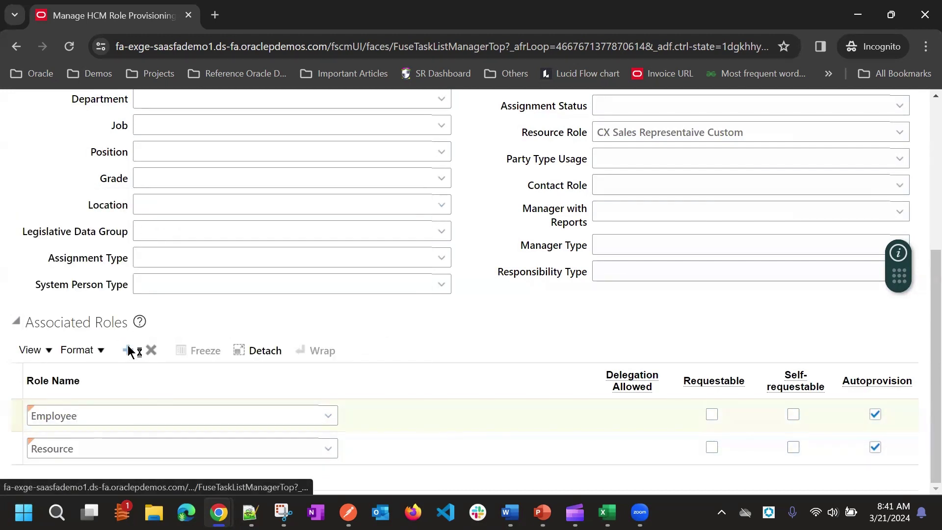
left_click(123, 416)
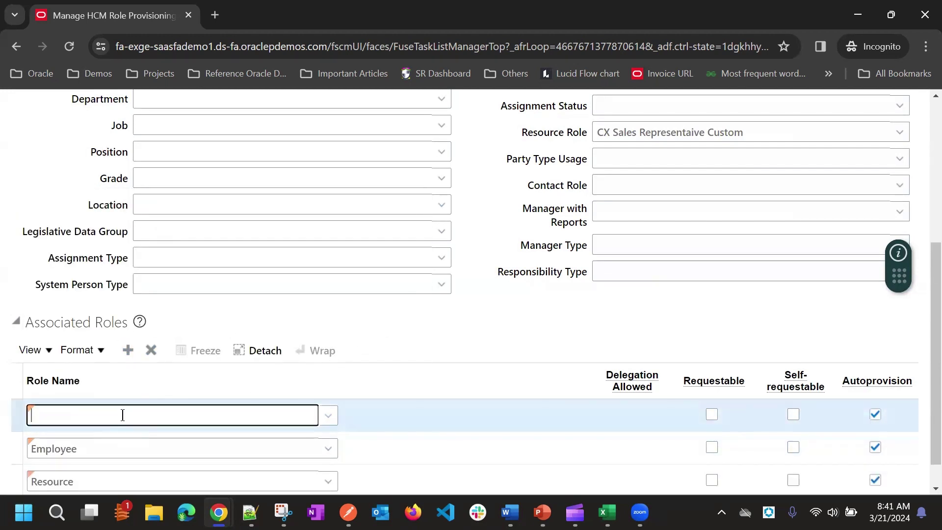
type("CX S")
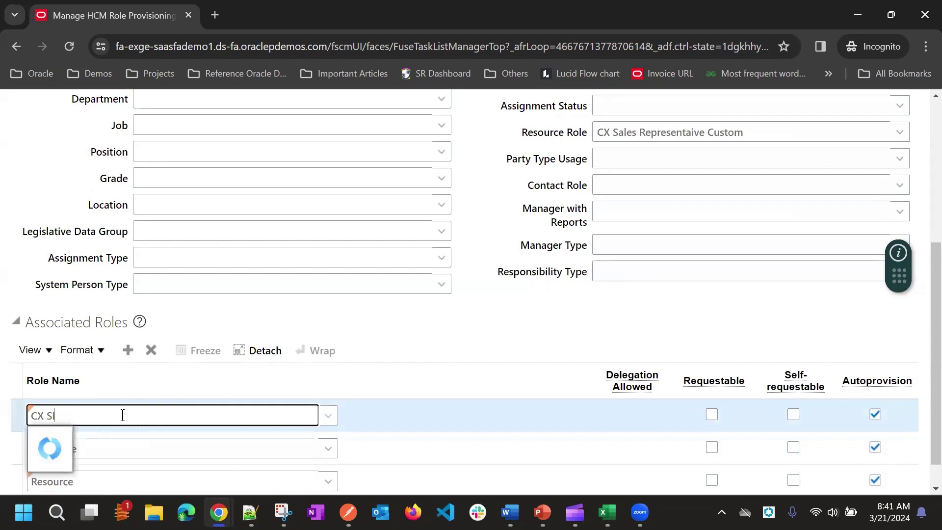
type("ales")
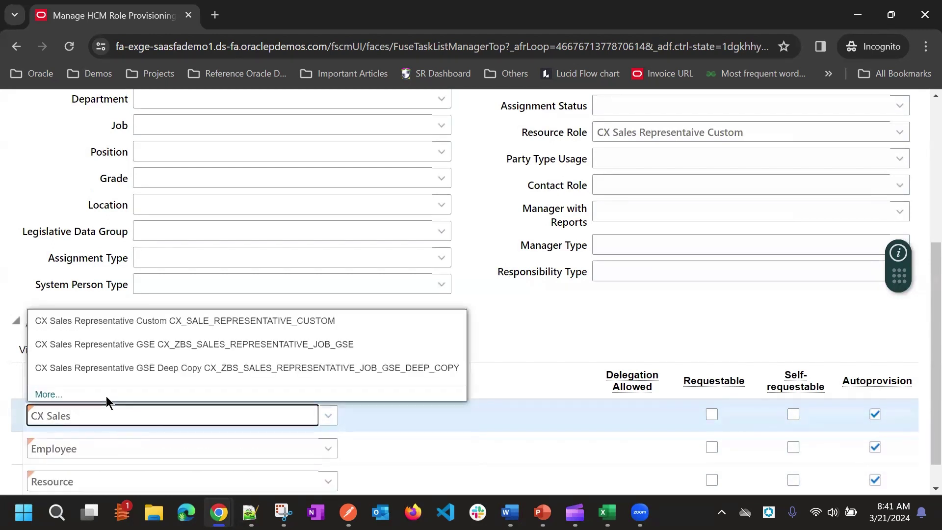
left_click(117, 327)
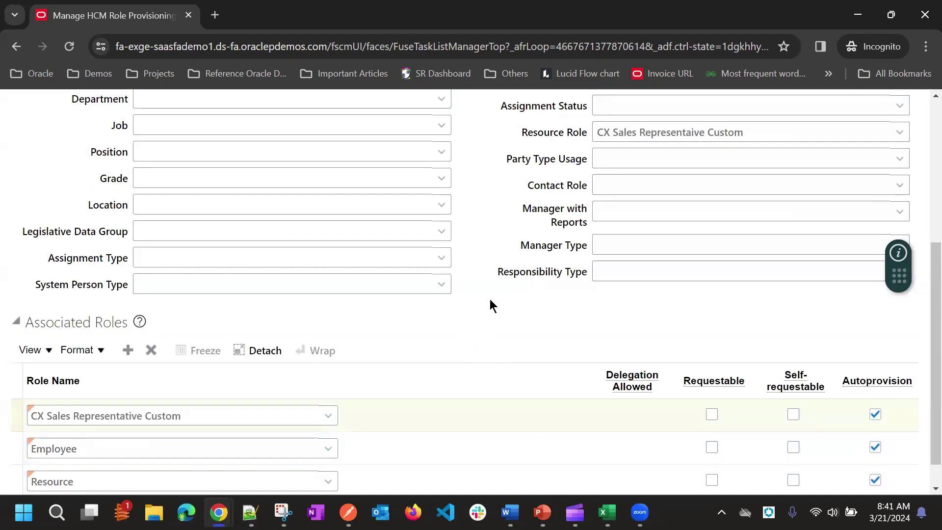
Save CX Sales Rep Mapping, acknowledge both confirmations, and close back to Role Mappings
scroll(494, 296, "down", 1)
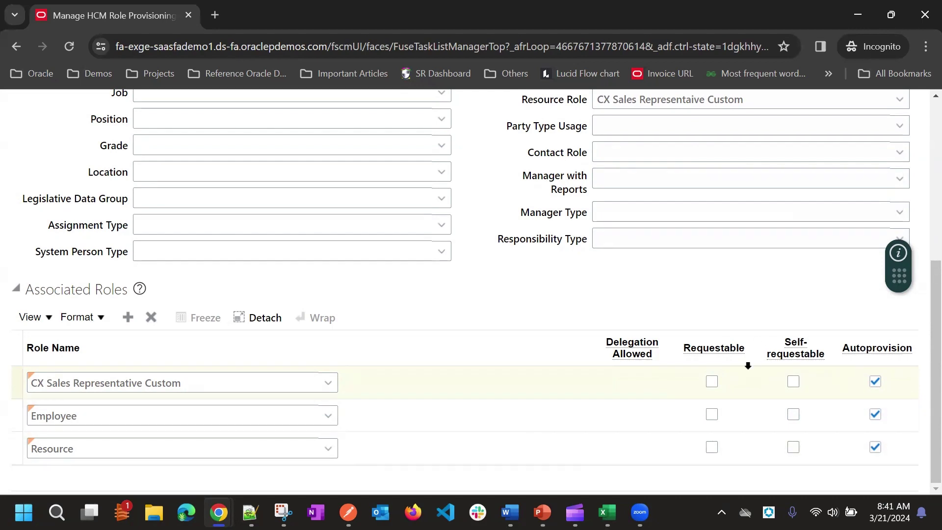
scroll(642, 400, "up", 5)
scroll(820, 146, "up", 2)
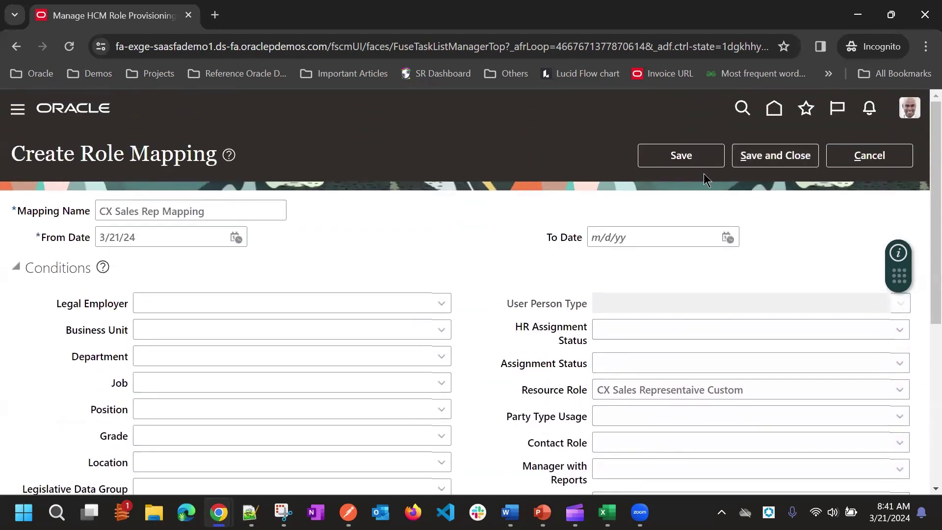
left_click(687, 157)
left_click(761, 162)
left_click(606, 312)
scroll(212, 362, "down", 5)
scroll(277, 220, "up", 1)
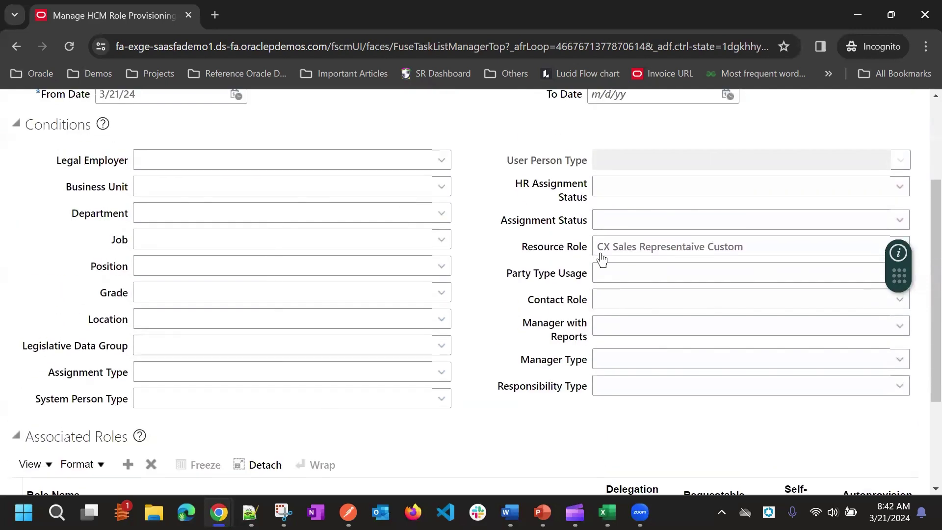
scroll(564, 392, "up", 4)
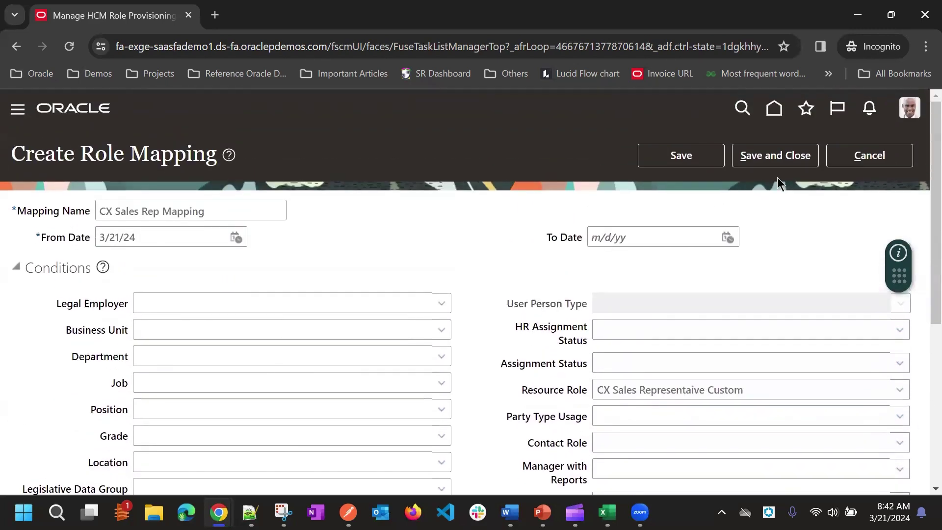
left_click(795, 154)
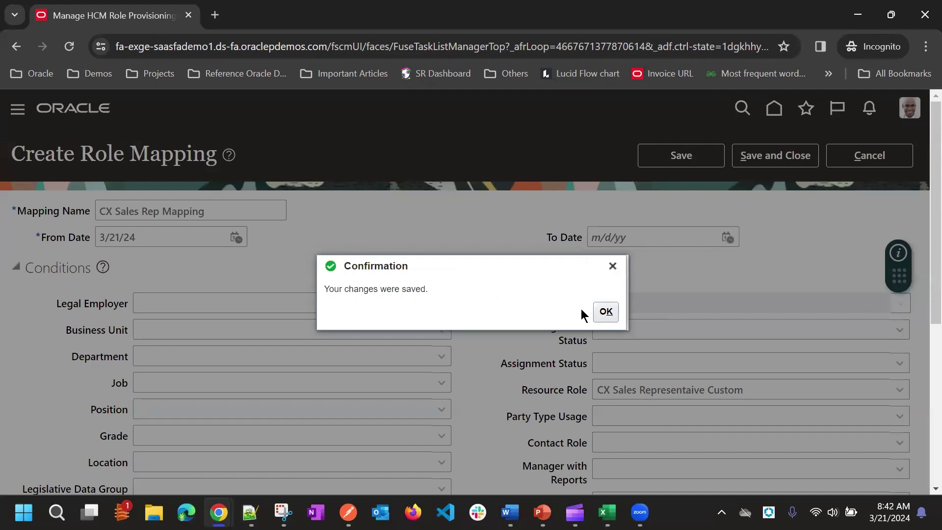
left_click(598, 312)
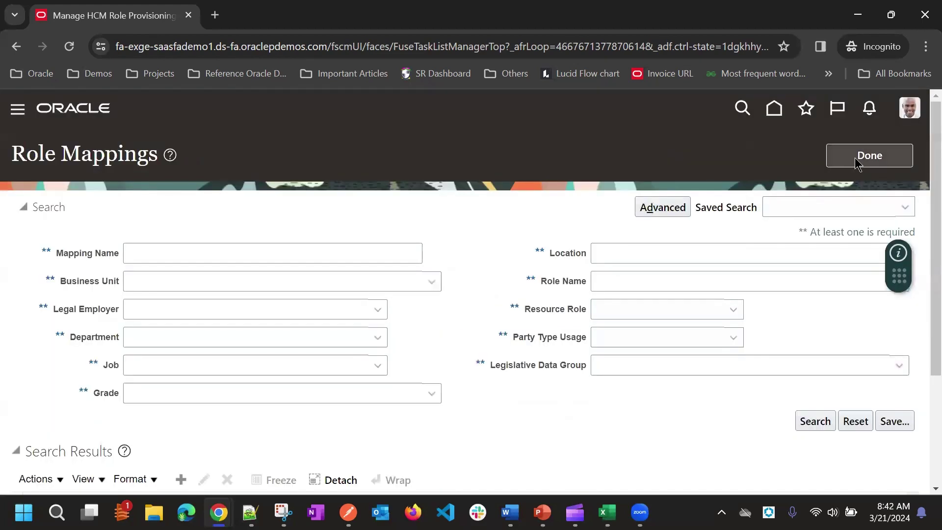
Leave Sales setup and open the Security Console from the Navigator
left_click(855, 158)
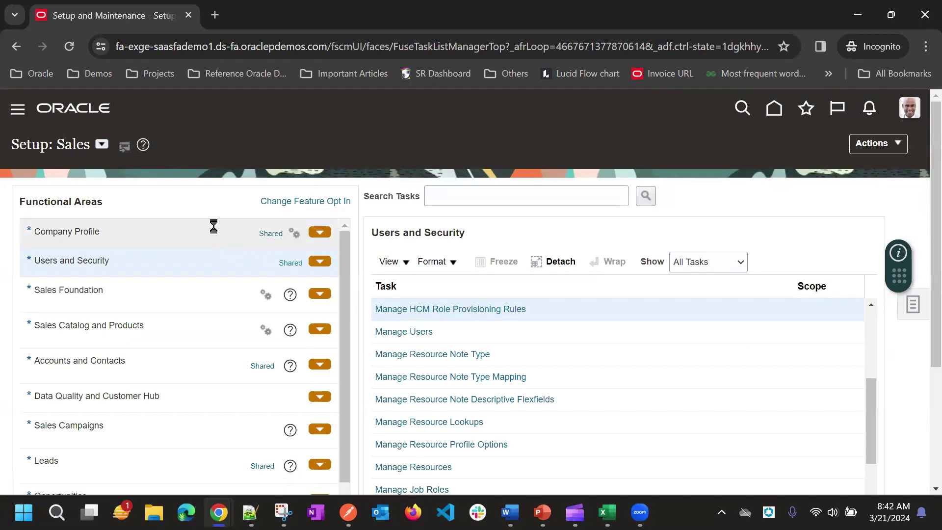
left_click(18, 109)
scroll(190, 246, "down", 15)
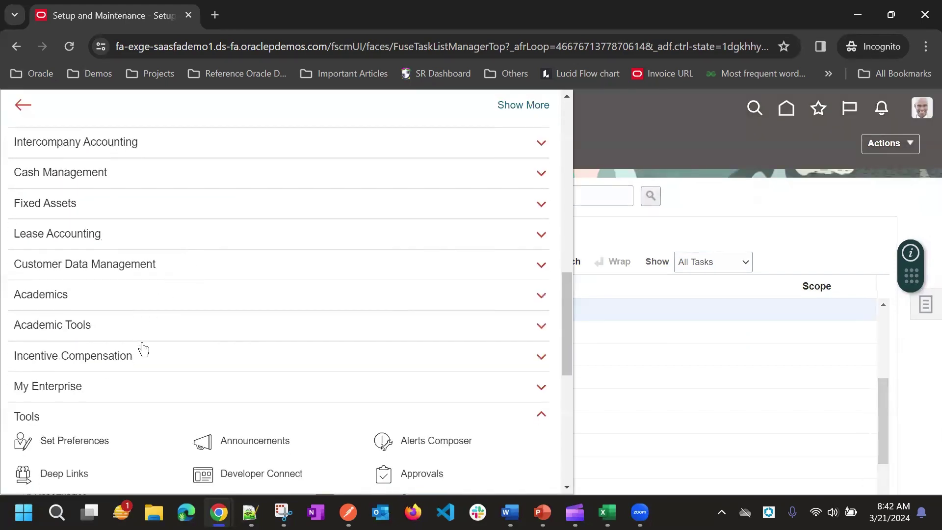
left_click(244, 317)
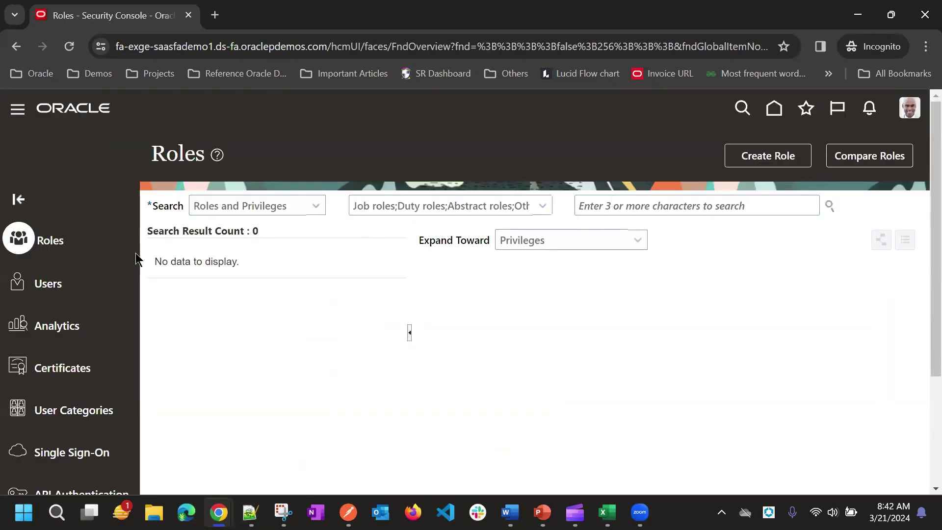
Search user accounts for 'S' and bring up the matching user's account
left_click(139, 279)
left_click(652, 205)
type("Sunil")
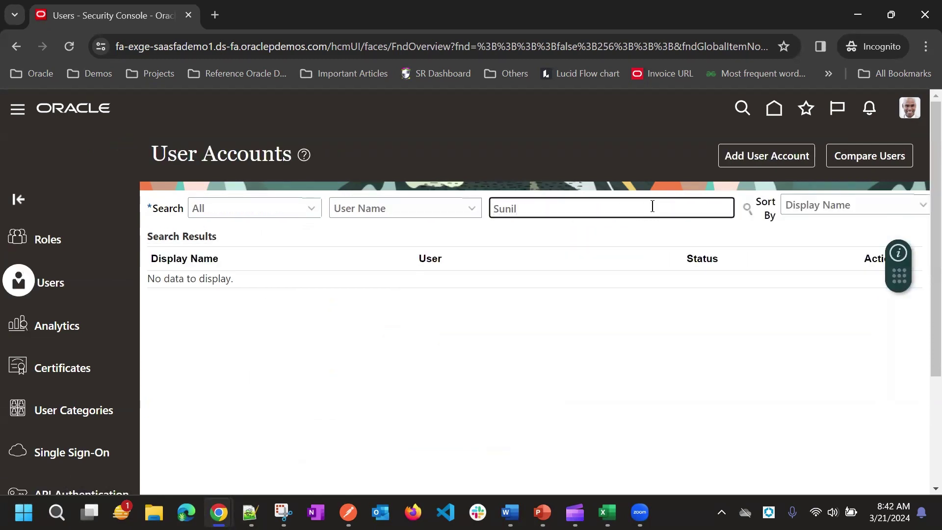
key("Return")
scroll(591, 313, "down", 2)
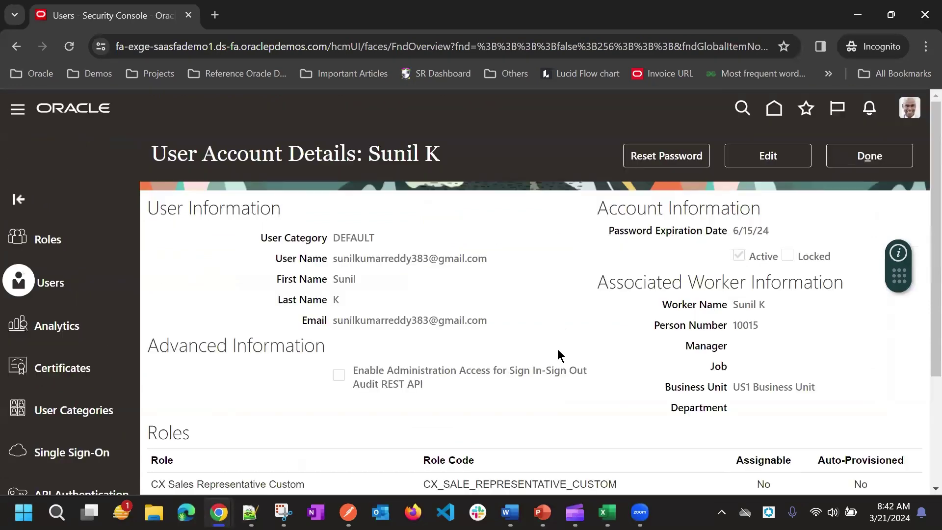
Edit the user account and remove the Employee, CX Sales Representative Custom and Resource roles
scroll(543, 337, "down", 3)
scroll(791, 193, "up", 3)
left_click(775, 156)
scroll(661, 264, "down", 4)
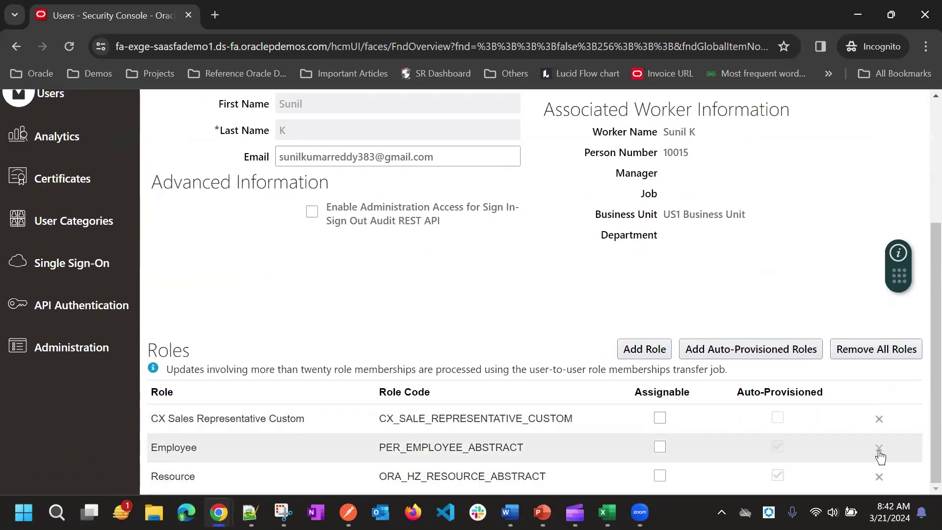
left_click(881, 476)
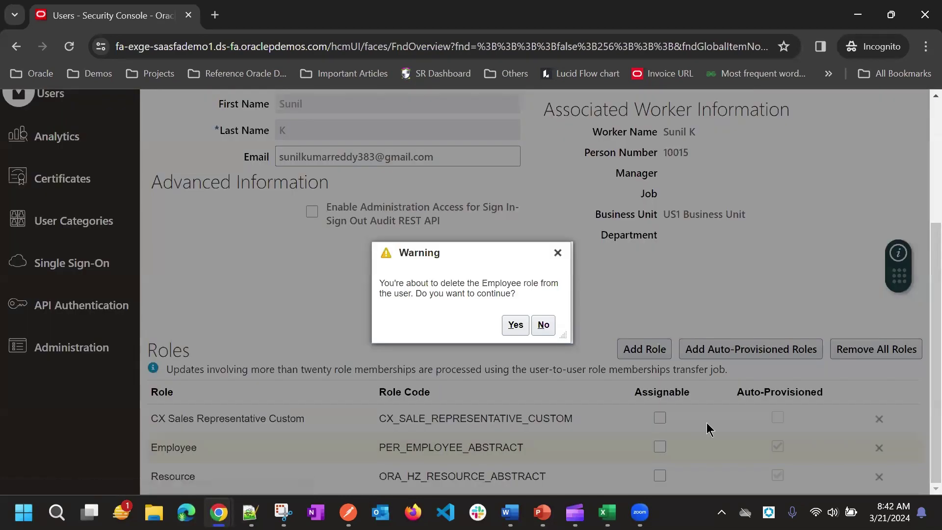
left_click(513, 326)
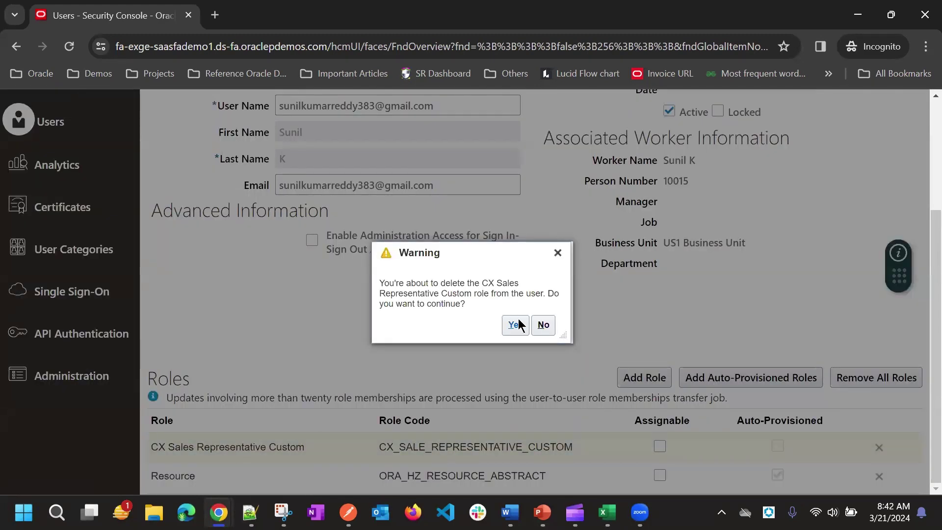
left_click(514, 324)
left_click(879, 451)
left_click(516, 324)
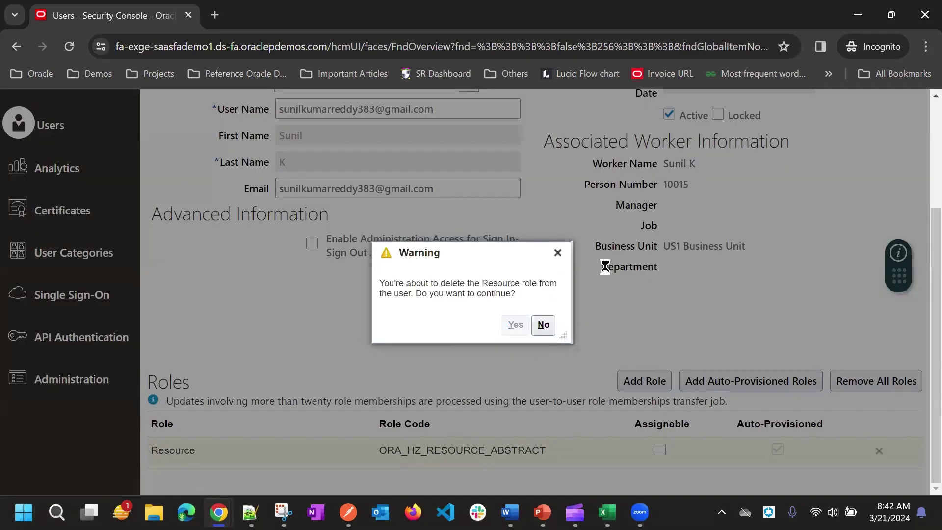
scroll(781, 265, "up", 3)
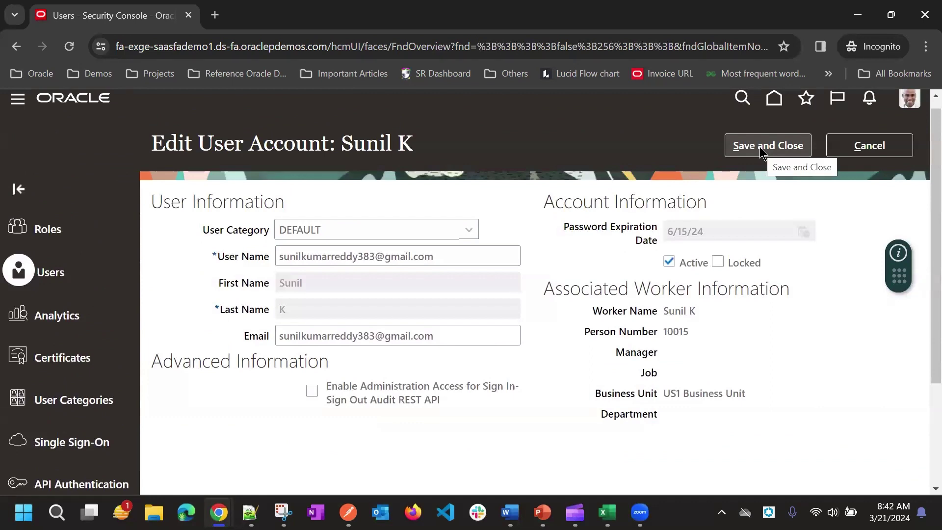
Save the user account with no roles assigned
left_click(760, 149)
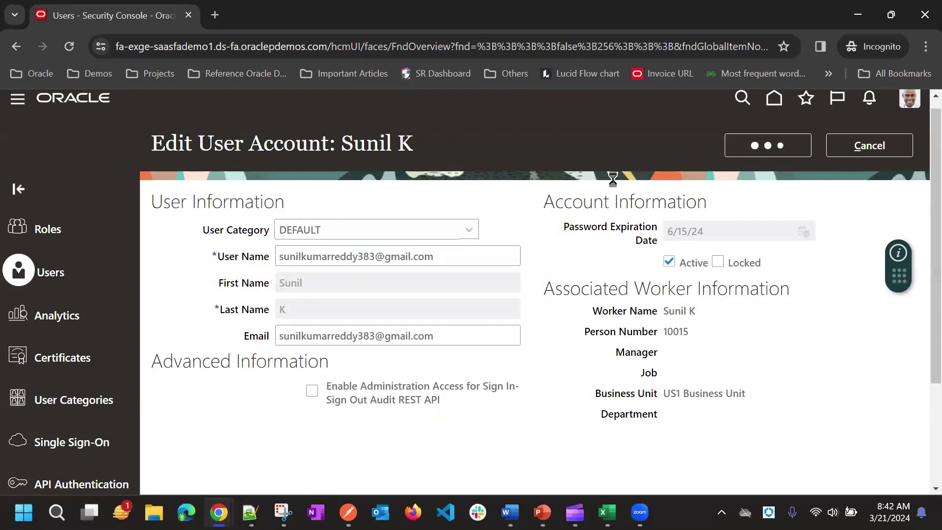
scroll(682, 234, "down", 3)
scroll(828, 263, "up", 3)
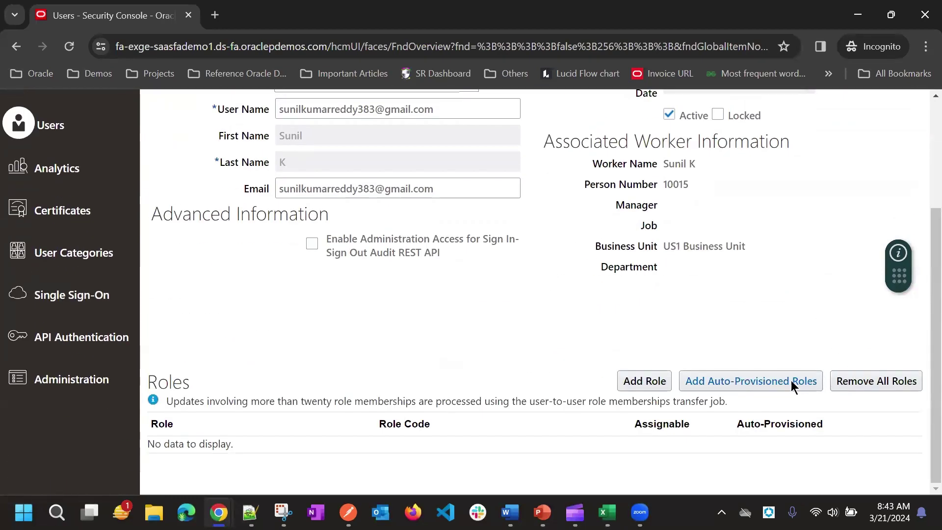
Preview the user's auto-provisioned roles, then cancel to discard them
left_click(785, 381)
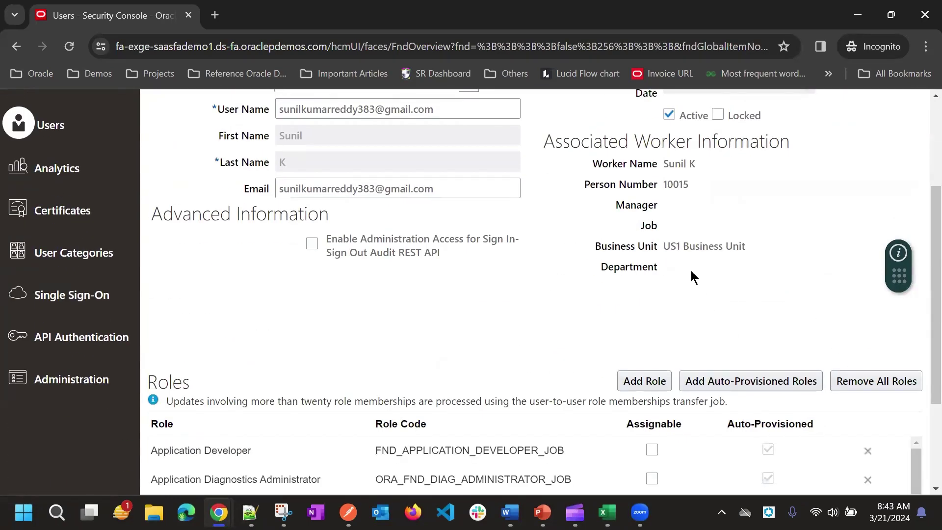
scroll(689, 272, "down", 3)
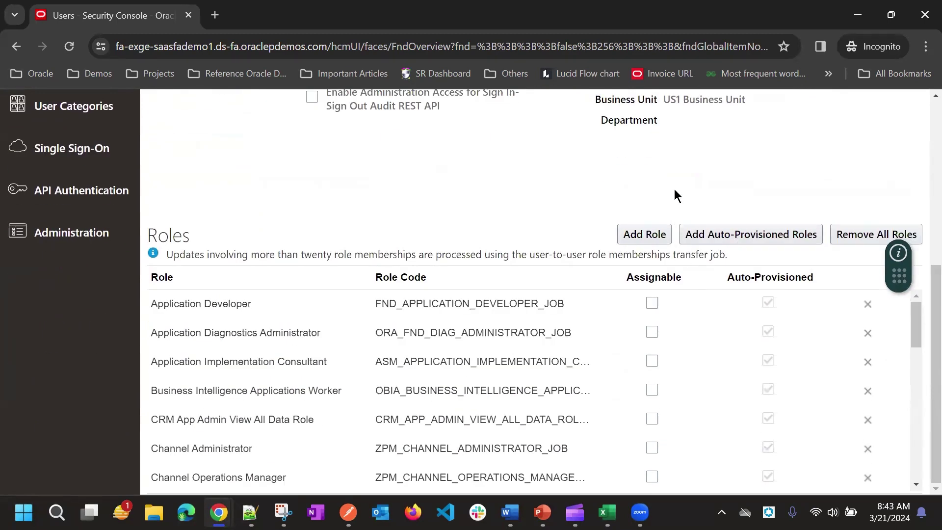
scroll(436, 344, "down", 8)
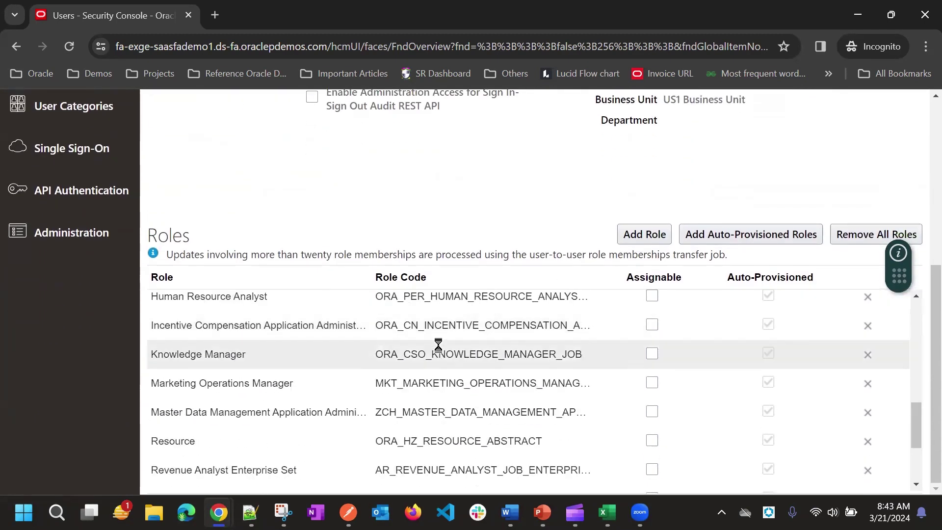
scroll(438, 348, "down", 3)
scroll(459, 372, "up", 12)
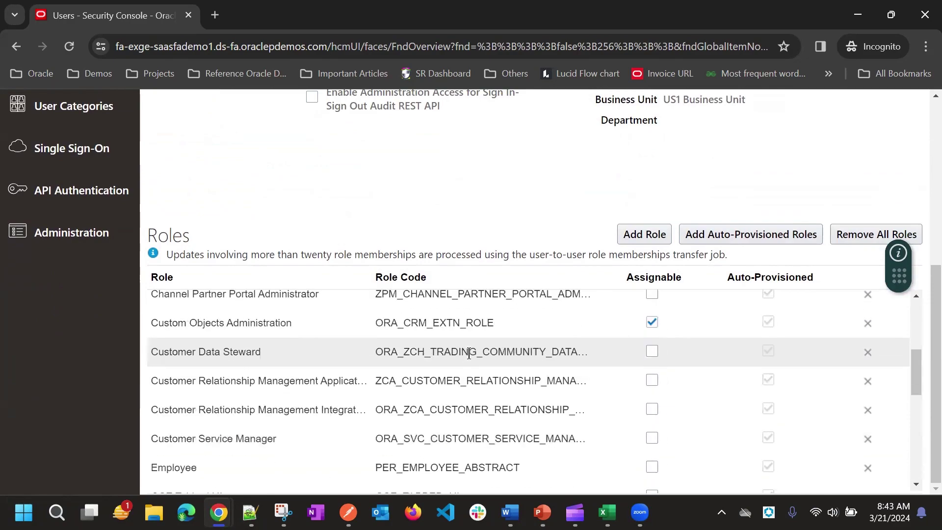
scroll(507, 368, "down", 10)
scroll(492, 350, "up", 3)
scroll(517, 422, "down", 3)
scroll(501, 378, "up", 10)
scroll(524, 388, "up", 6)
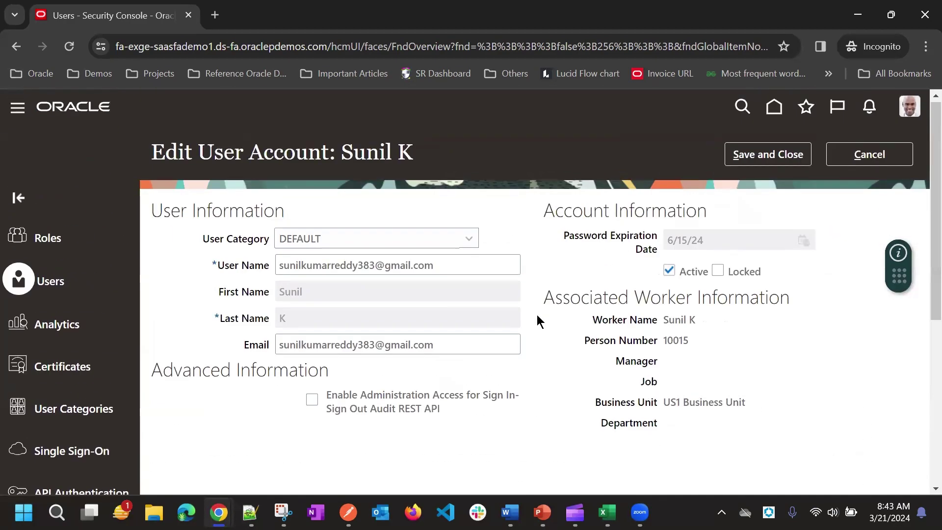
left_click(876, 156)
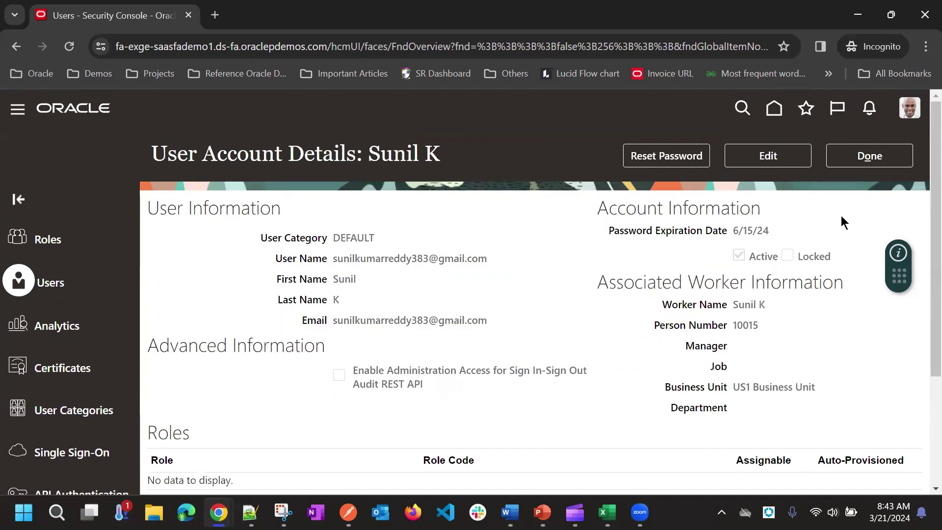
Leave the user account and open Scheduled Processes from the Navigator
left_click(878, 162)
left_click(20, 110)
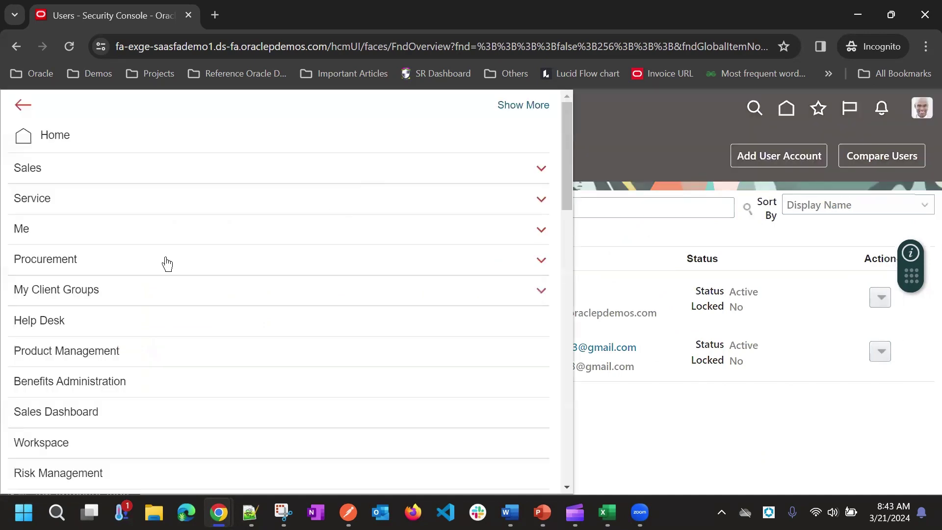
scroll(169, 267, "down", 15)
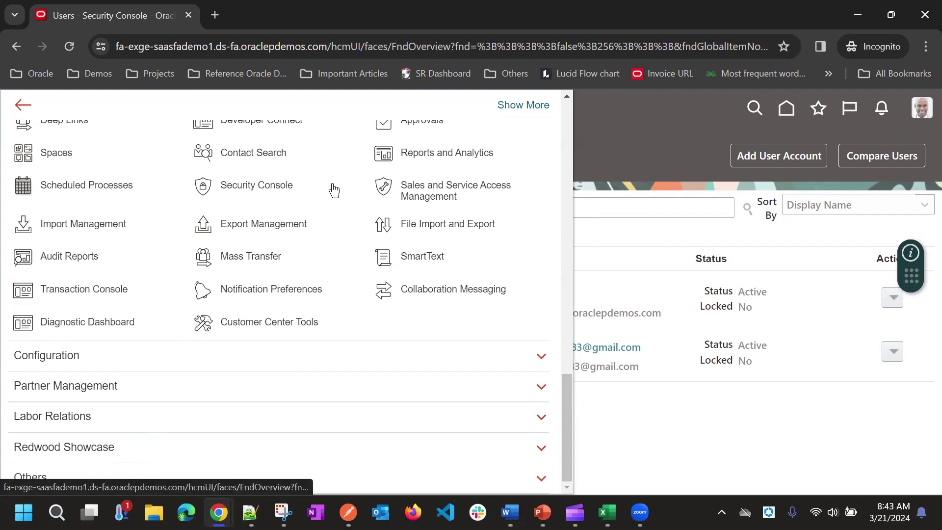
left_click(417, 196)
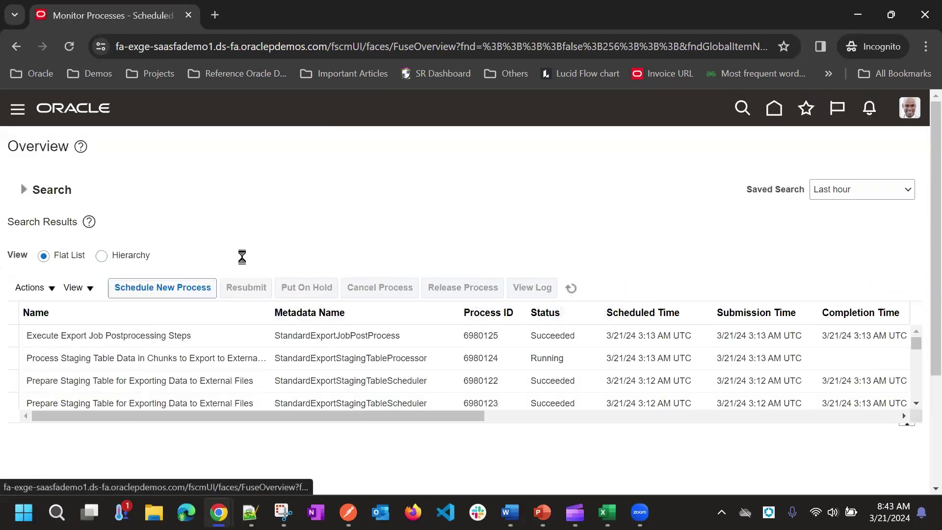
Start a new scheduled process and search process names matching %Person%
left_click(162, 287)
left_click(342, 265)
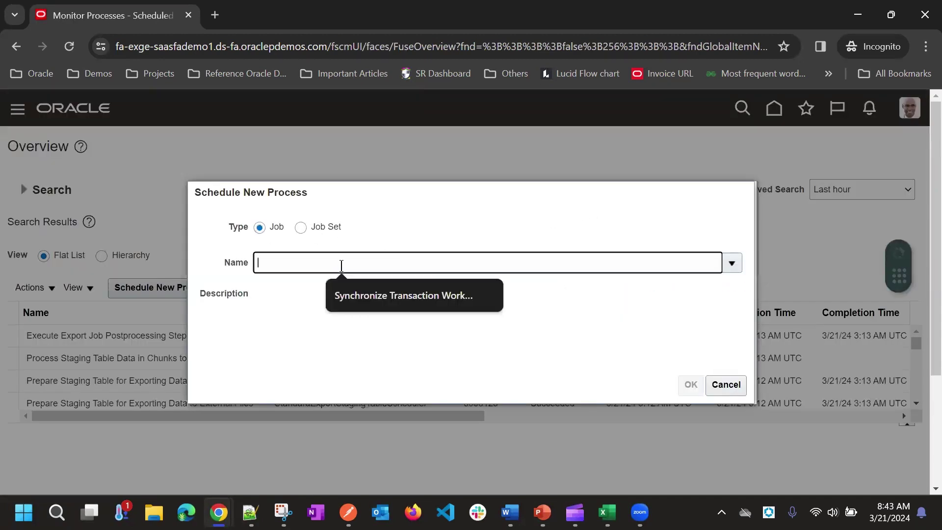
type("Person Keyword")
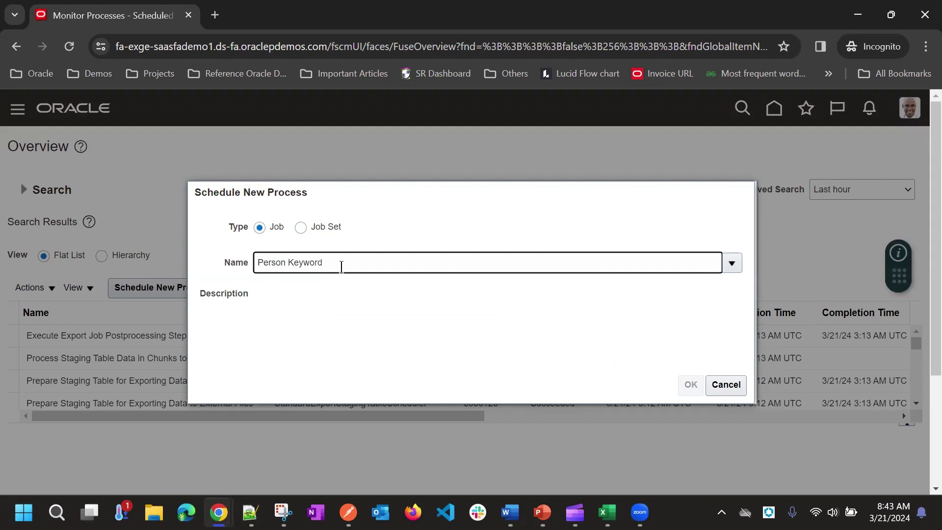
key("Tab")
left_click(299, 267)
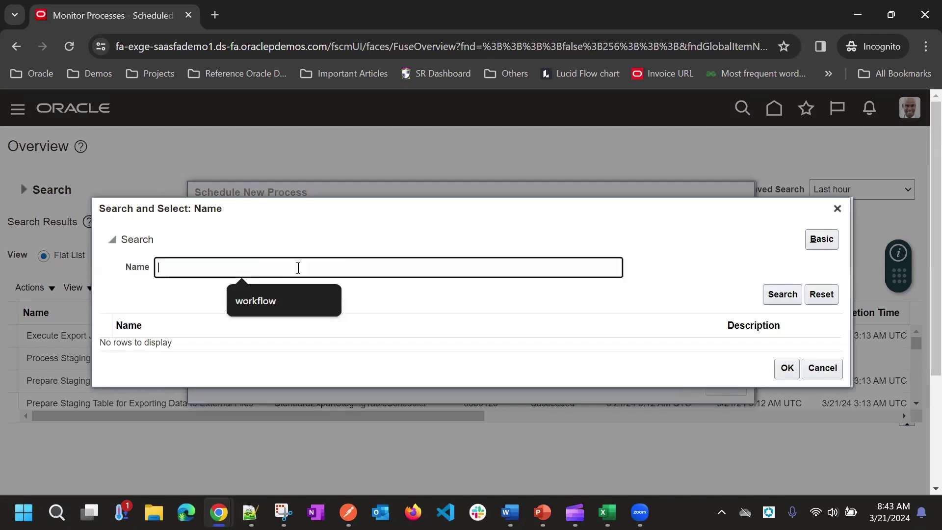
type("%Person%")
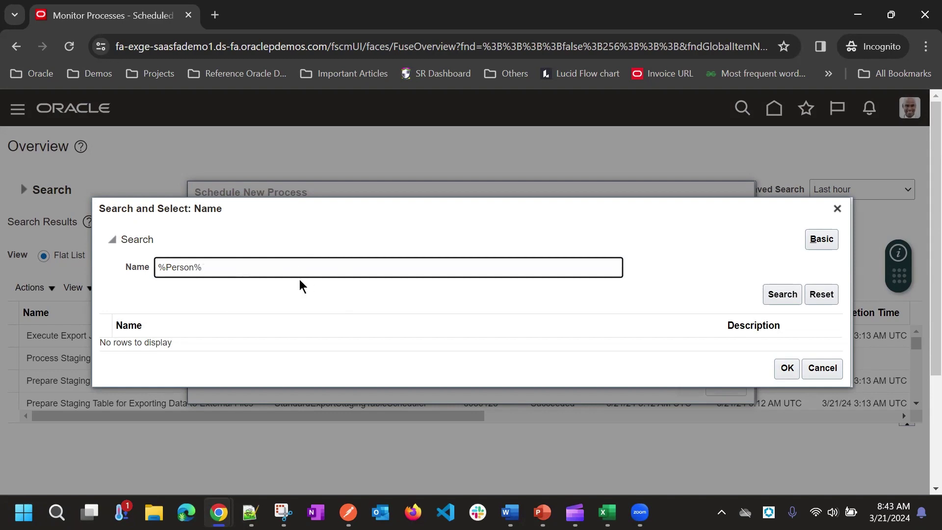
key("Return")
Submit the Synchronize Person Records process, acknowledge the confirmation, and refresh the process list
scroll(346, 388, "down", 5)
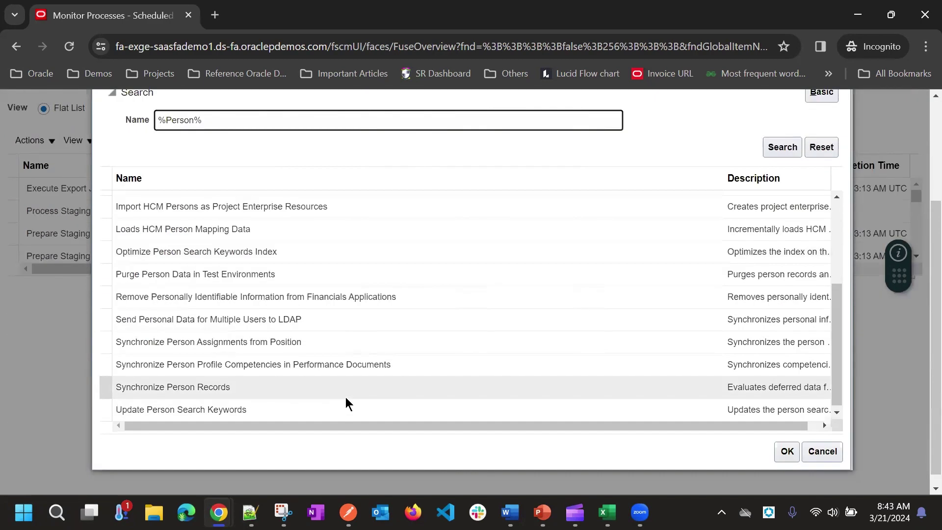
left_click(294, 382)
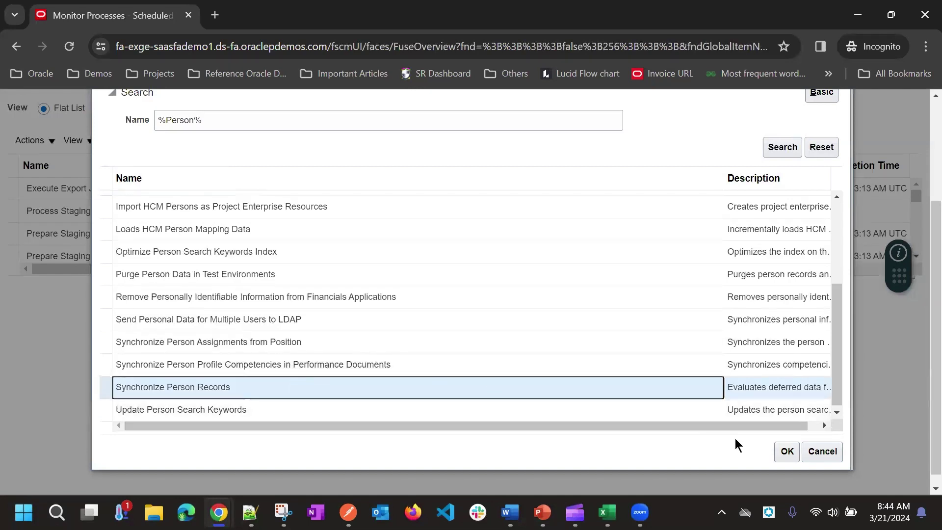
left_click(786, 453)
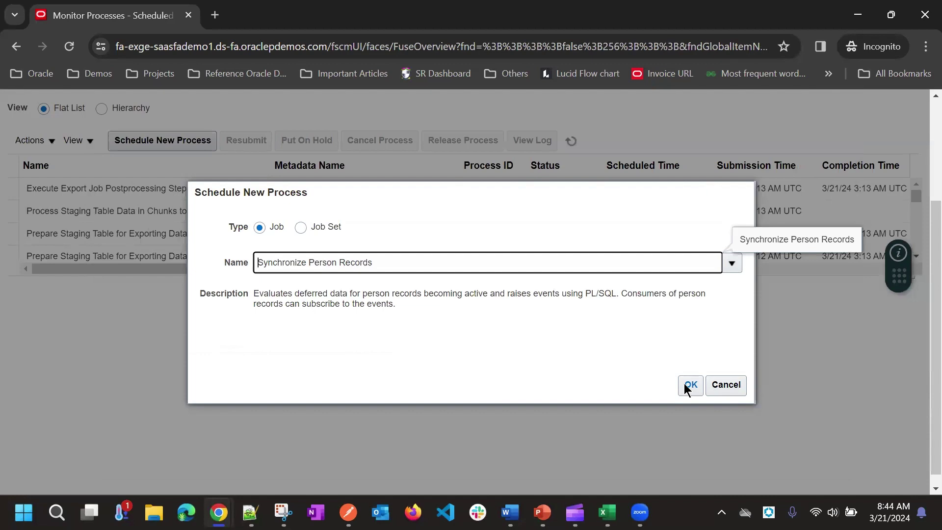
left_click(688, 384)
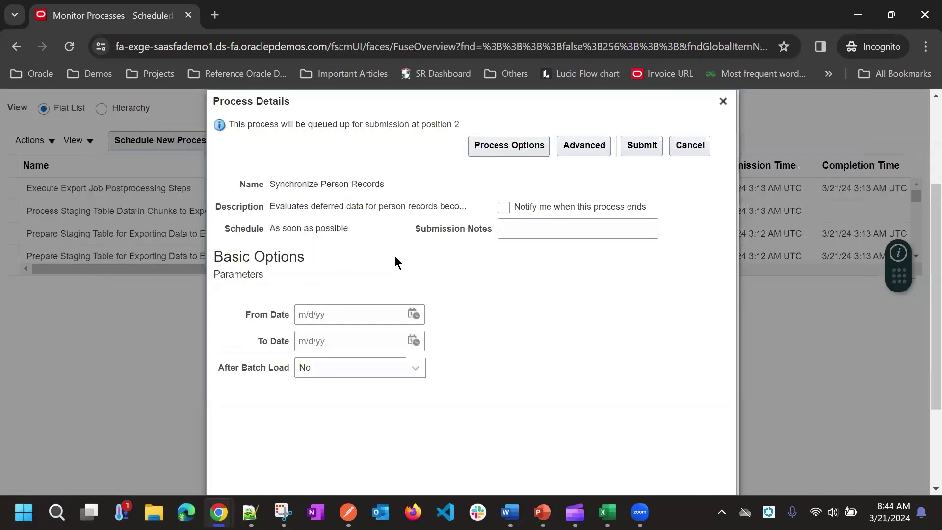
left_click(632, 146)
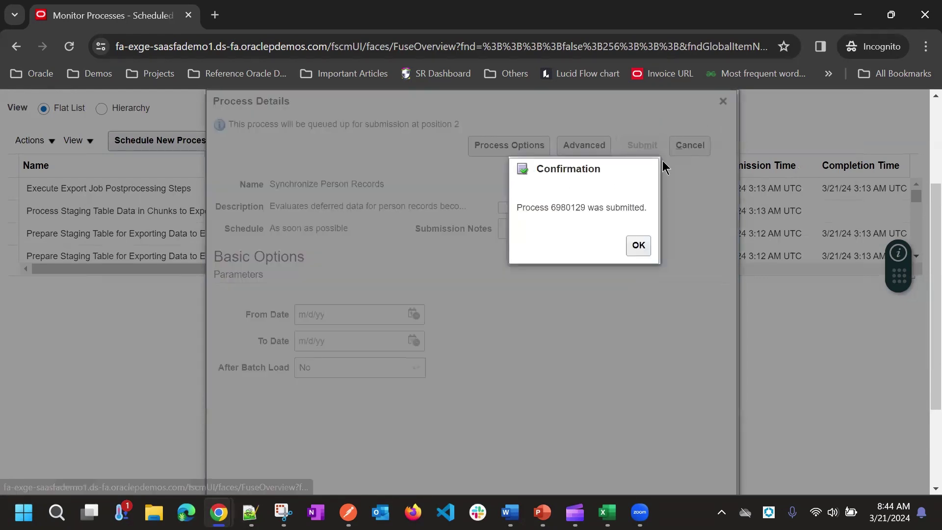
left_click(638, 245)
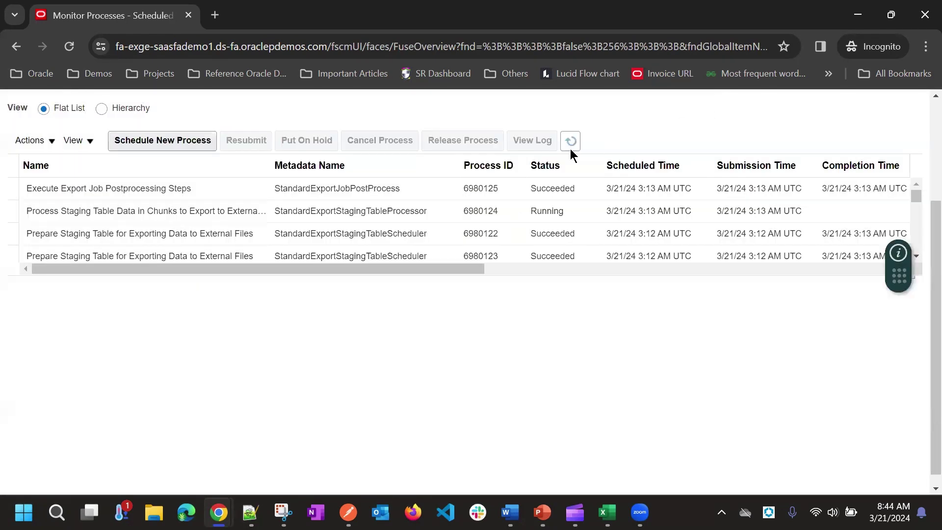
left_click(572, 149)
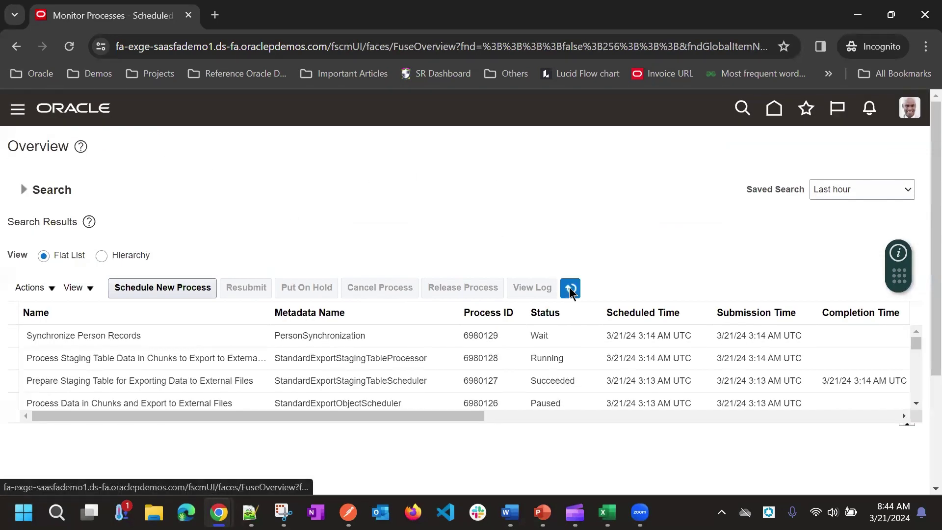
Keep refreshing the Scheduled Processes list to track the Synchronize Person Records job's status
left_click(571, 288)
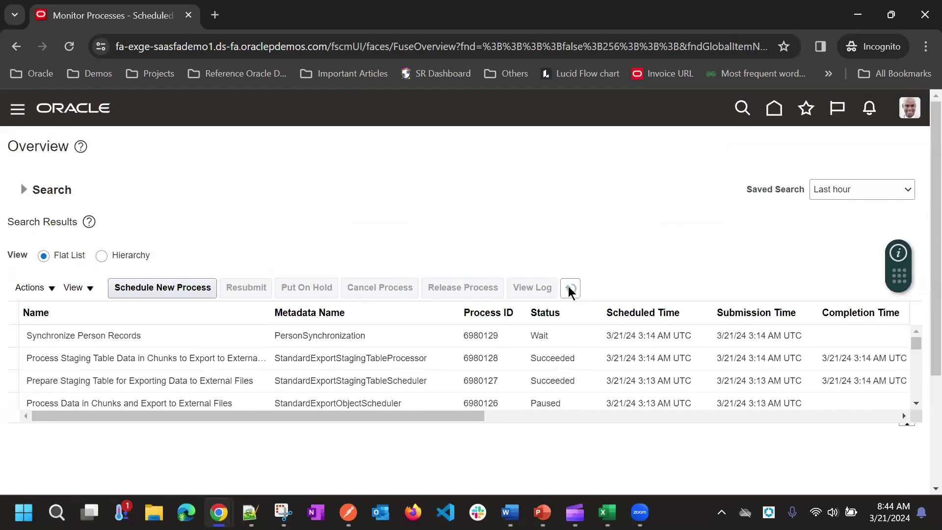
left_click(571, 288)
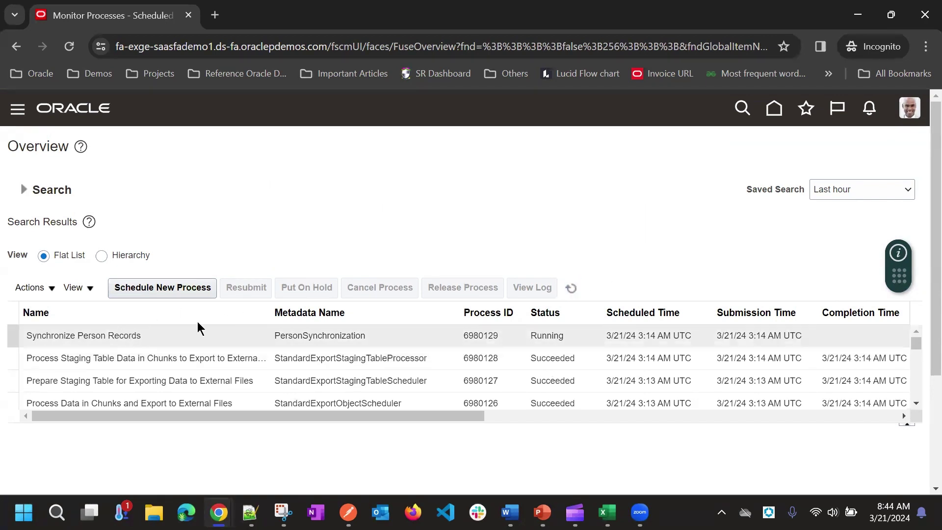
left_click(570, 288)
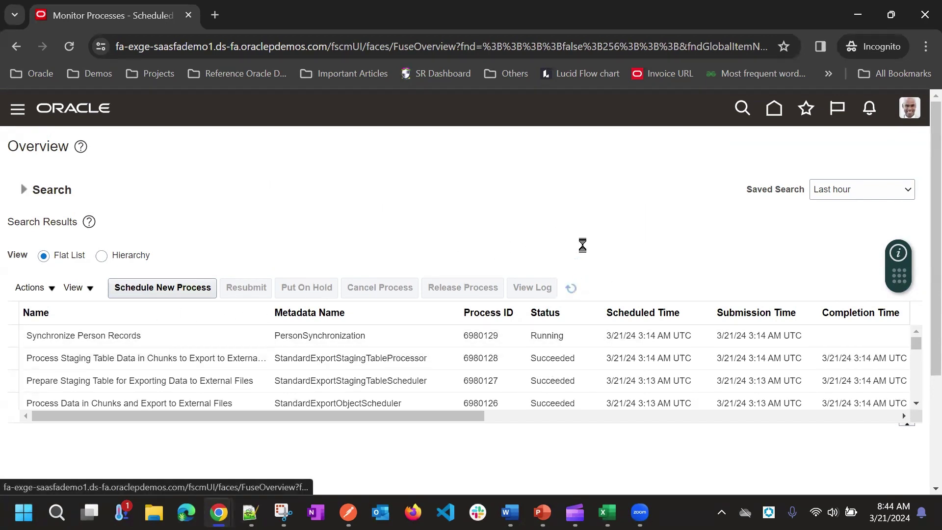
left_click(571, 294)
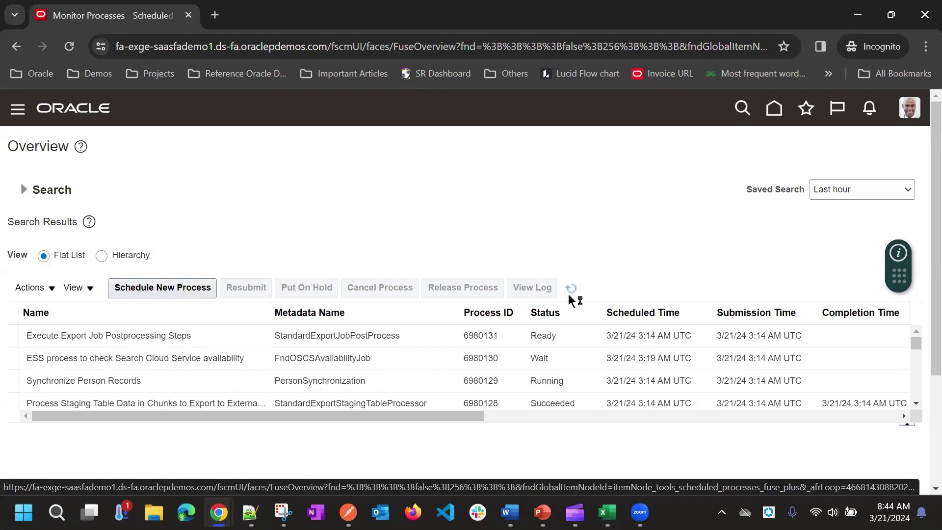
left_click(572, 290)
left_click(573, 289)
left_click(572, 290)
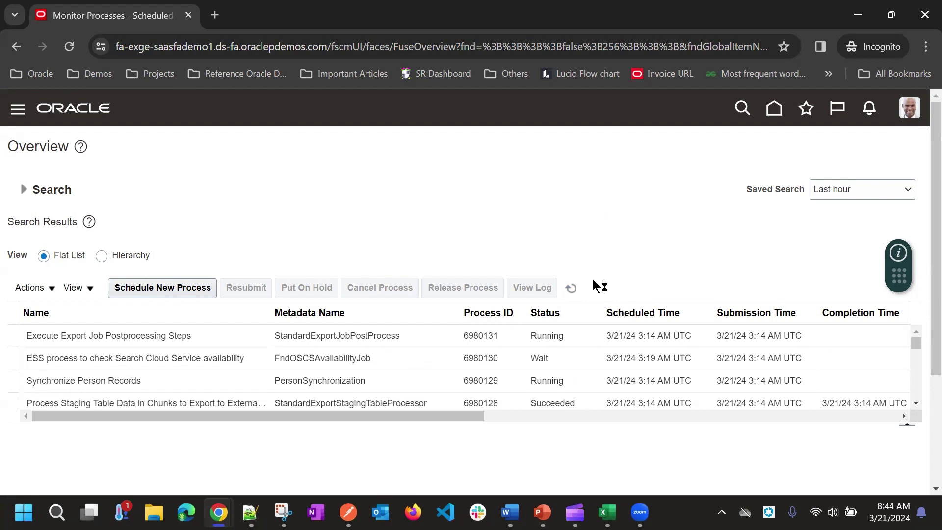
left_click(570, 289)
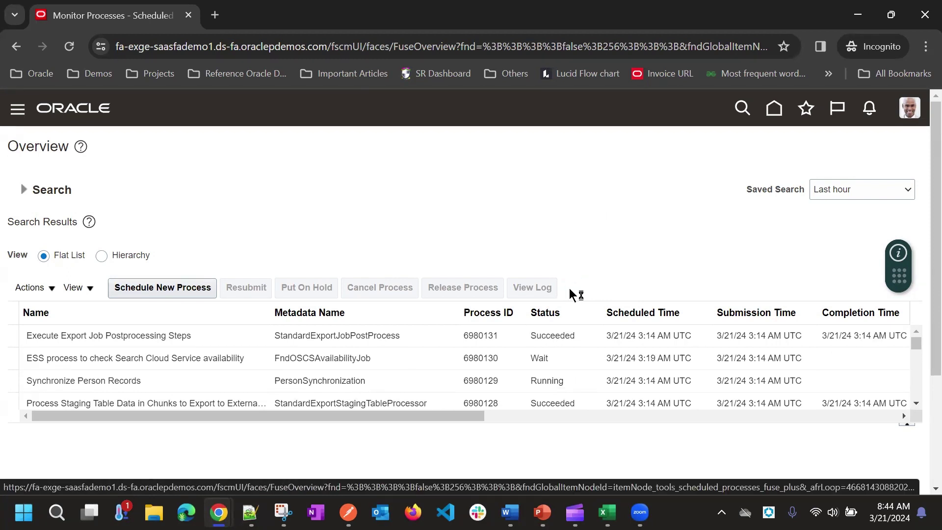
left_click(570, 288)
scroll(547, 368, "down", 3)
scroll(548, 368, "up", 3)
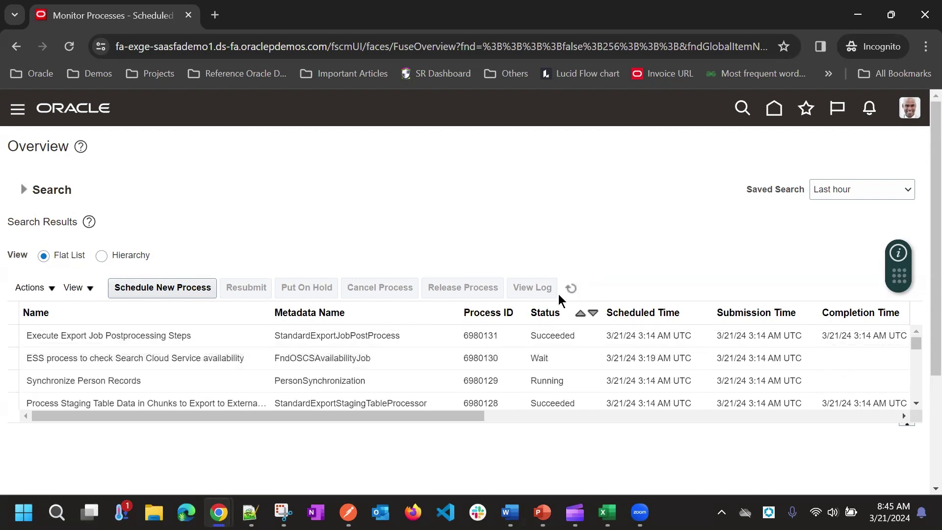
left_click(570, 288)
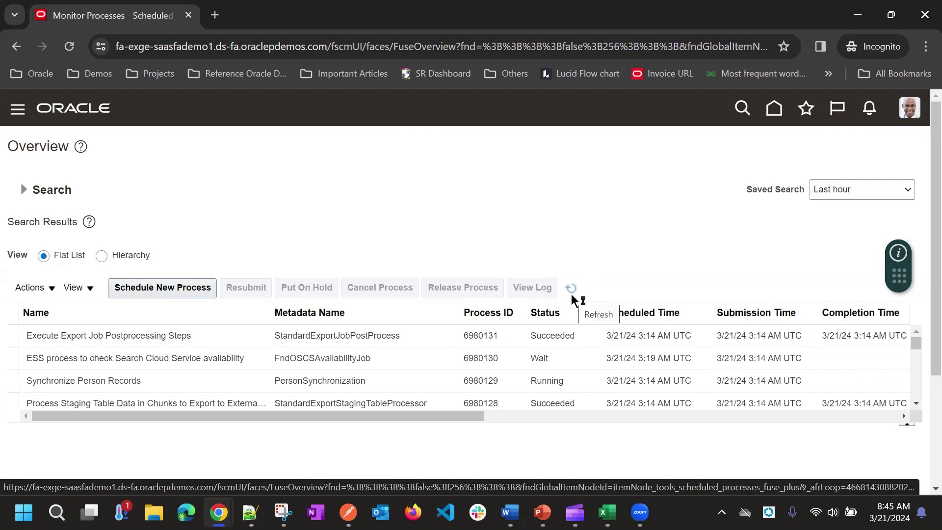
left_click(573, 291)
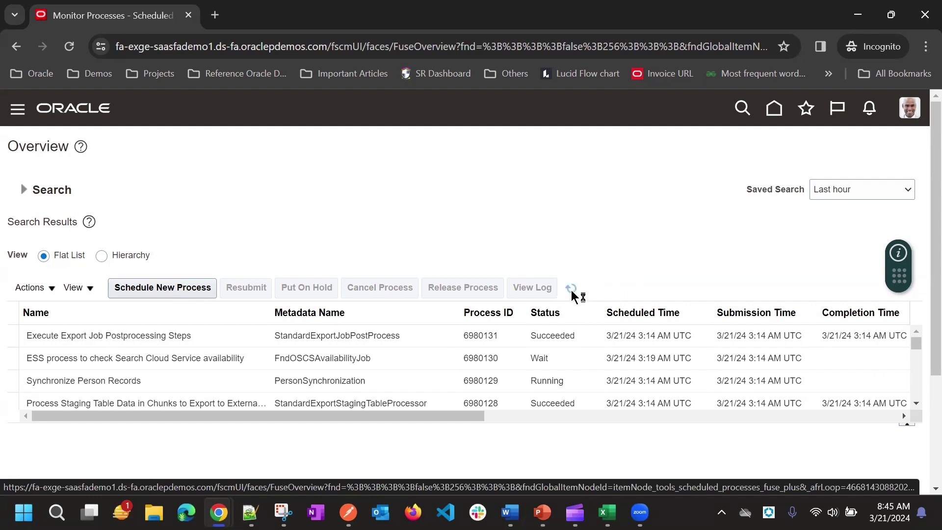
left_click(571, 290)
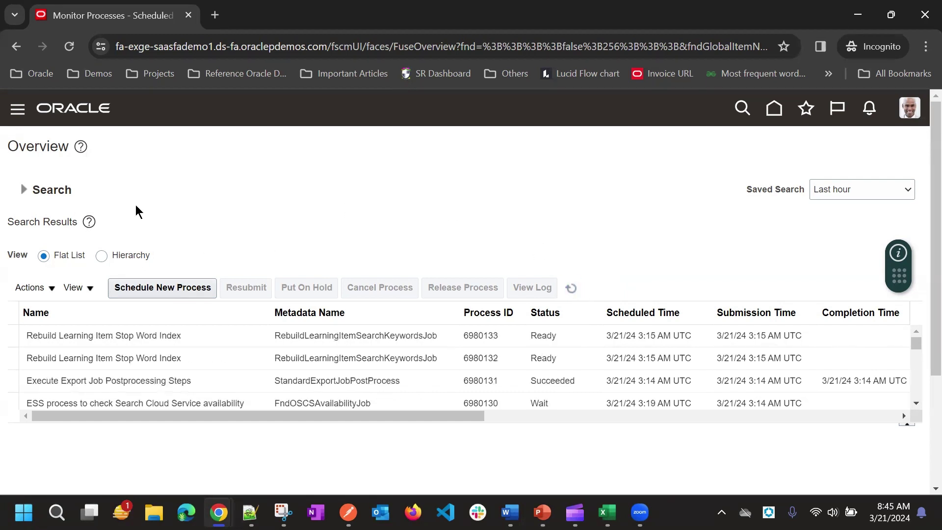
left_click(571, 288)
Leave the process monitor and go to Setup and Maintenance from the user menu
scroll(430, 362, "down", 2)
scroll(557, 335, "up", 2)
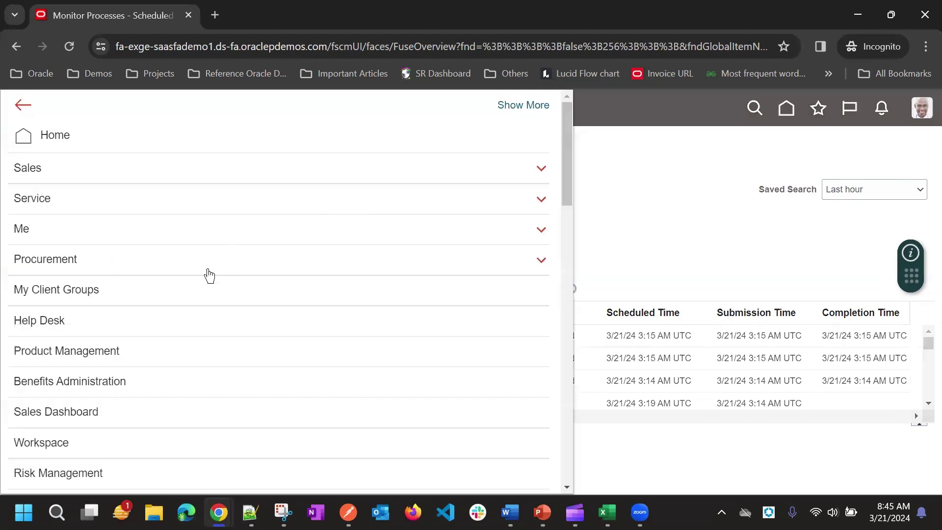
scroll(152, 355, "down", 8)
scroll(151, 351, "up", 6)
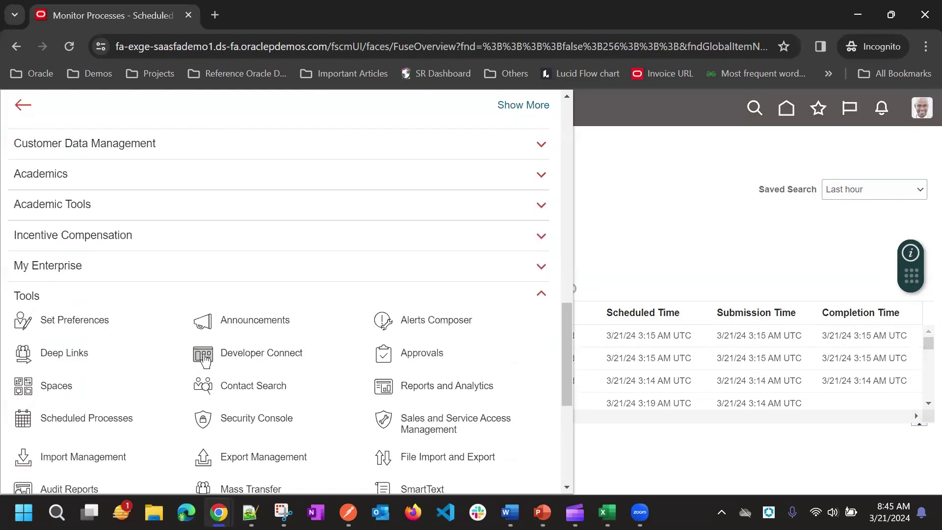
scroll(210, 342, "up", 4)
scroll(210, 342, "down", 3)
left_click(602, 214)
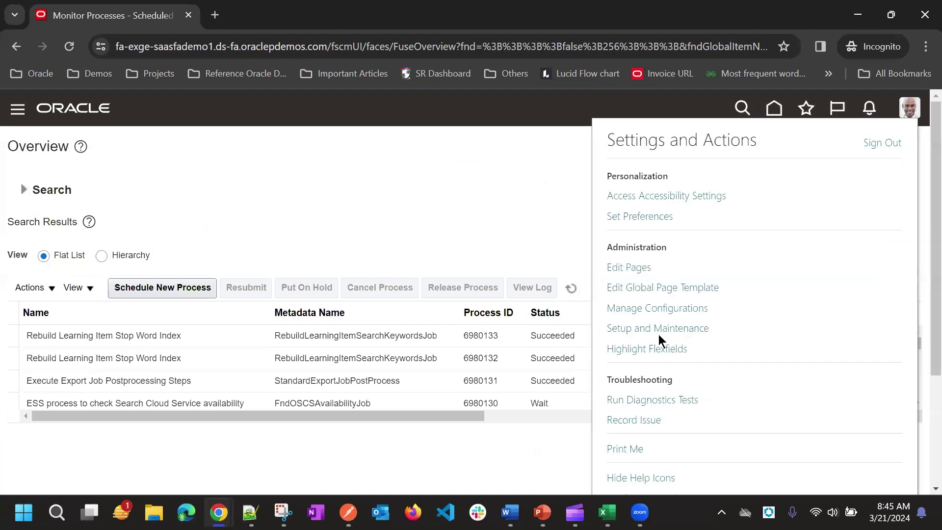
left_click(653, 329)
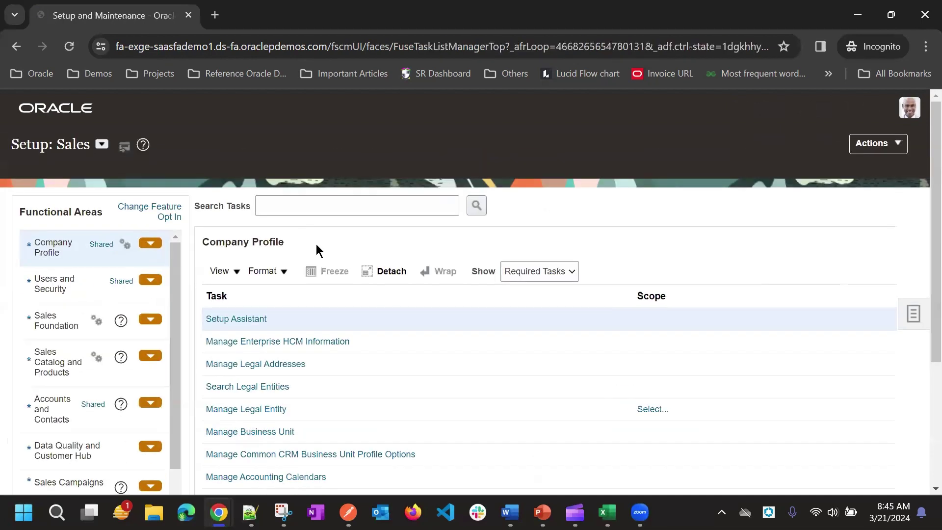
Open the Manage Users task under Users and Security and focus the Keywords field
scroll(540, 384, "down", 4)
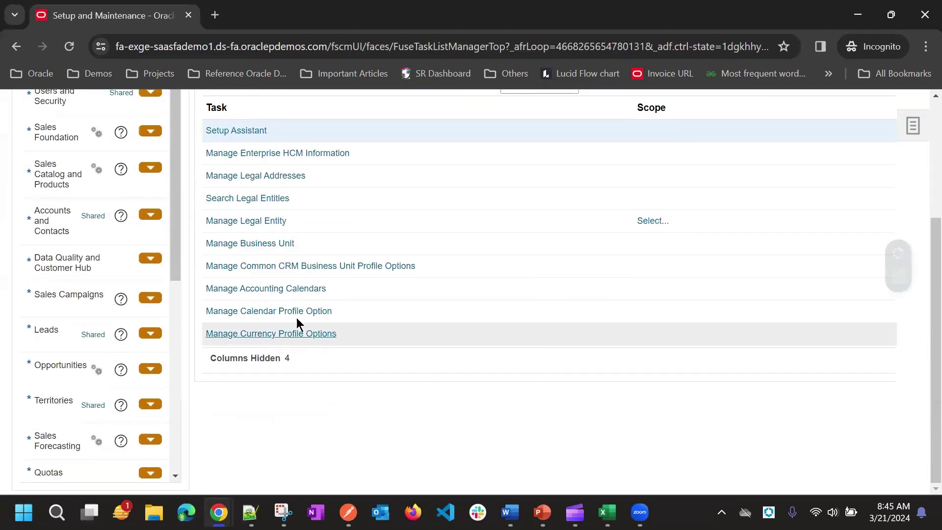
scroll(856, 220, "up", 4)
left_click(94, 284)
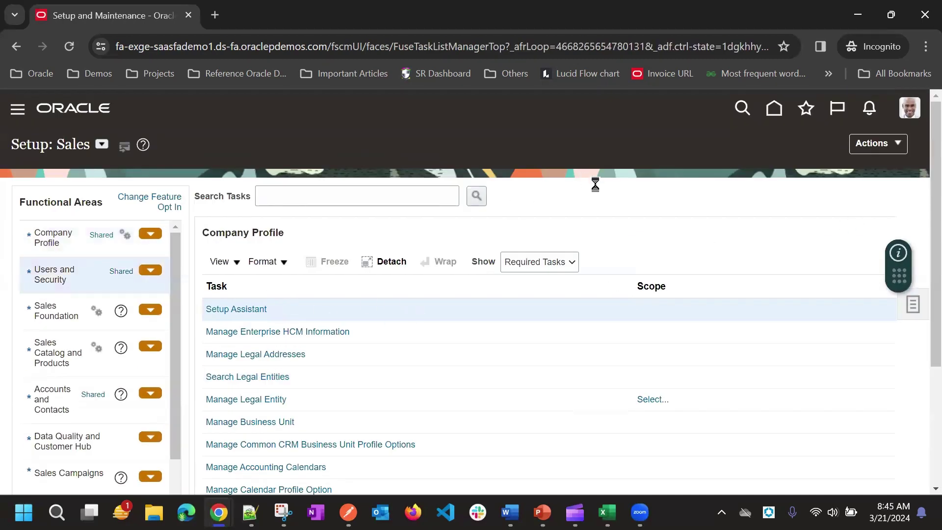
scroll(427, 280, "down", 3)
left_click(259, 276)
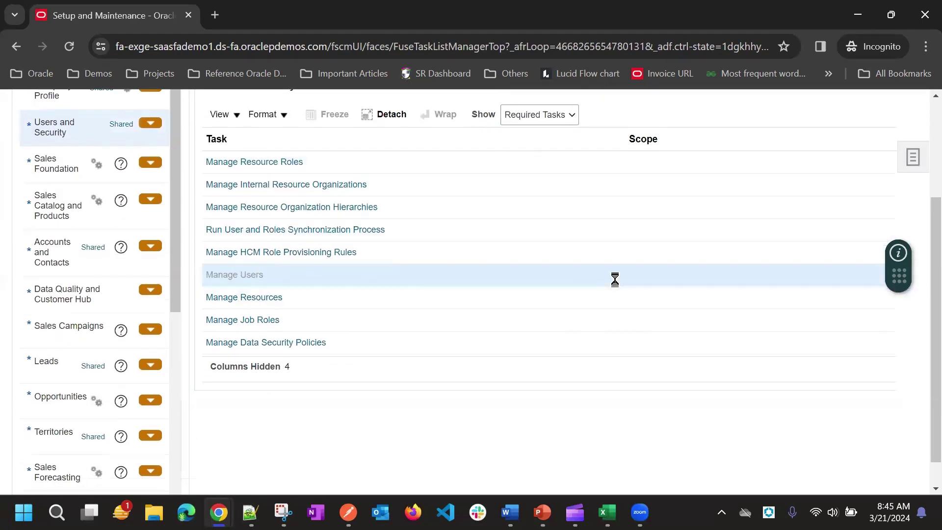
left_click(107, 182)
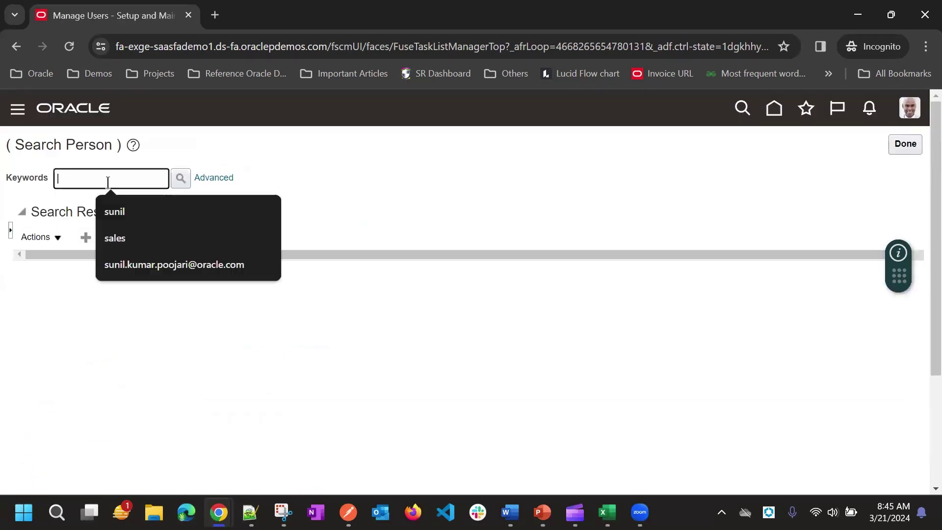
Search for the person by the user's first name as keyword, then via Advanced search
type("sunil")
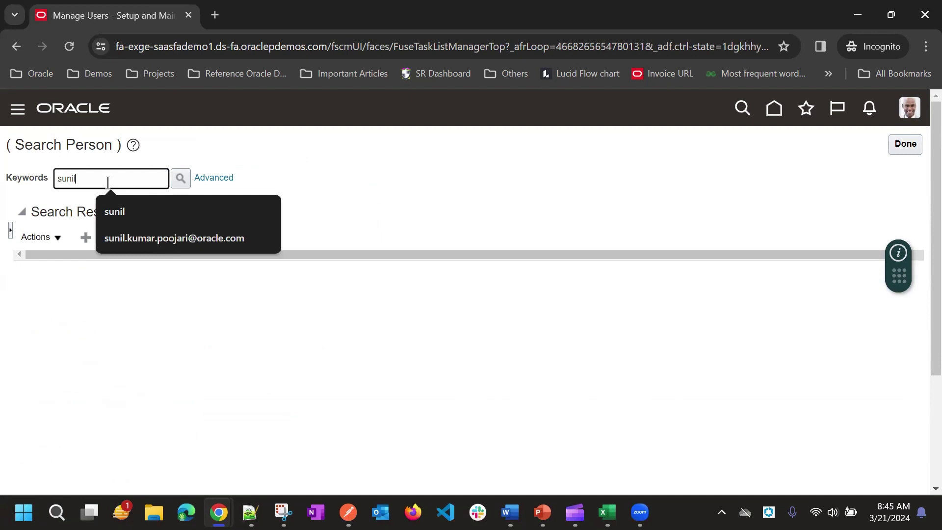
key("Return")
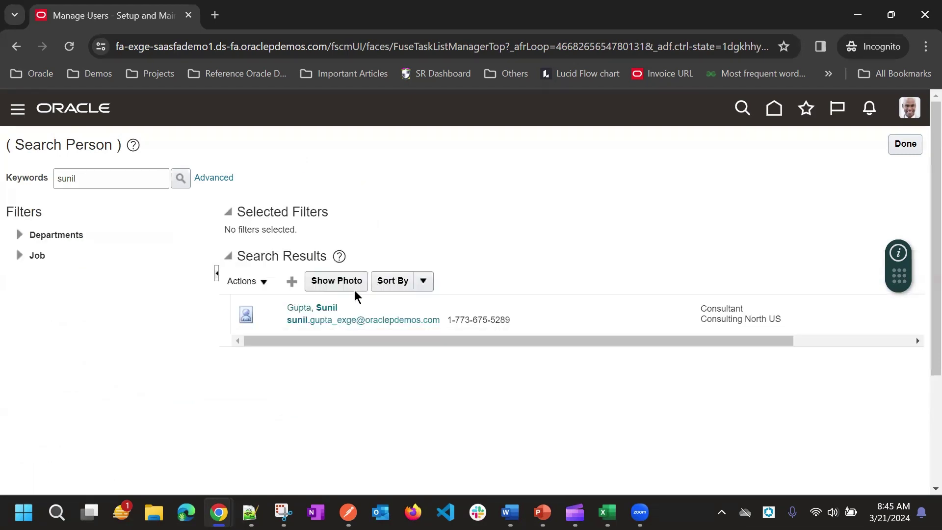
key("alt")
key("Escape")
left_click(228, 178)
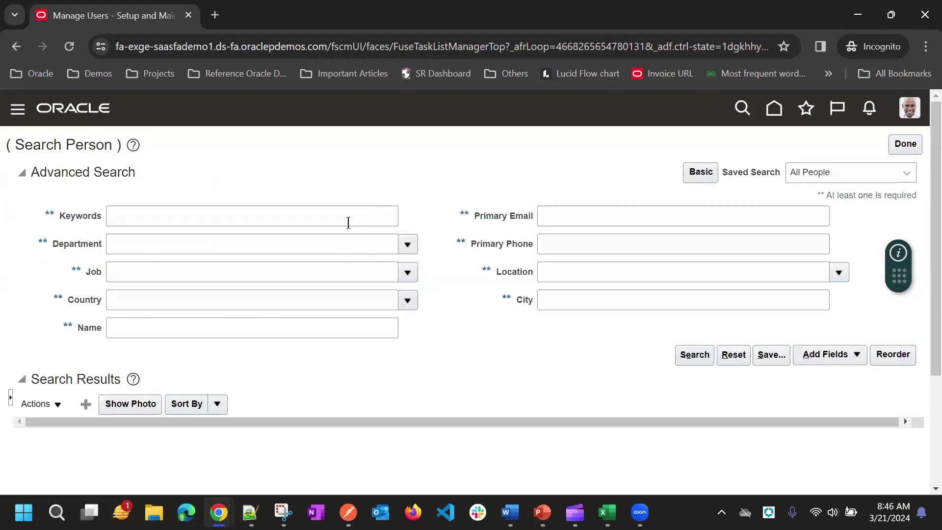
left_click(338, 217)
type("sunil")
key("Return")
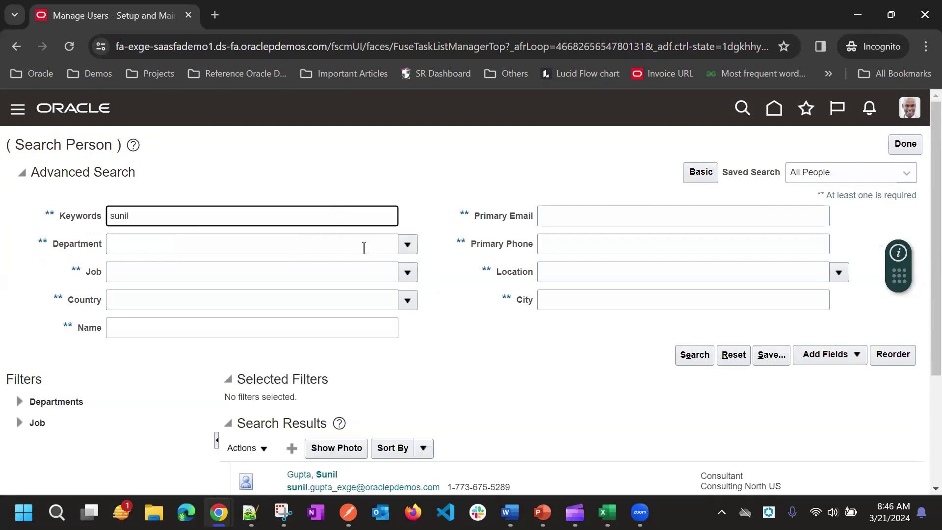
scroll(395, 281, "down", 3)
scroll(387, 275, "up", 3)
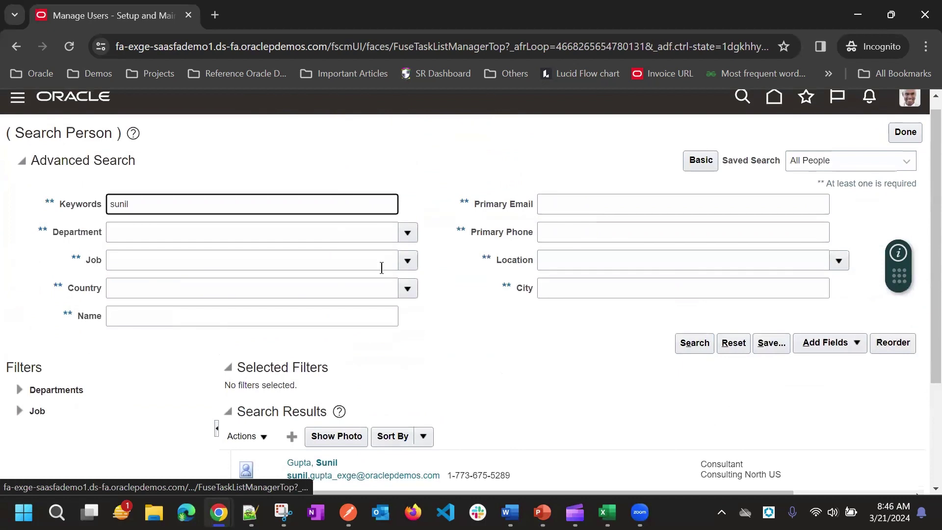
Replace the keyword criterion with the user's primary email address and search
double_click(165, 206)
key("BackSpace")
left_click(547, 204)
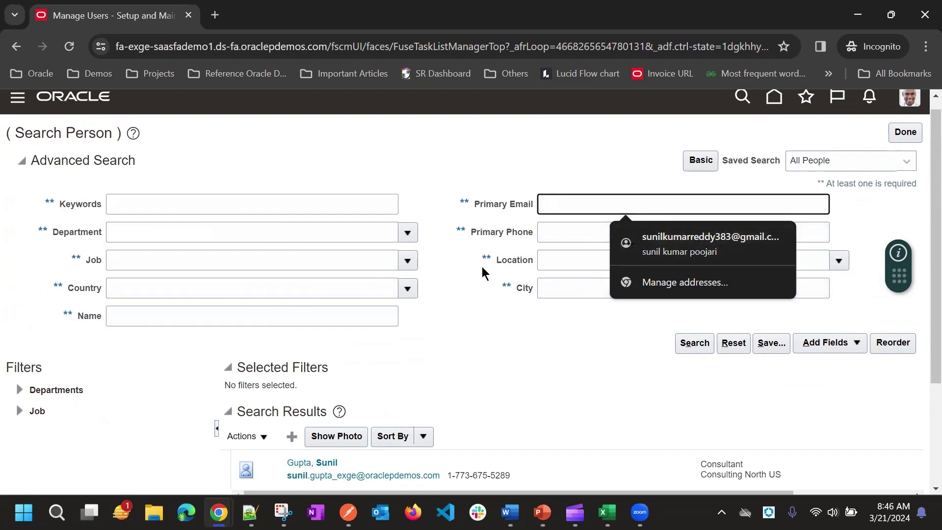
left_click(484, 238)
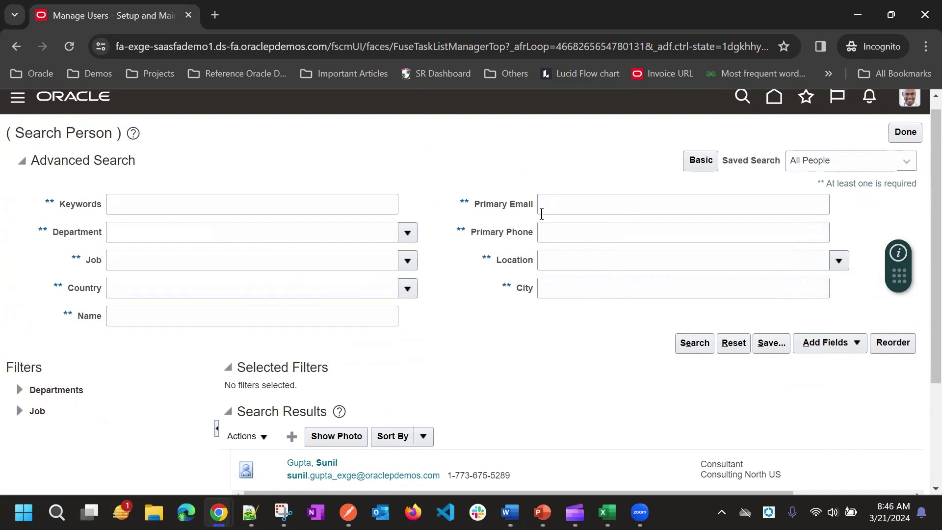
left_click(558, 205)
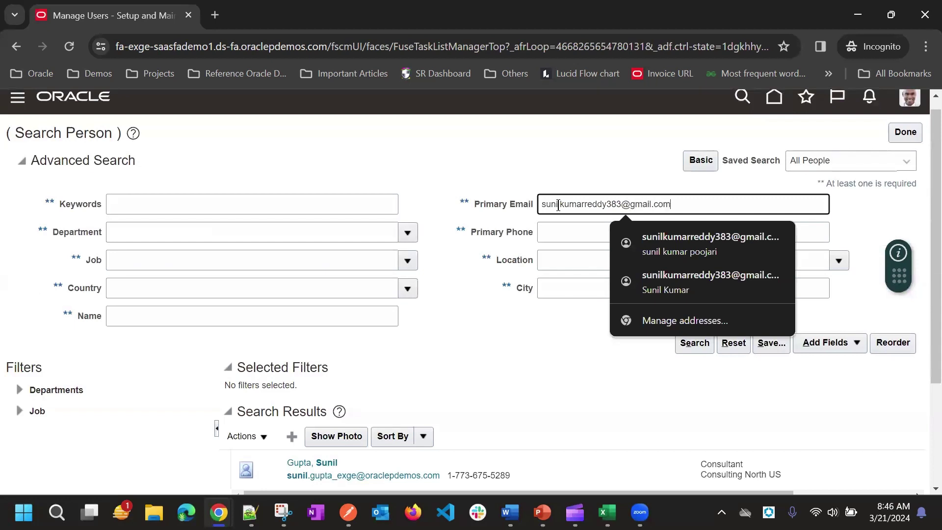
scroll(486, 302, "down", 3)
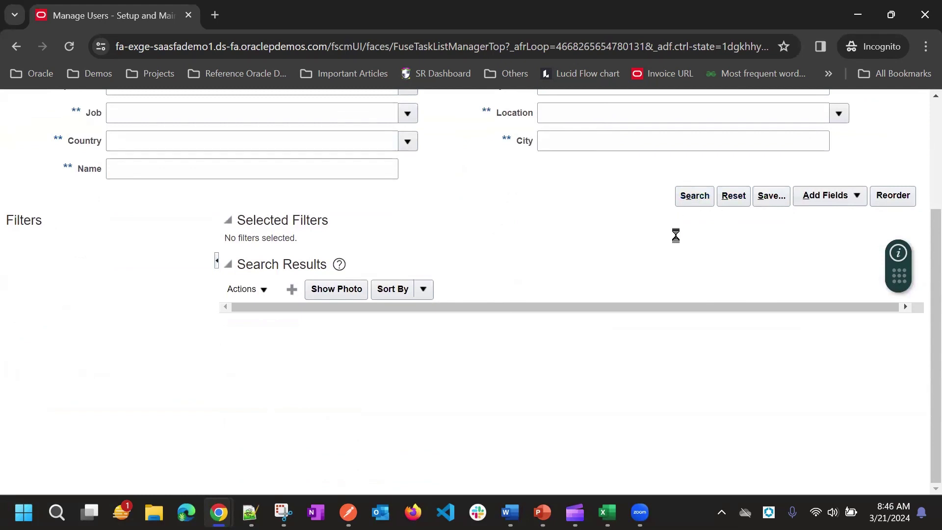
scroll(675, 236, "up", 4)
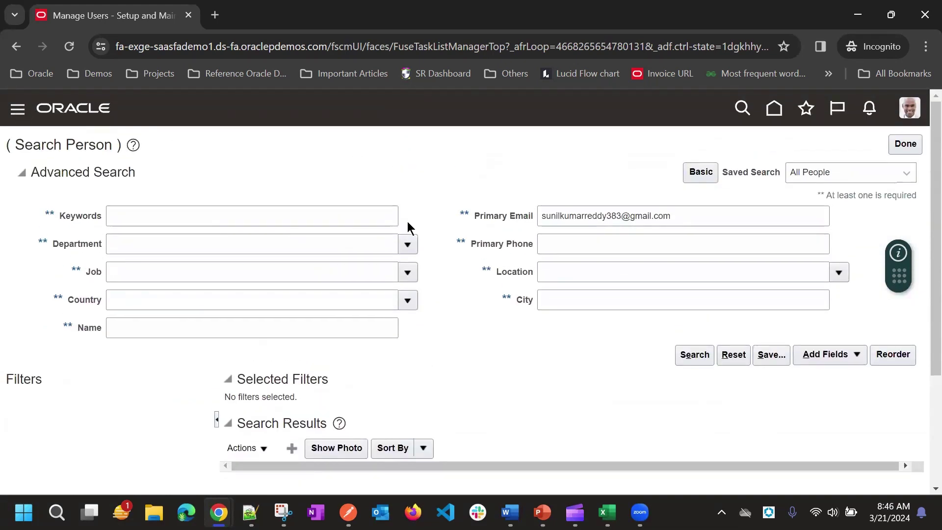
scroll(147, 362, "down", 10)
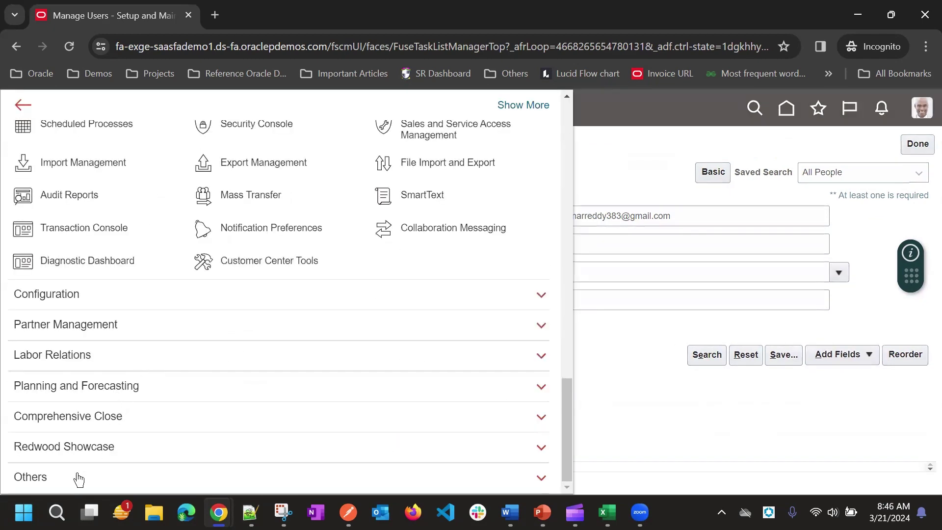
Open Resource Directory from the Navigator's Others group and show its Resources tasks panel
left_click(76, 479)
scroll(131, 414, "down", 4)
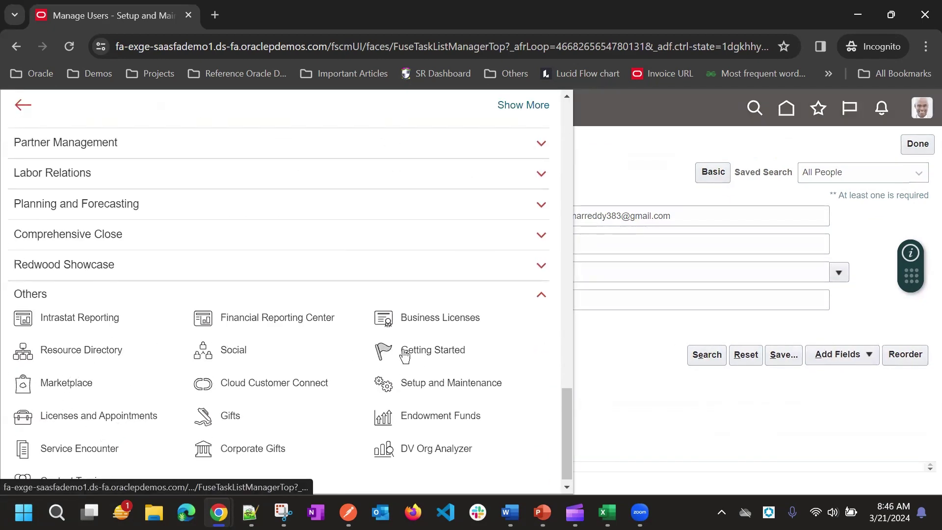
left_click(69, 357)
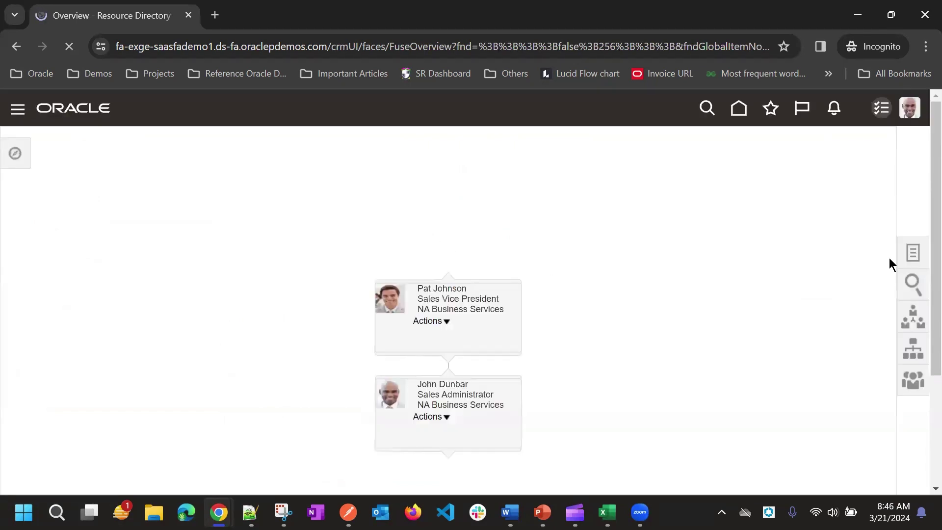
left_click(908, 253)
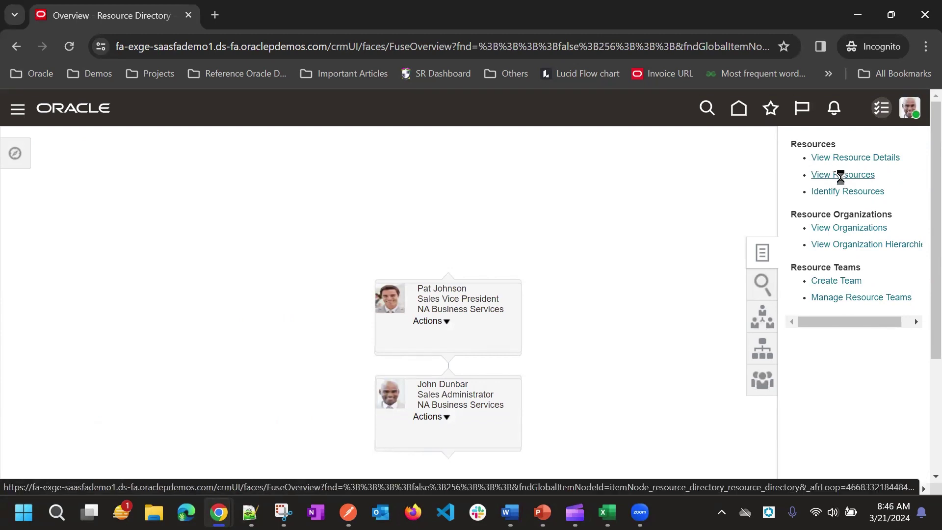
Go to View Resources and search Resource Name for the user's full name
left_click(840, 176)
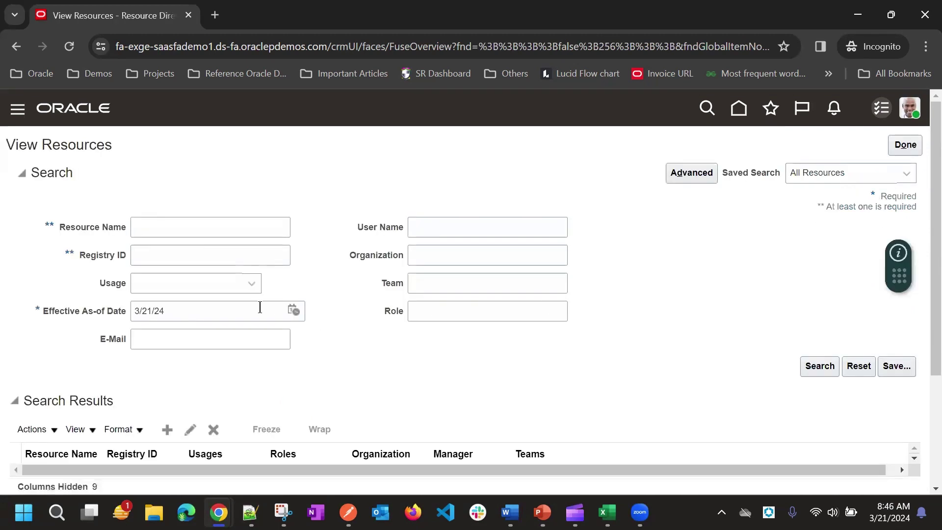
left_click(176, 226)
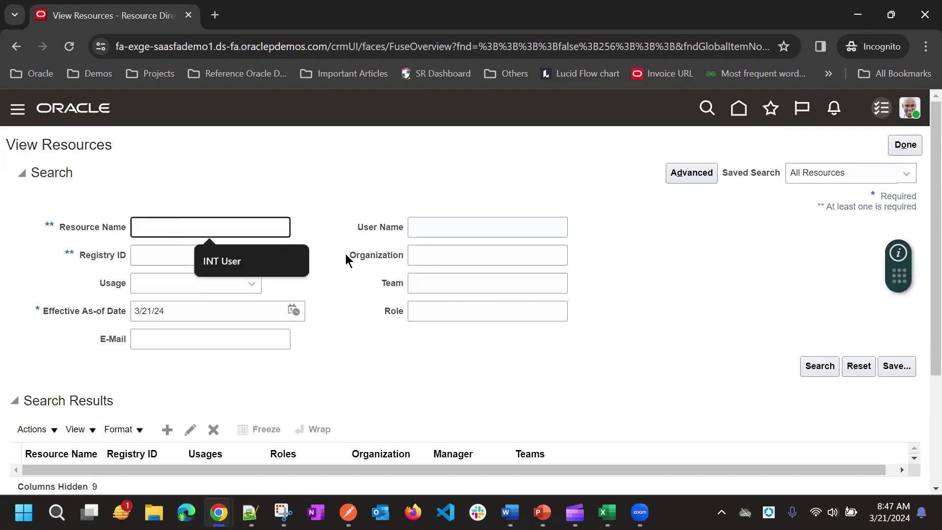
left_click(420, 234)
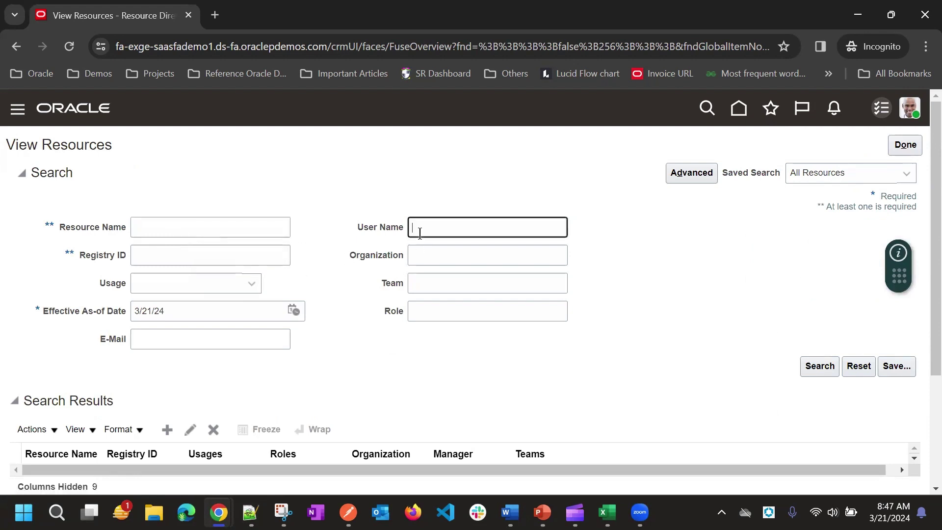
left_click(168, 230)
type("Su")
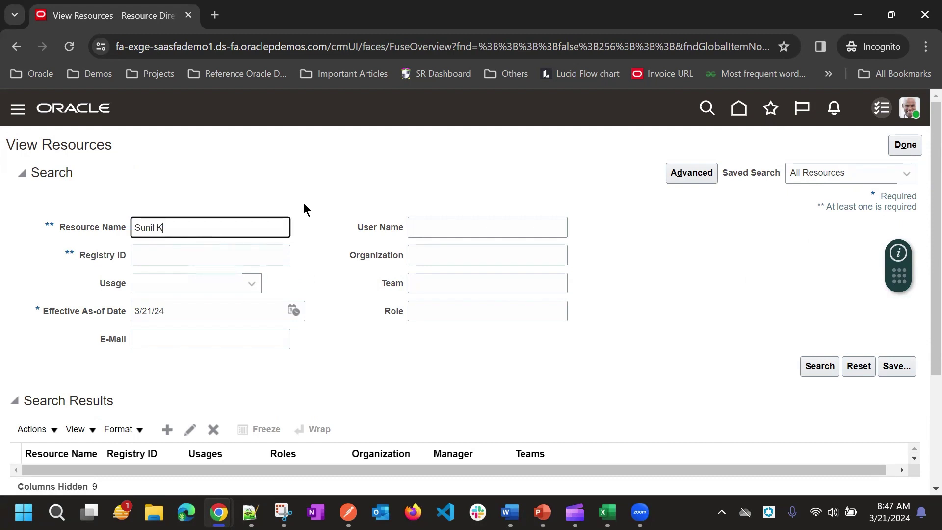
type("nil K")
key("Return")
scroll(317, 265, "down", 3)
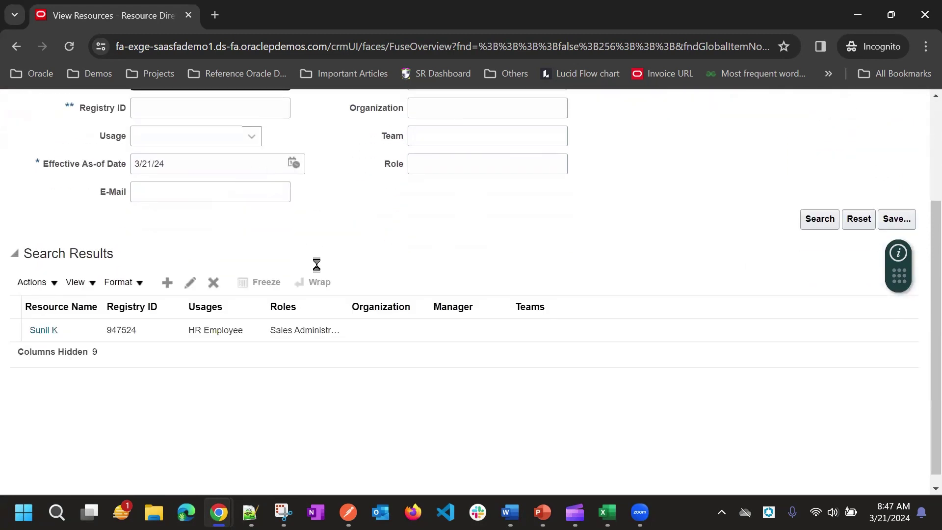
Open the found resource's record, showing HR Employee usage and the Sales Administrator role
left_click(45, 329)
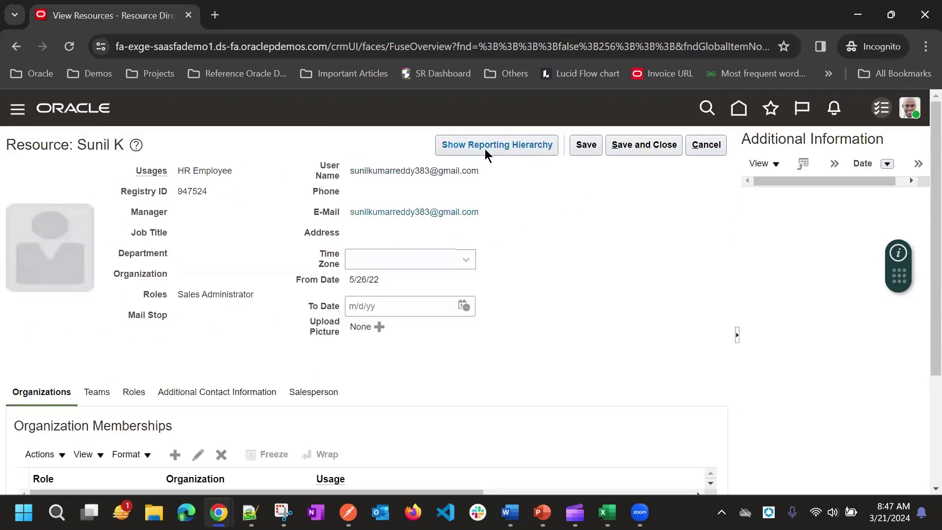
scroll(525, 225, "down", 1)
scroll(525, 225, "up", 1)
mouse_move(219, 512)
left_click(158, 448)
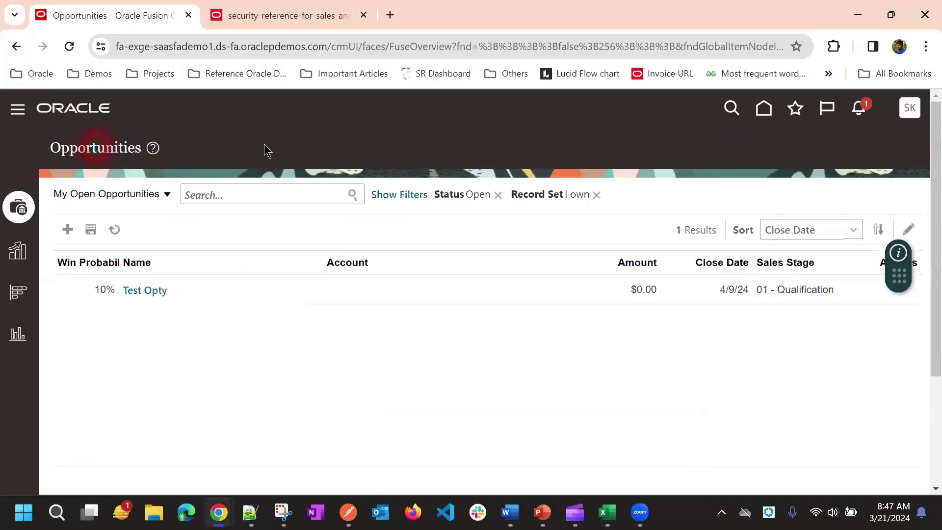
left_click(311, 450)
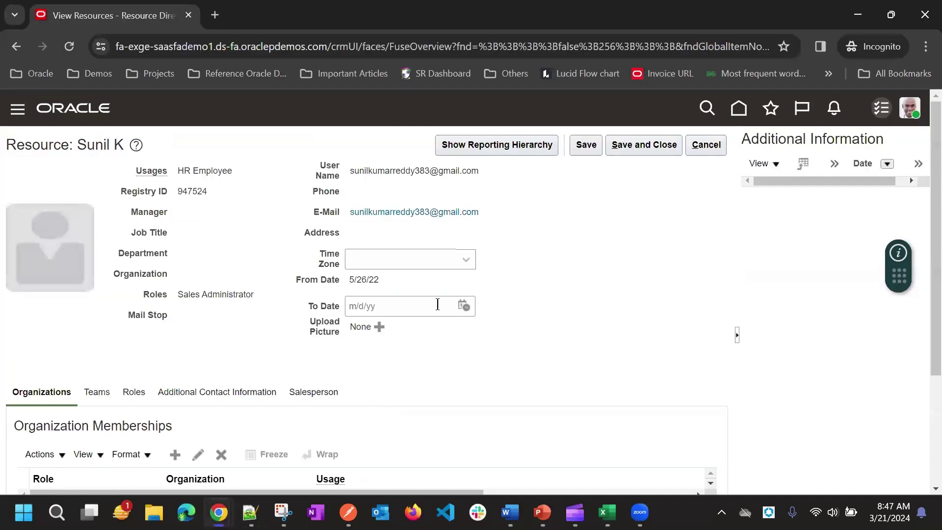
Show the resource's Roles tab
left_click(910, 109)
left_click(532, 254)
scroll(536, 258, "down", 3)
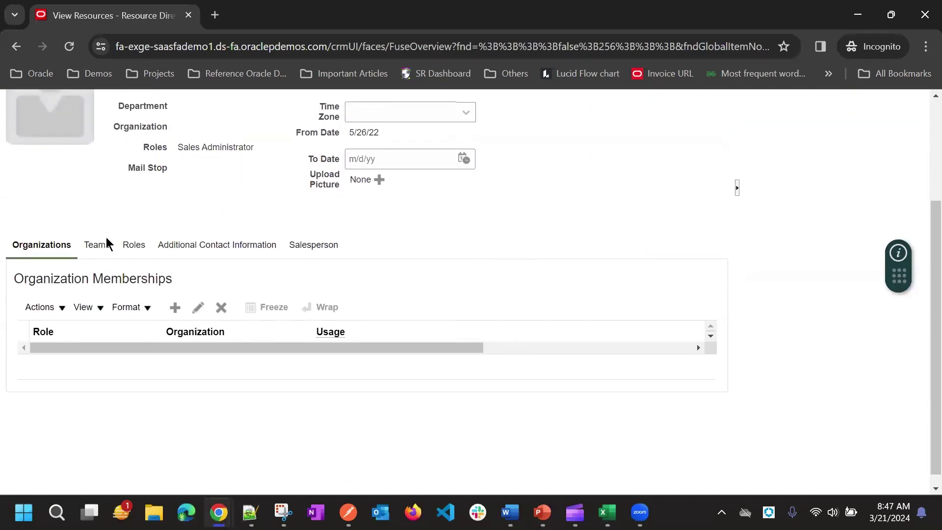
left_click(132, 245)
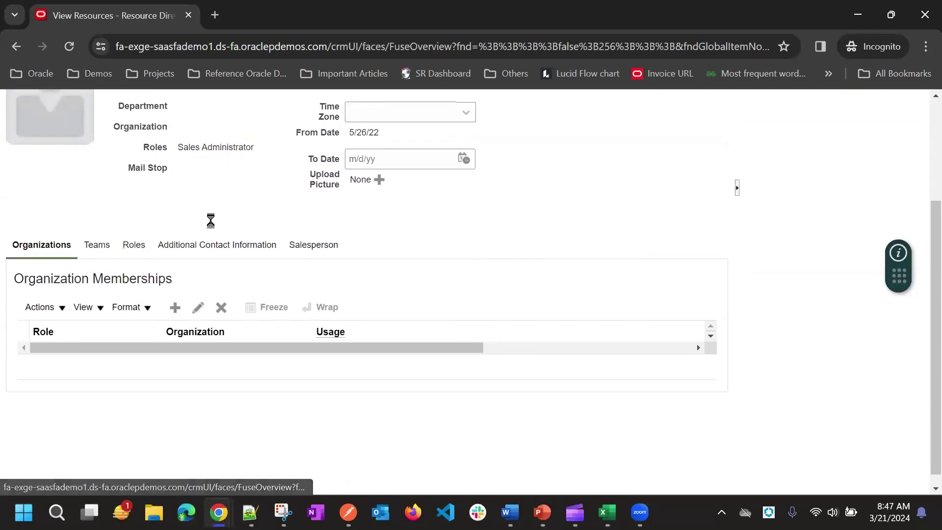
Add a new role row set to CX Sales Representaive Custom
left_click(175, 308)
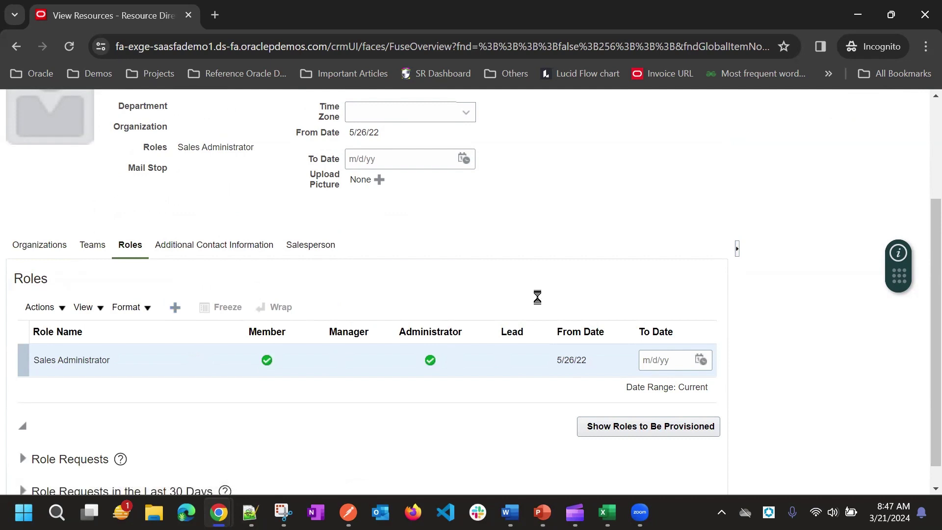
left_click(701, 392)
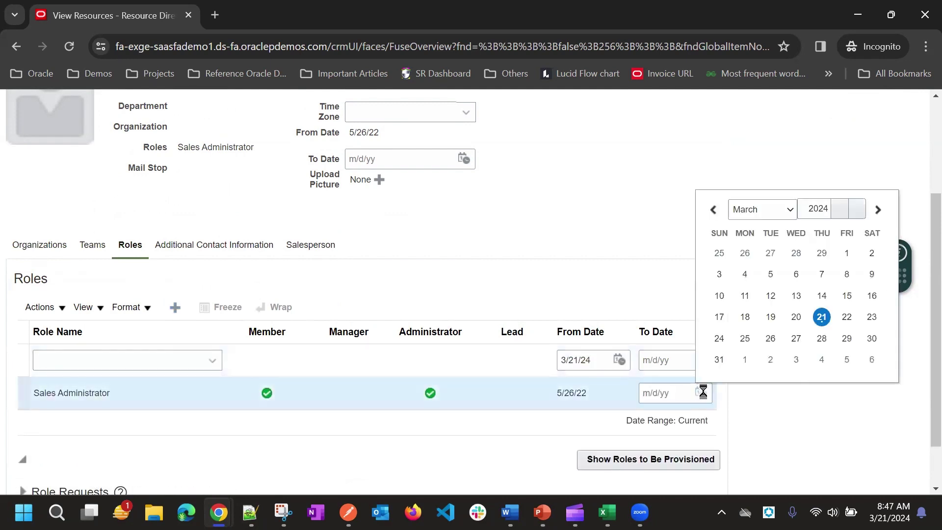
left_click(195, 360)
scroll(161, 301, "down", 1)
scroll(161, 302, "down", 1)
left_click(152, 300)
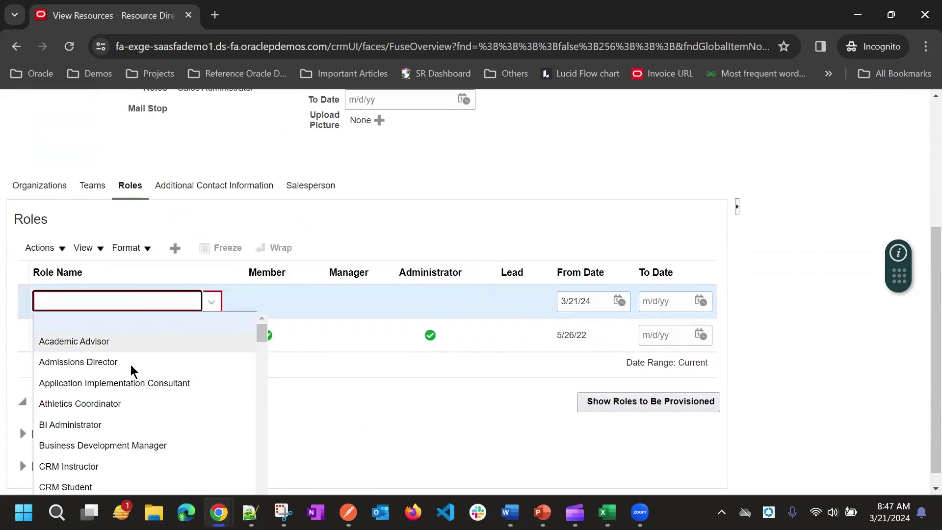
scroll(126, 411, "down", 2)
left_click(132, 457)
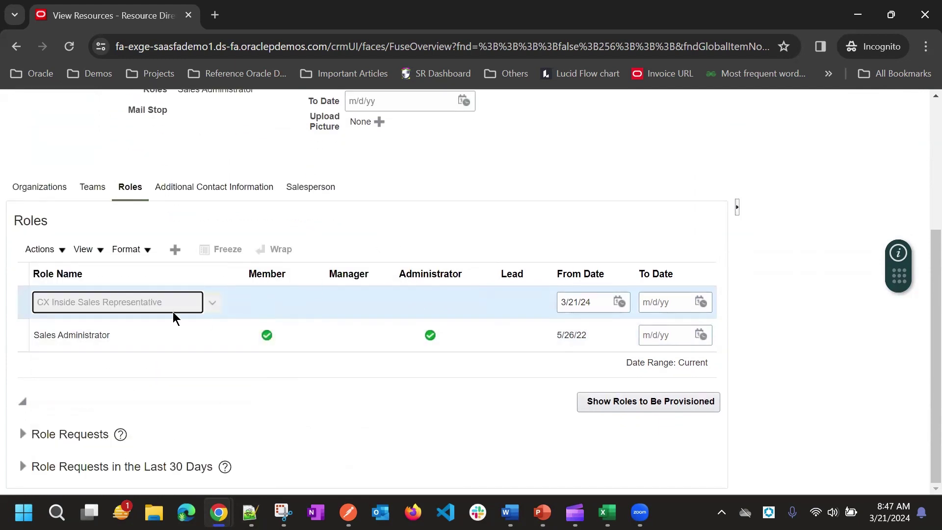
left_click(157, 307)
left_click(128, 374)
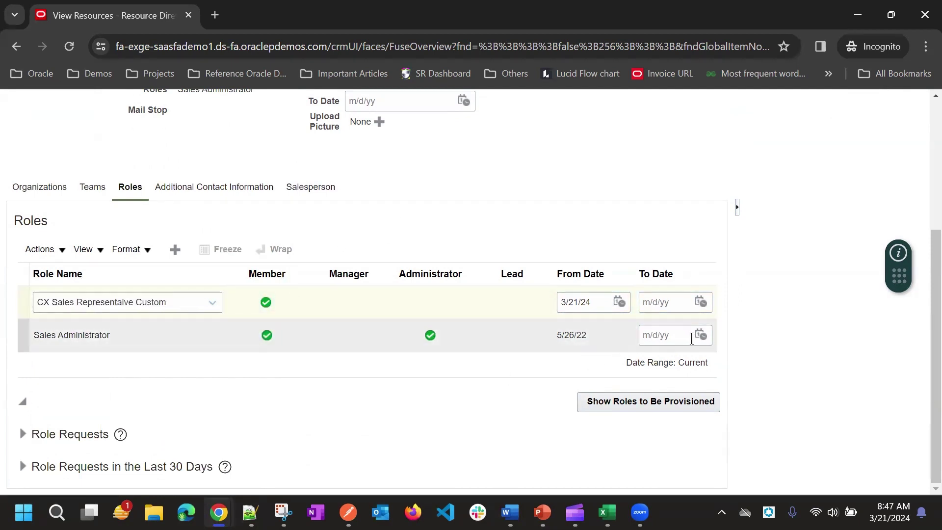
End the Sales Administrator role on 3/19/24 and save the resource
left_click(700, 335)
left_click(770, 260)
scroll(722, 216, "up", 5)
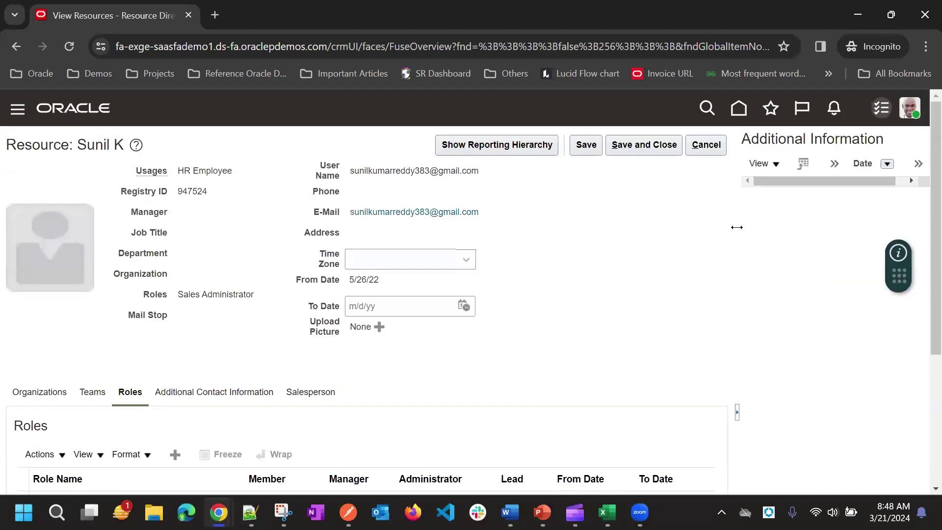
left_click(583, 143)
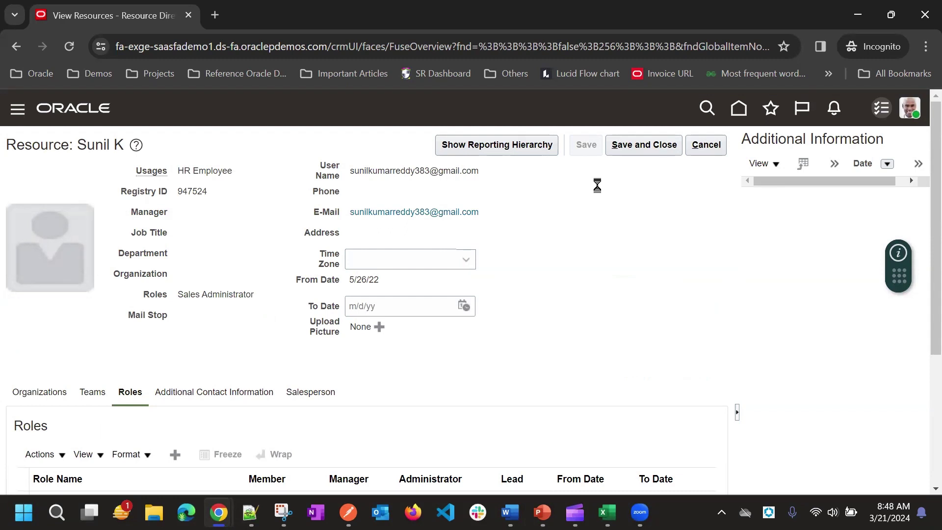
Save and close the resource after reviewing roles to be provisioned, Role Requests and Current Roles
left_click(640, 145)
scroll(639, 213, "down", 3)
scroll(639, 218, "up", 3)
scroll(562, 224, "down", 3)
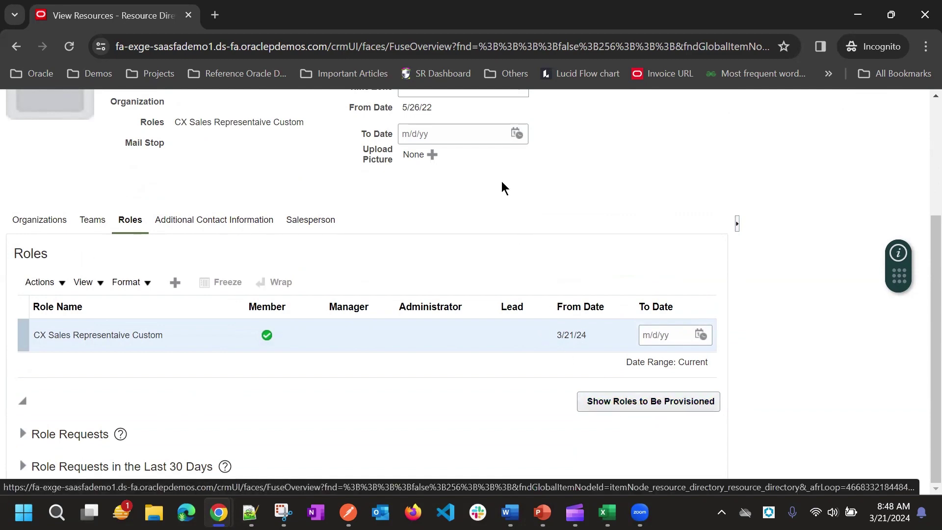
scroll(112, 153, "up", 4)
scroll(548, 311, "down", 4)
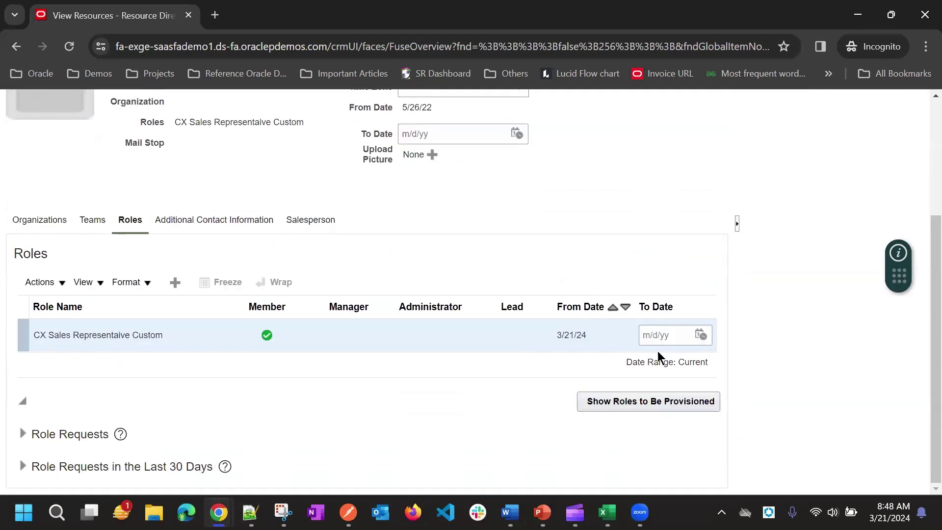
left_click(655, 405)
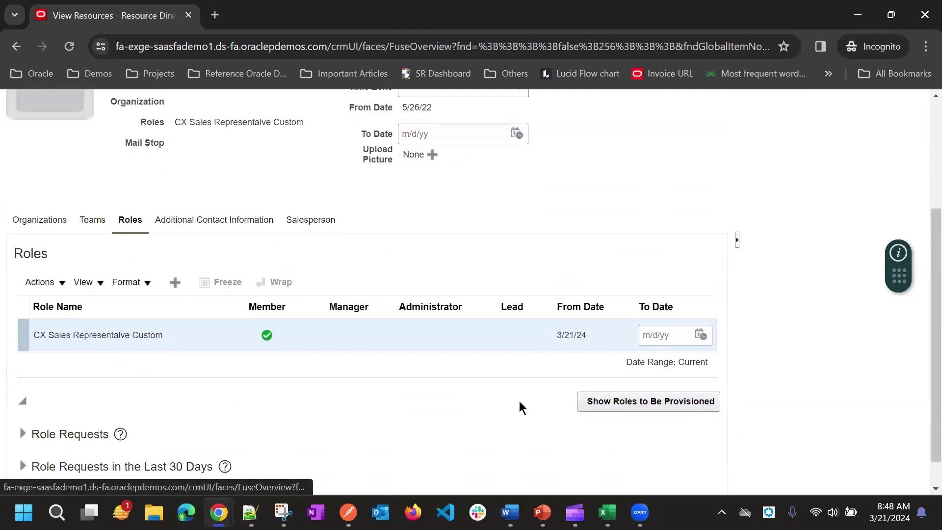
left_click(22, 402)
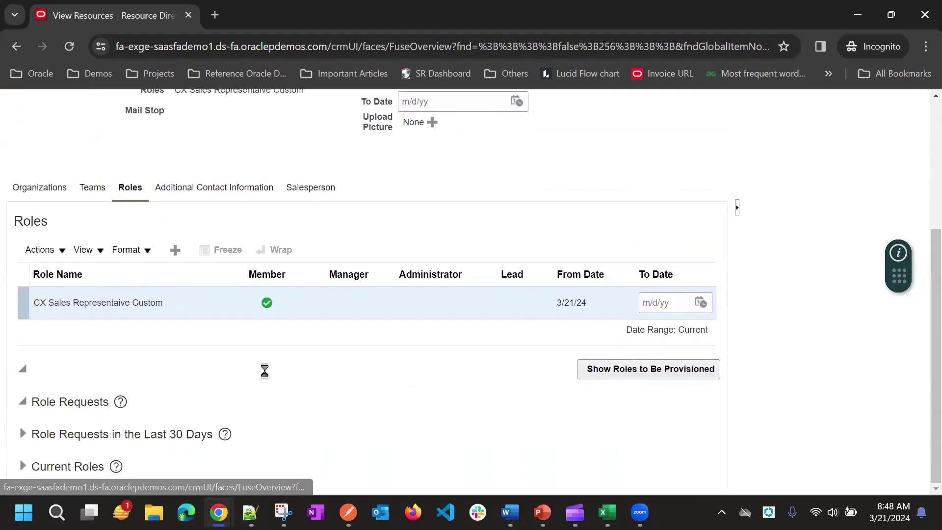
left_click(644, 295)
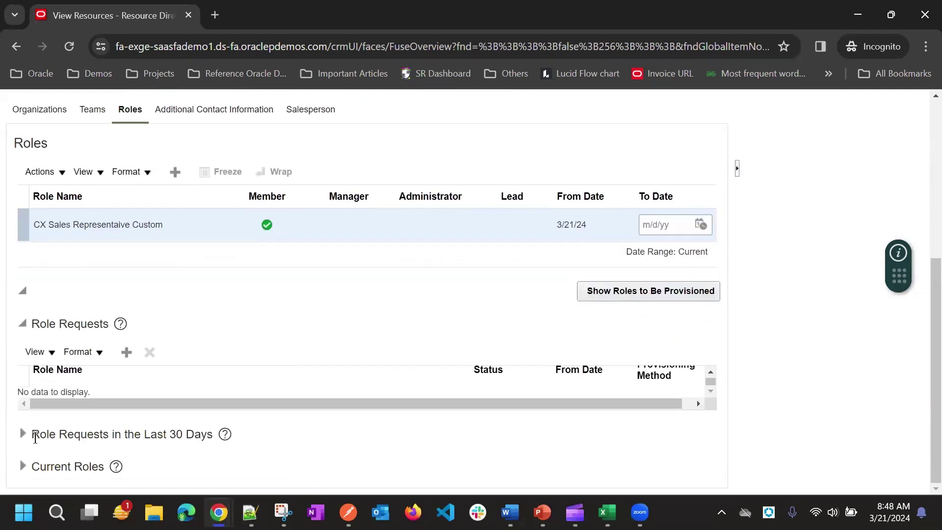
left_click(23, 466)
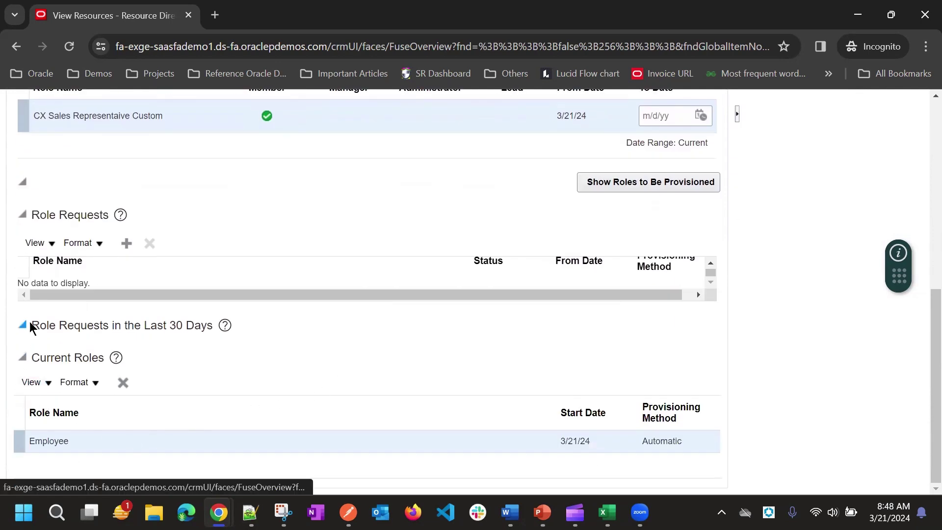
scroll(684, 192, "up", 8)
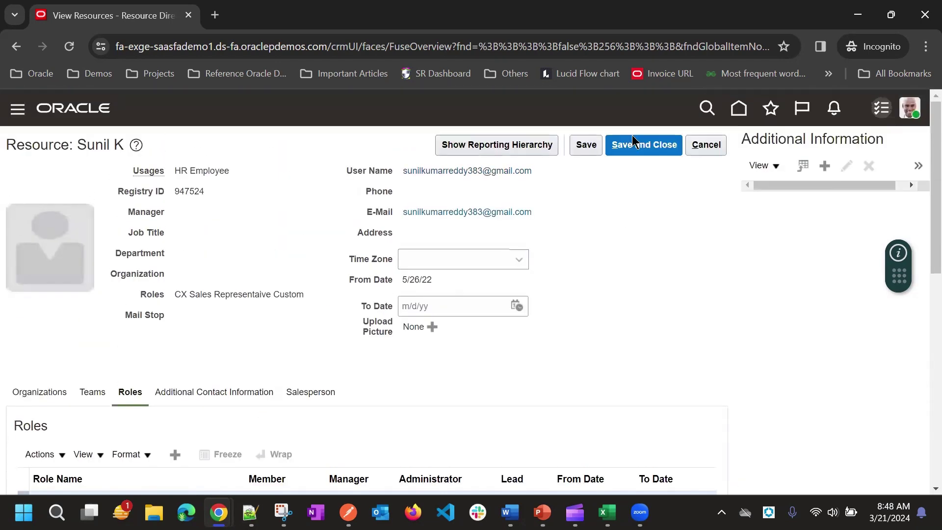
left_click(633, 143)
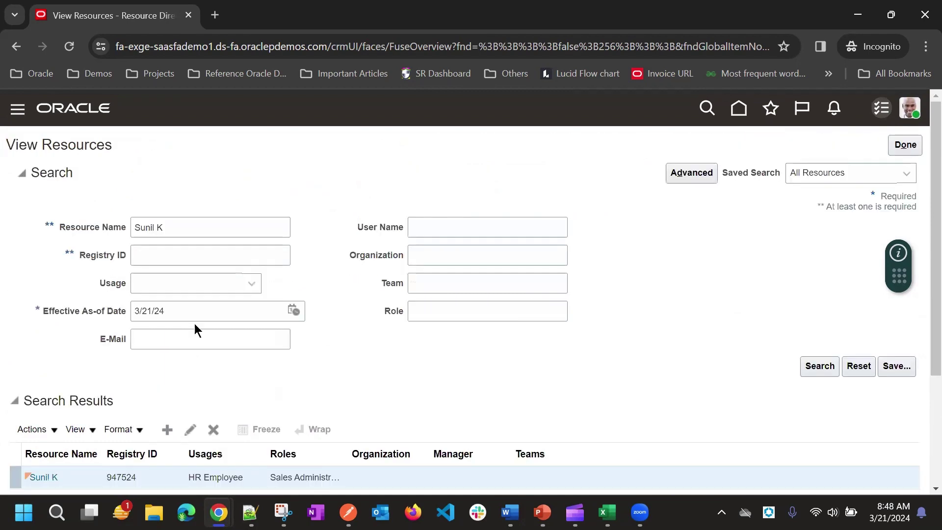
Reopen the resource record and recheck which roles are due to be provisioned
scroll(187, 390, "down", 3)
left_click(43, 320)
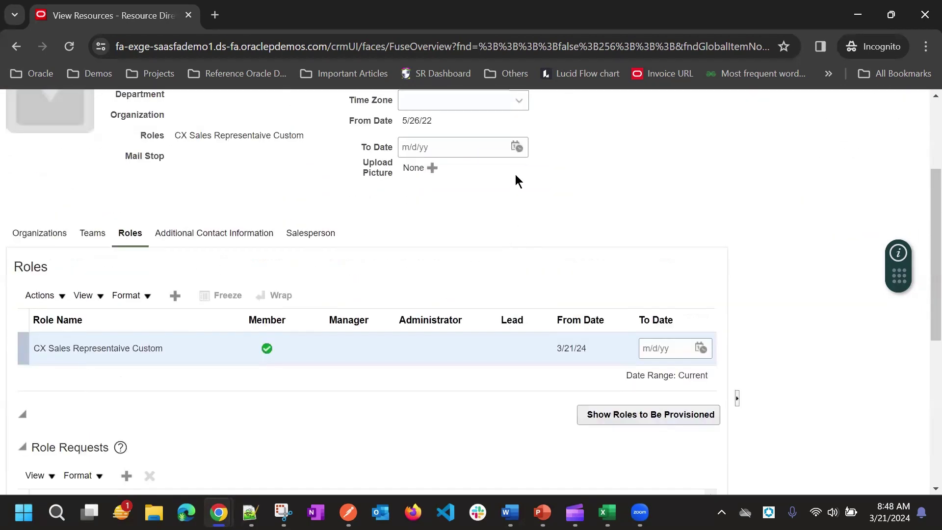
scroll(519, 180, "down", 4)
left_click(643, 202)
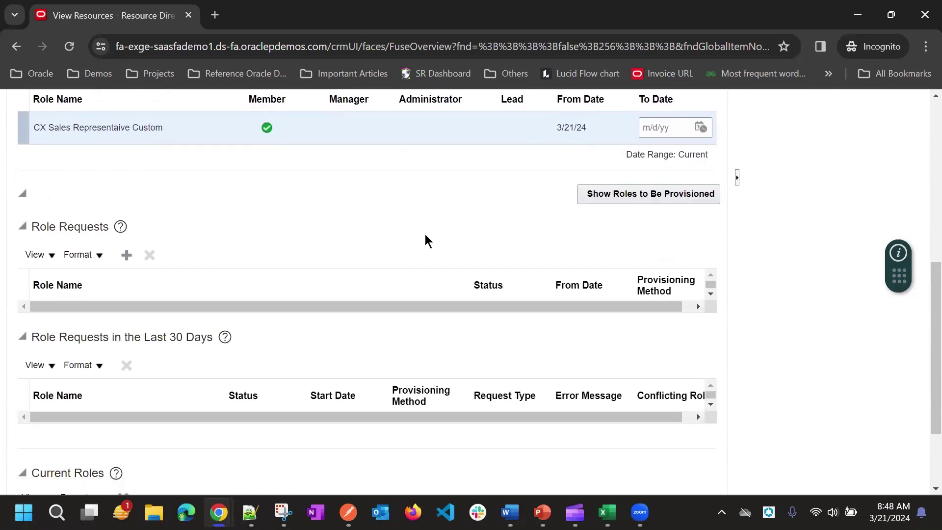
scroll(471, 242, "up", 3)
scroll(332, 311, "down", 3)
scroll(312, 295, "down", 3)
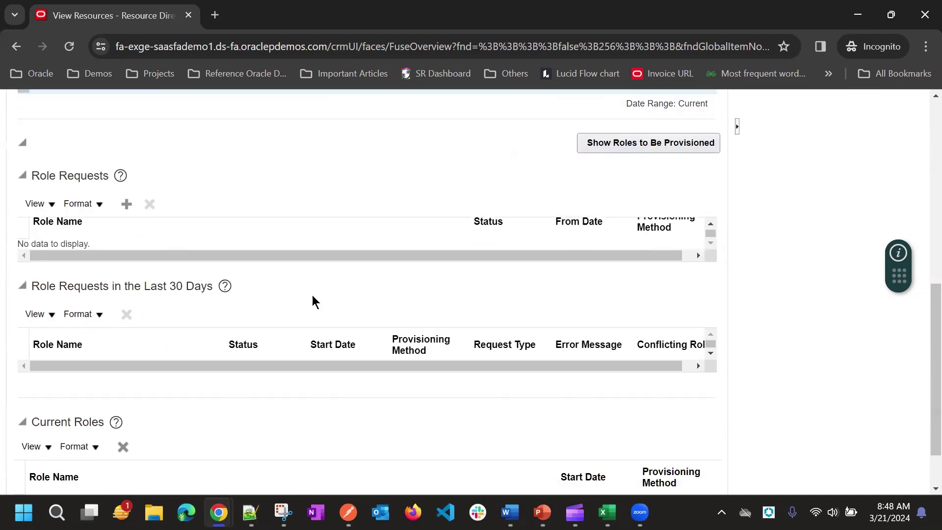
scroll(264, 323, "up", 1)
scroll(230, 295, "up", 4)
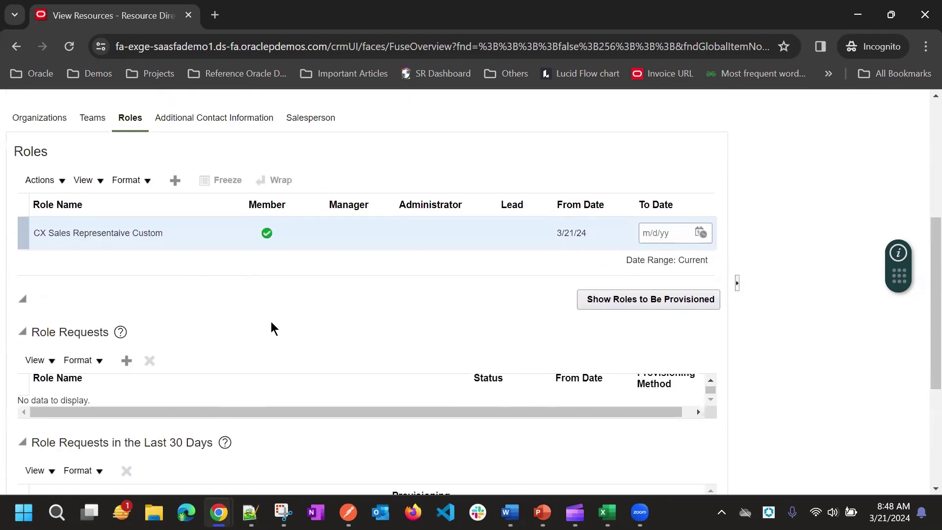
scroll(273, 328, "down", 4)
scroll(234, 388, "up", 7)
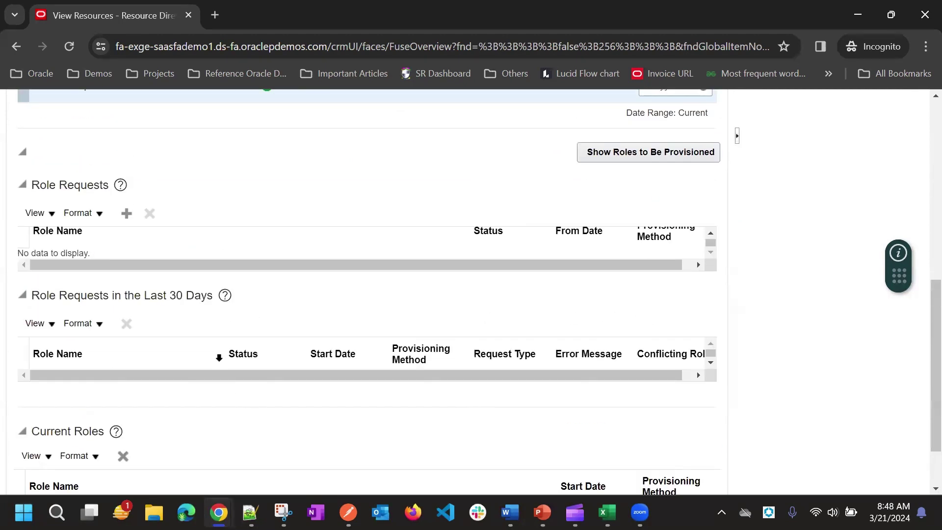
scroll(398, 378, "down", 1)
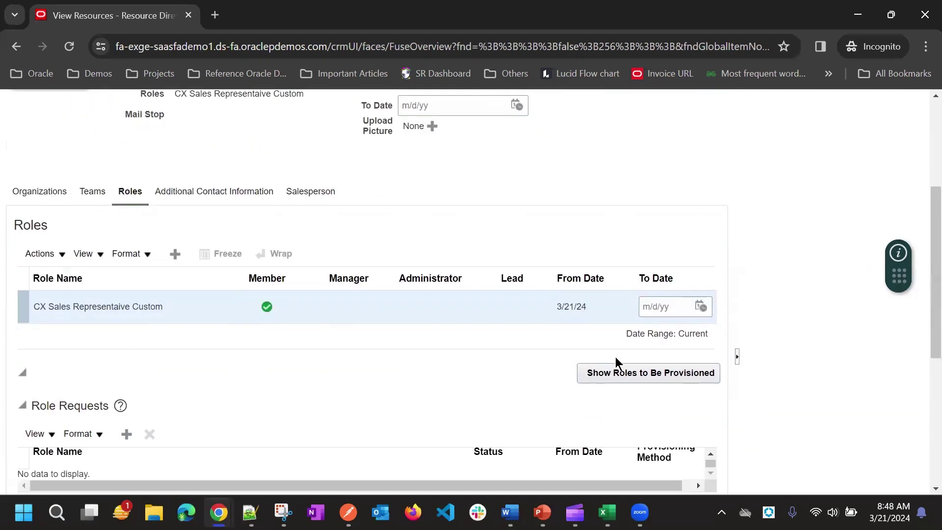
left_click(655, 374)
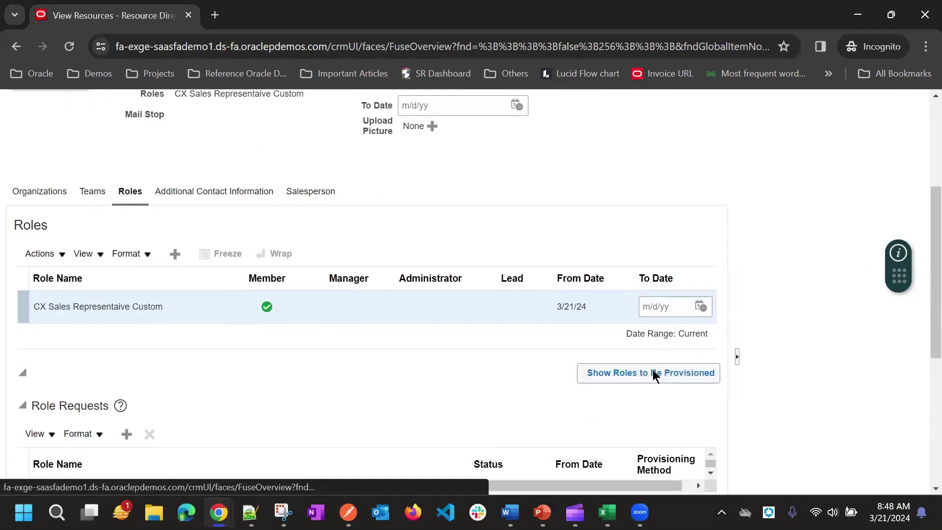
scroll(465, 375, "down", 4)
scroll(278, 246, "up", 1)
scroll(277, 247, "down", 1)
scroll(580, 286, "up", 10)
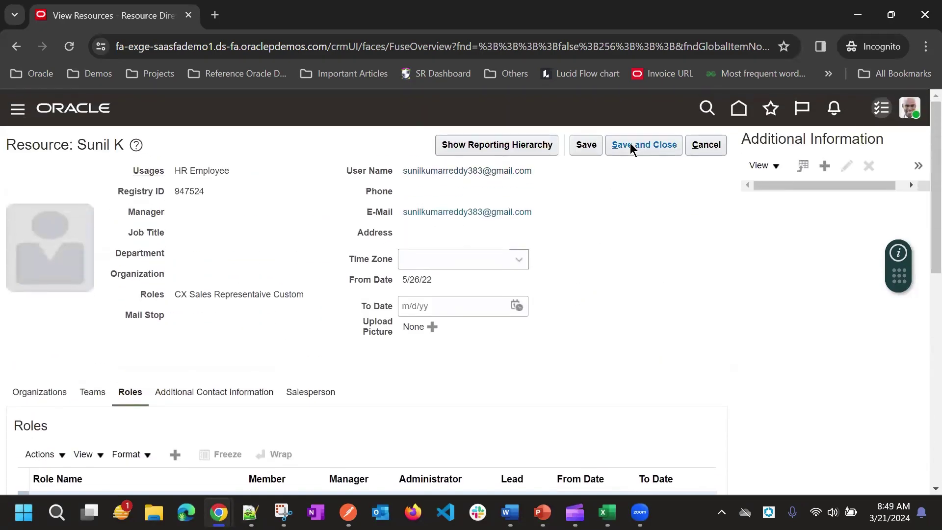
Save and close the resource record, then reopen it from the search results
left_click(630, 147)
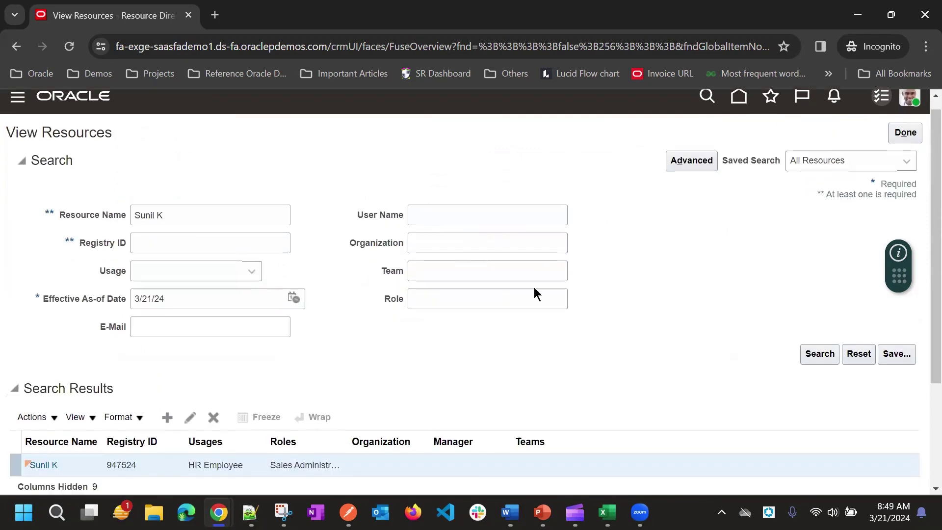
scroll(141, 296, "down", 2)
left_click(45, 318)
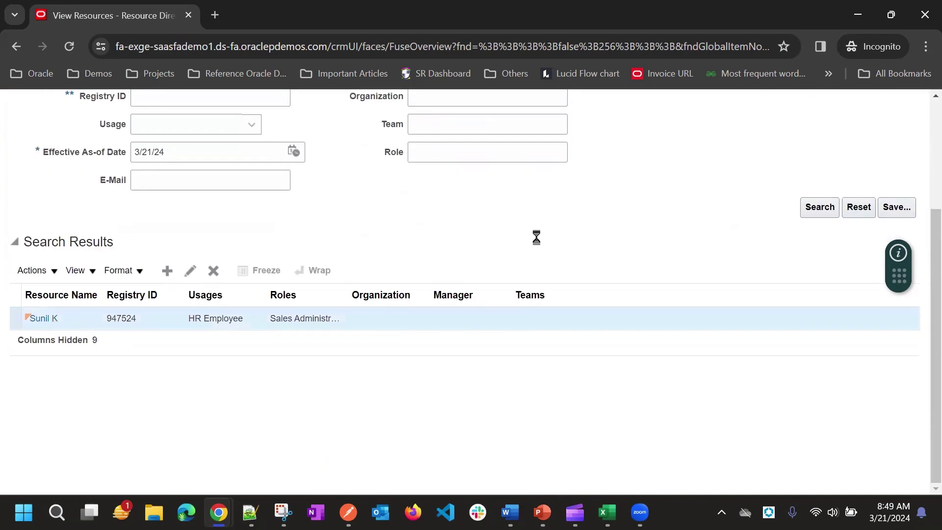
scroll(540, 241, "down", 9)
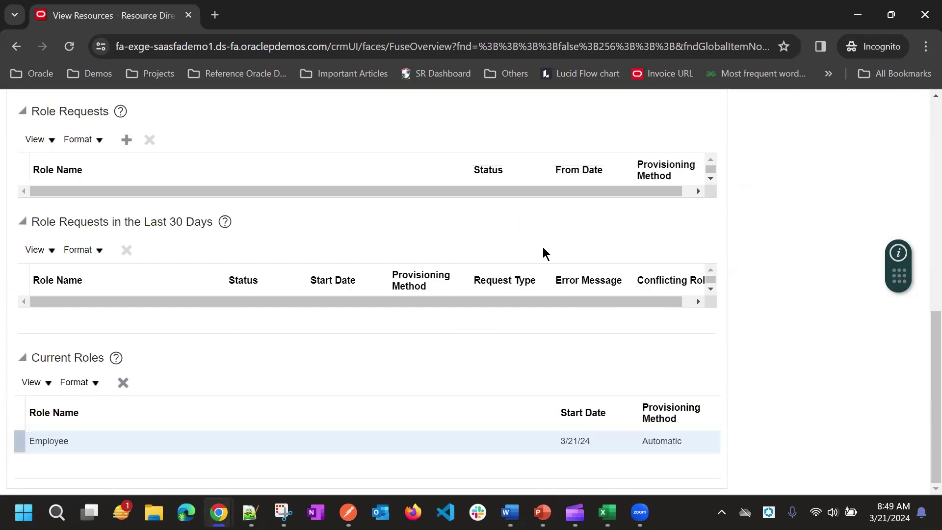
scroll(543, 248, "up", 4)
scroll(332, 289, "down", 2)
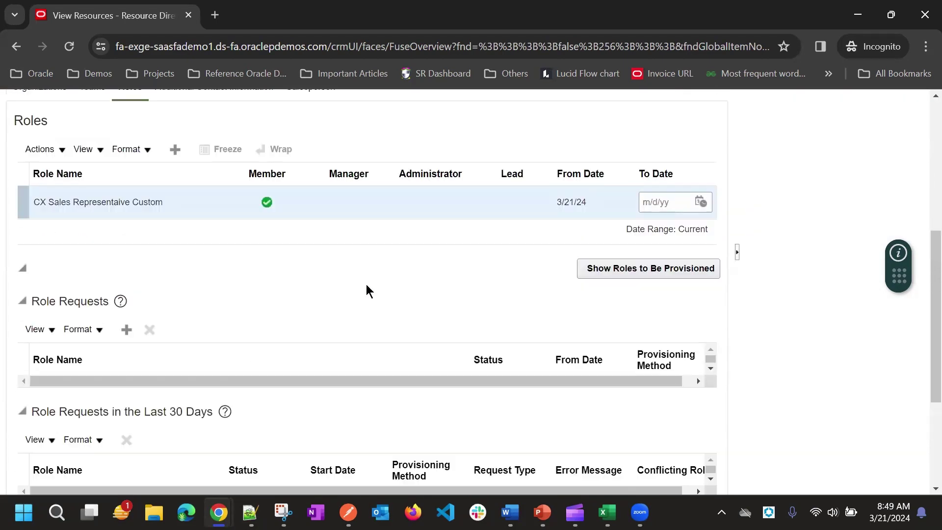
scroll(370, 288, "up", 3)
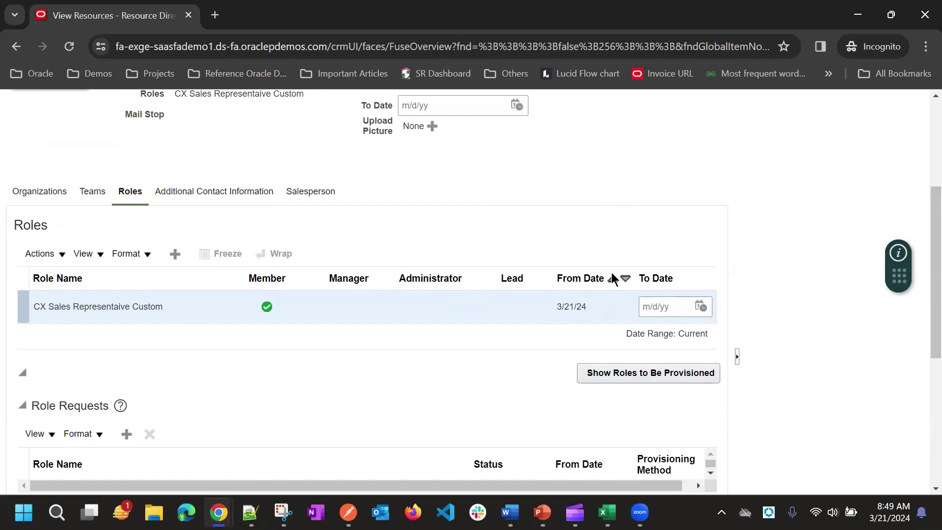
scroll(591, 267, "up", 4)
scroll(612, 296, "down", 6)
Show the resource's roles to be provisioned, save and close it, and bring up the navigator's Tools list
left_click(635, 281)
scroll(628, 270, "up", 4)
scroll(629, 270, "up", 2)
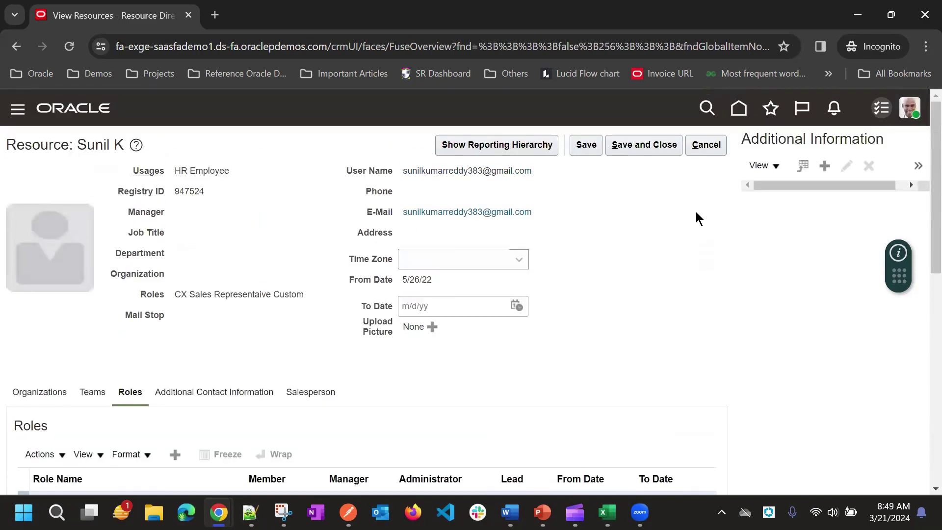
left_click(644, 145)
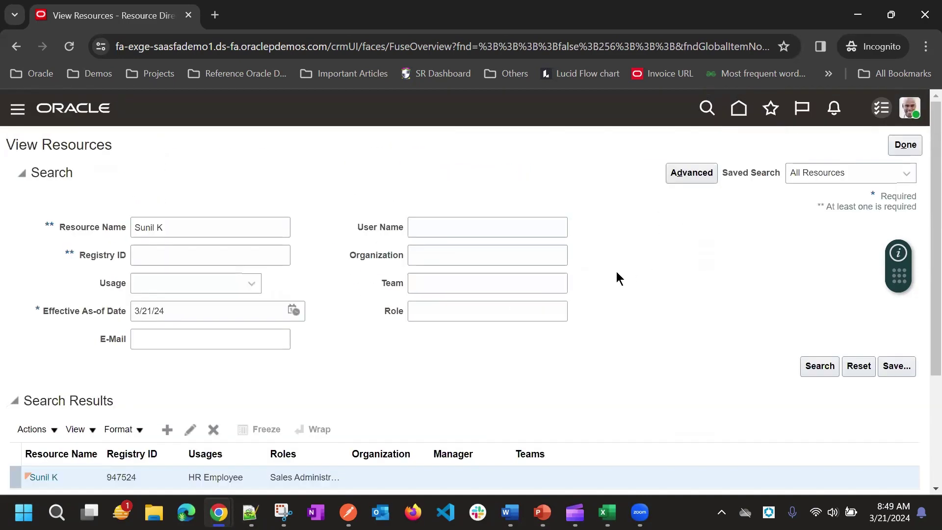
left_click(18, 109)
scroll(257, 213, "down", 20)
In the Security Console's Users area, search for the user by name and open their account
left_click(236, 176)
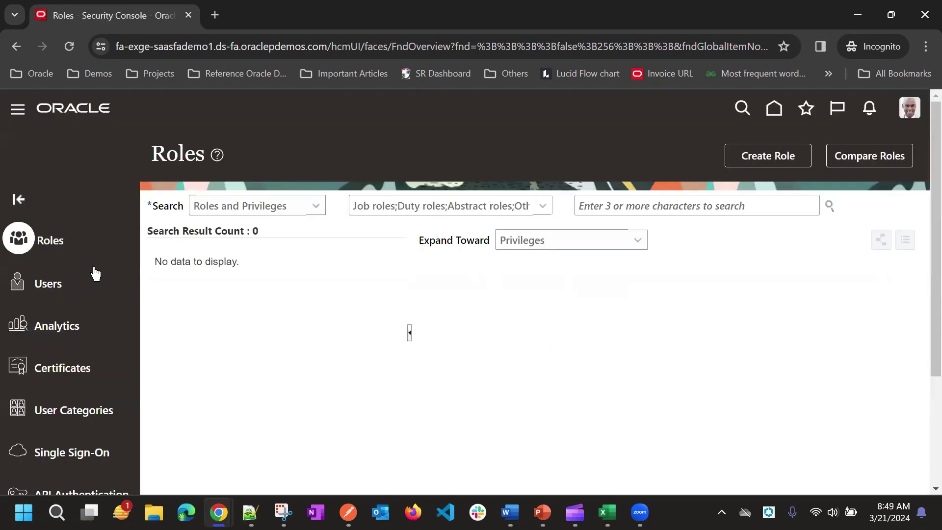
left_click(49, 286)
left_click(607, 201)
type("Sunil")
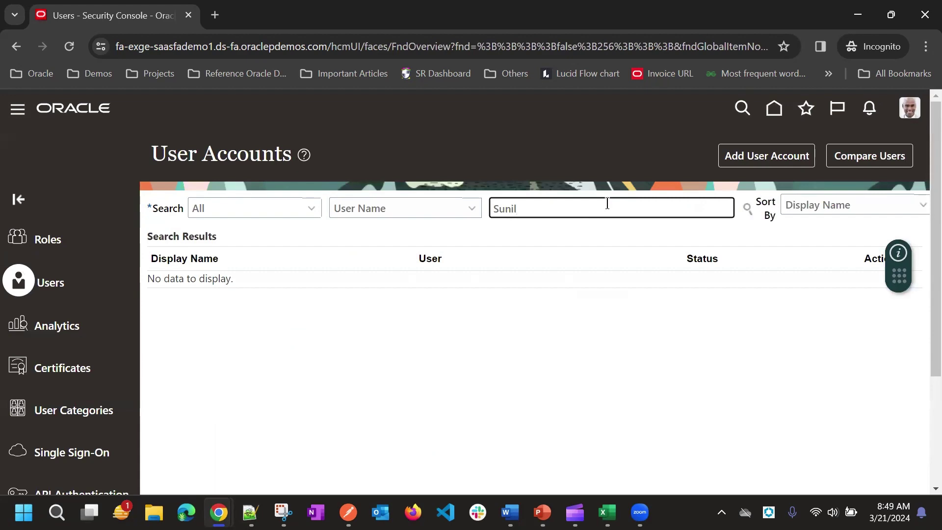
key("Return")
left_click(571, 349)
scroll(698, 257, "down", 3)
scroll(708, 266, "up", 3)
Add the auto-provisioned roles to the user account, save it, then go to Setup and Maintenance
left_click(775, 159)
scroll(822, 332, "down", 3)
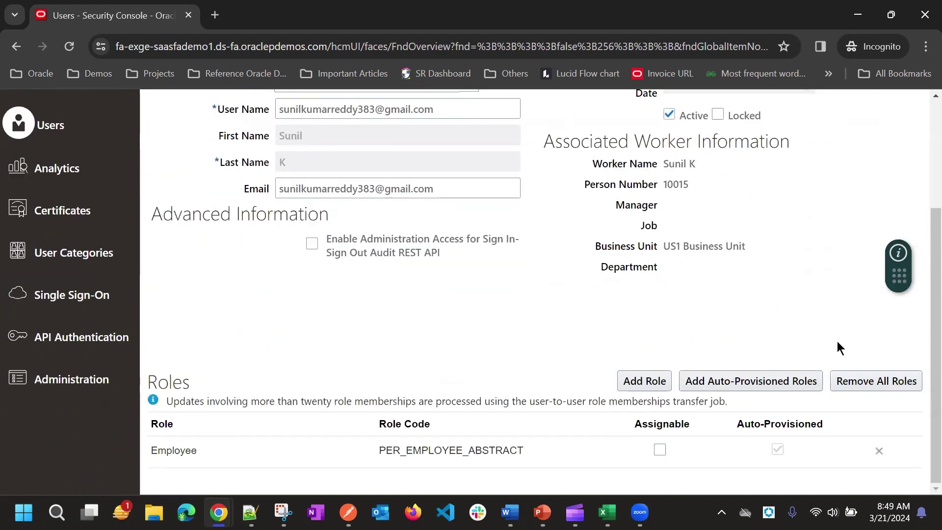
left_click(750, 378)
scroll(714, 292, "up", 3)
scroll(714, 290, "down", 2)
scroll(670, 281, "up", 3)
left_click(787, 146)
left_click(863, 154)
left_click(910, 109)
left_click(686, 328)
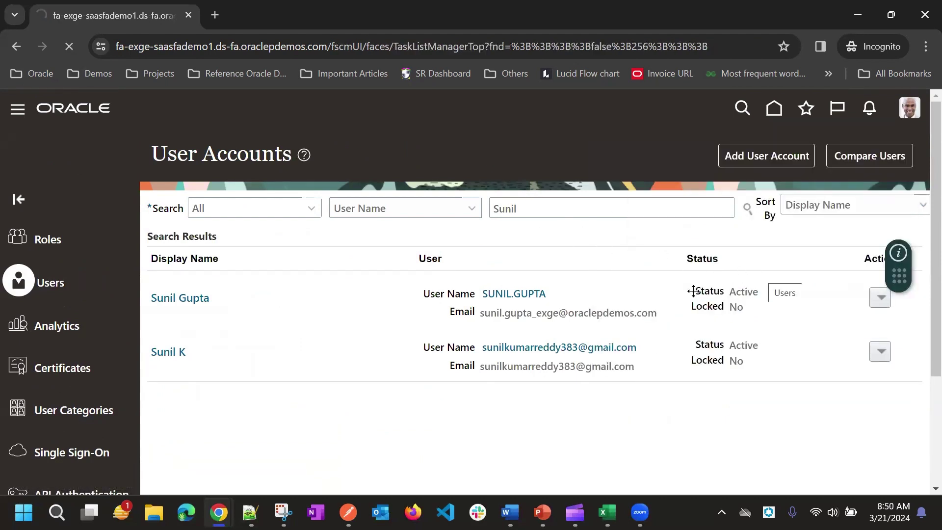
Under Users and Security, pass through Manage Resource Roles and open Manage HCM Role Provisioning Rules
scroll(348, 335, "down", 2)
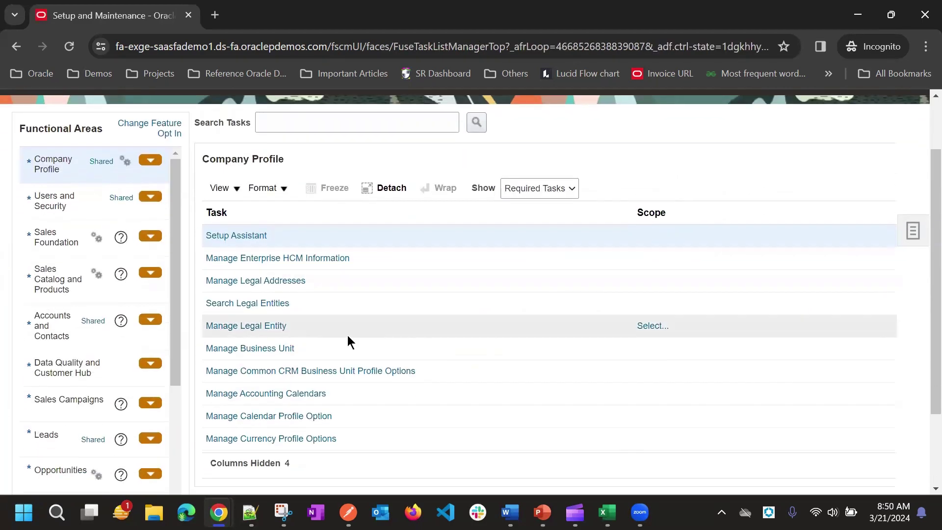
left_click(70, 201)
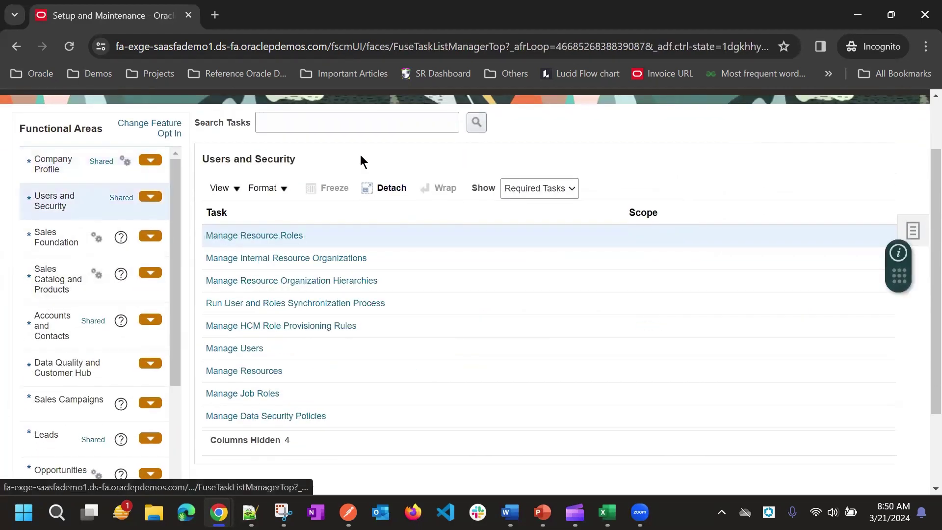
left_click(254, 237)
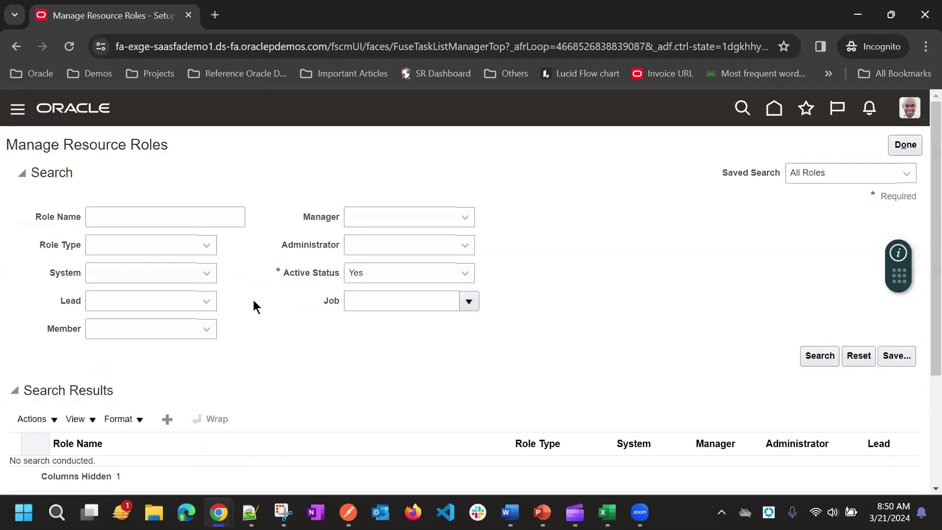
scroll(271, 313, "down", 3)
scroll(462, 266, "up", 3)
left_click(118, 221)
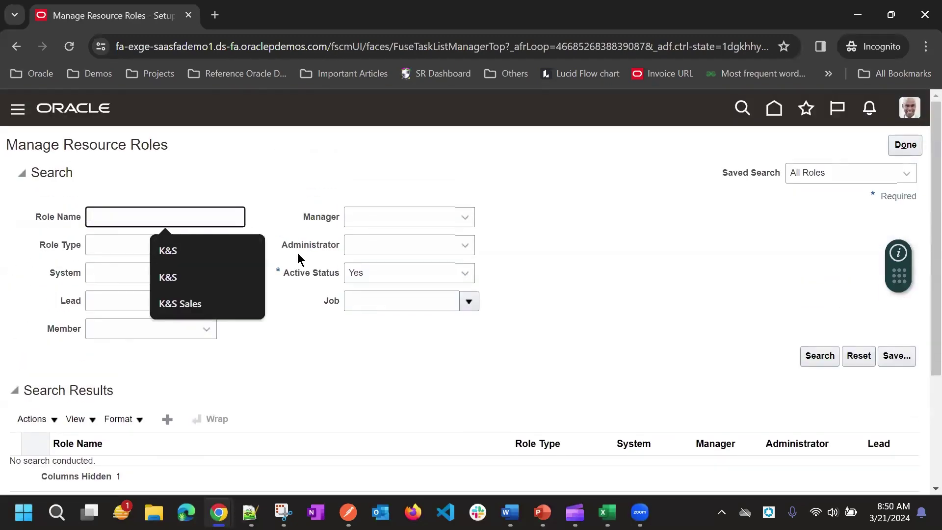
left_click(903, 146)
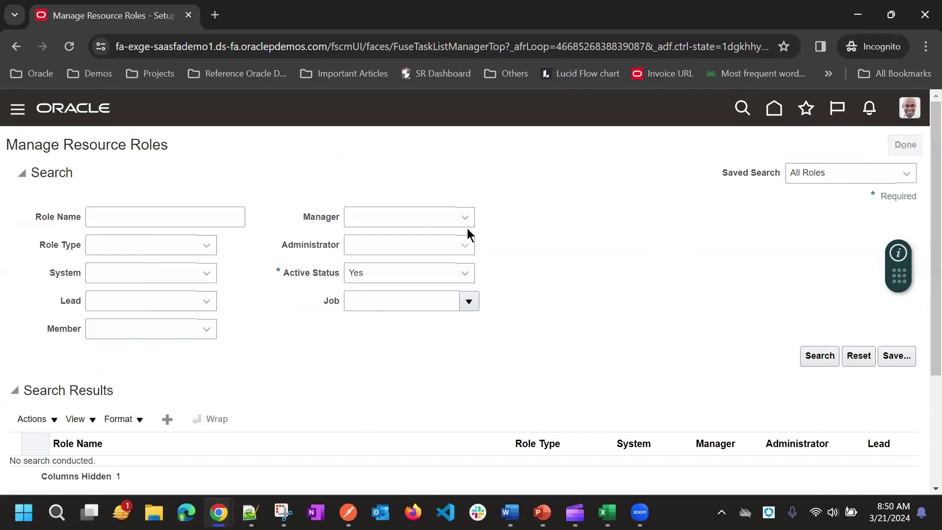
scroll(300, 295, "down", 3)
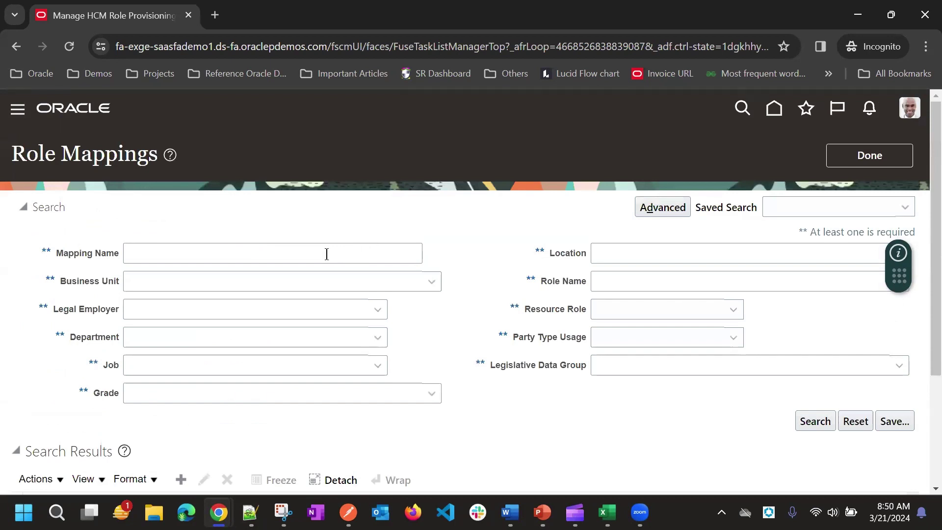
Search role mappings by the CX Sales Representative Custom resource role and edit CX Sales Rep Mapping
left_click(327, 254)
left_click(614, 315)
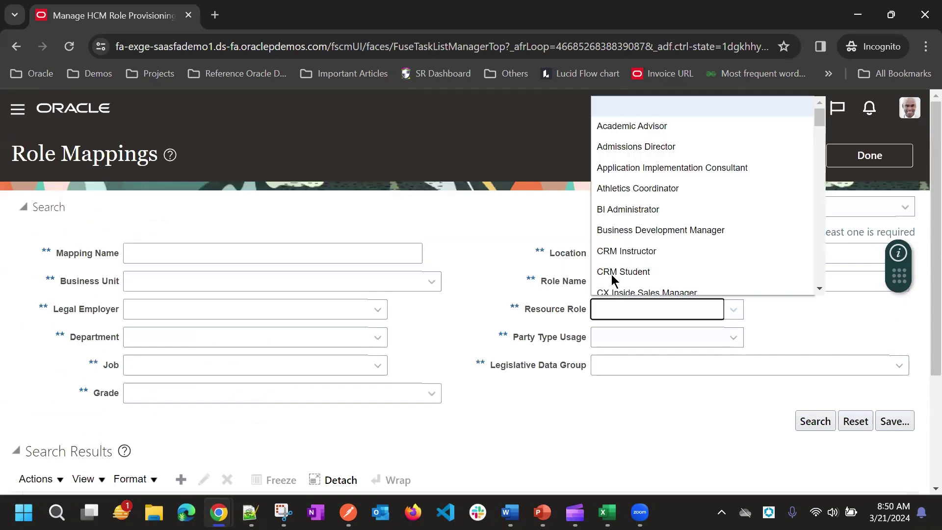
scroll(614, 241, "down", 4)
scroll(621, 235, "up", 2)
left_click(653, 187)
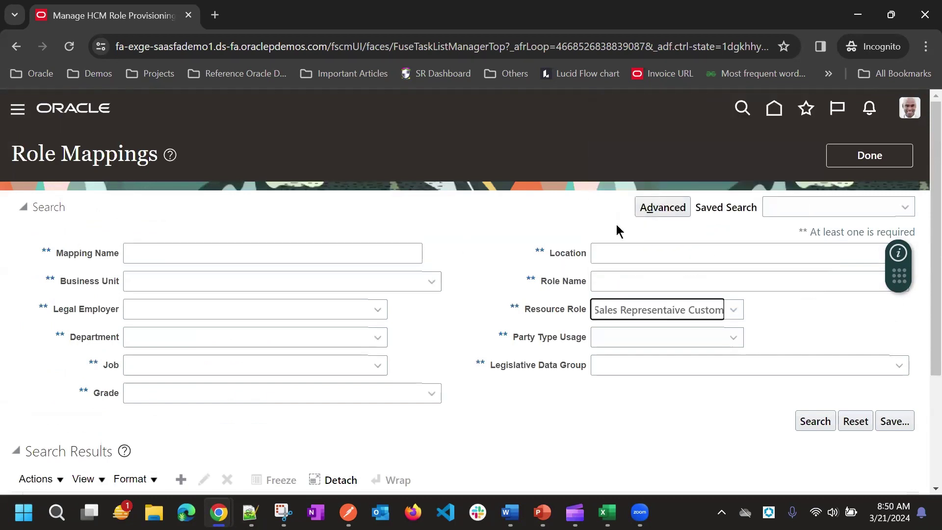
left_click(815, 421)
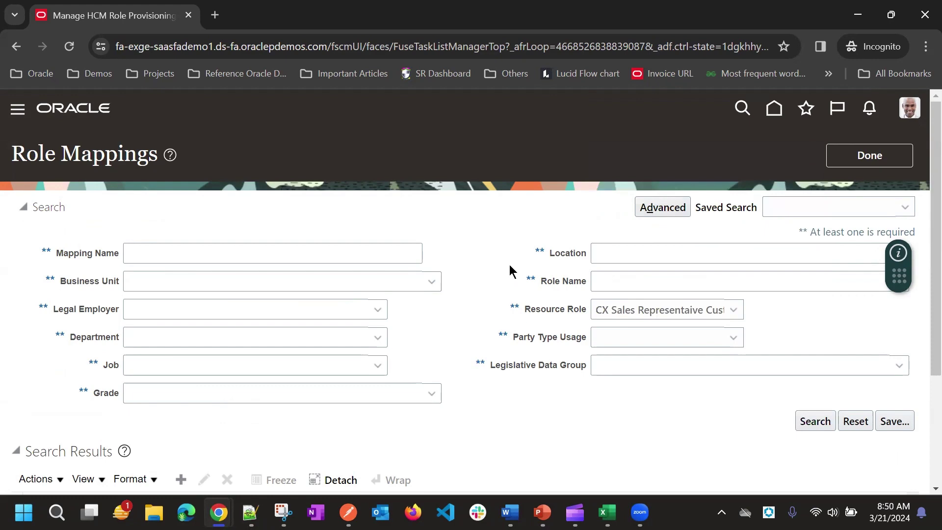
scroll(511, 265, "down", 3)
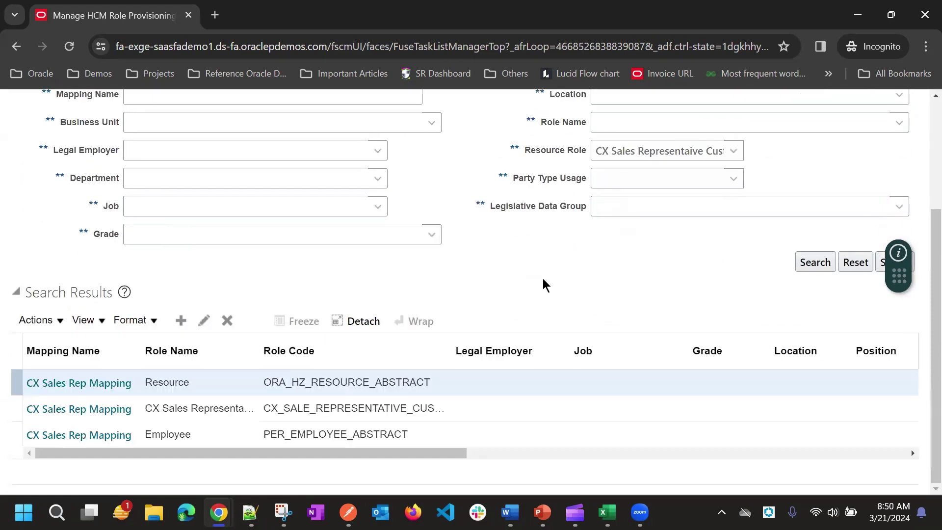
left_click(800, 269)
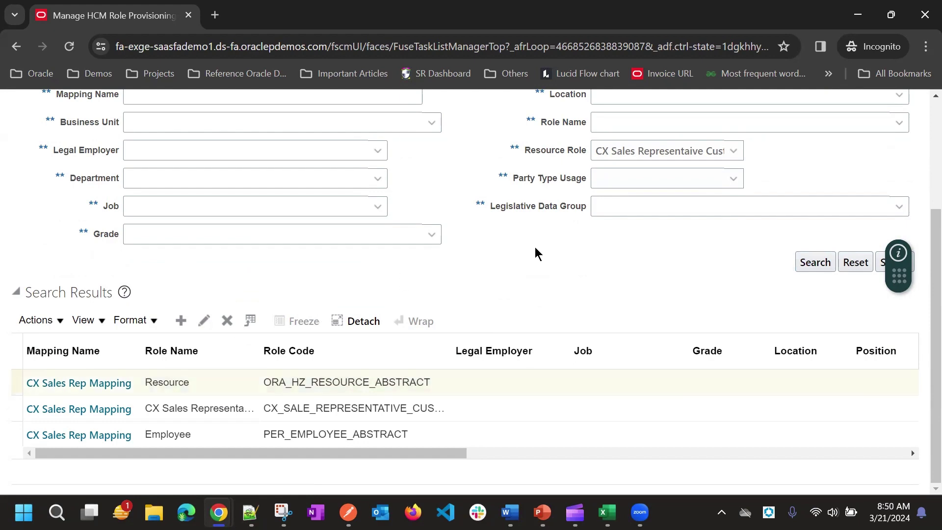
Tick Autoprovision for the CX Sales Representative Custom, Employee and Resource roles, then save and close the mapping
scroll(492, 235, "down", 5)
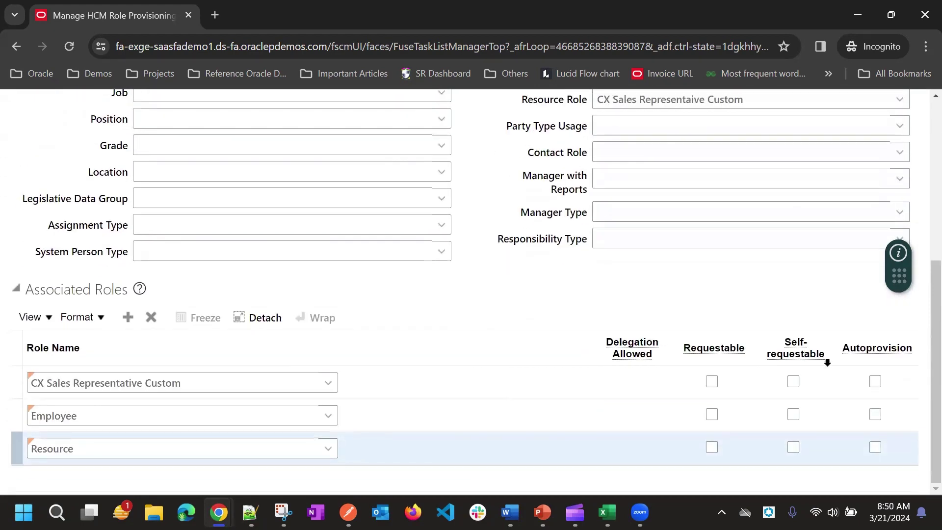
left_click(877, 383)
left_click(877, 415)
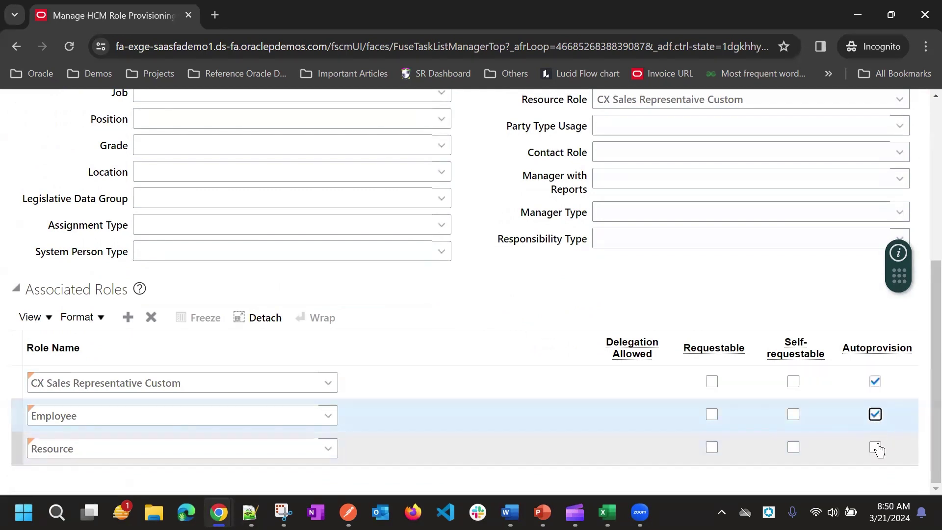
left_click(876, 447)
scroll(816, 314, "up", 6)
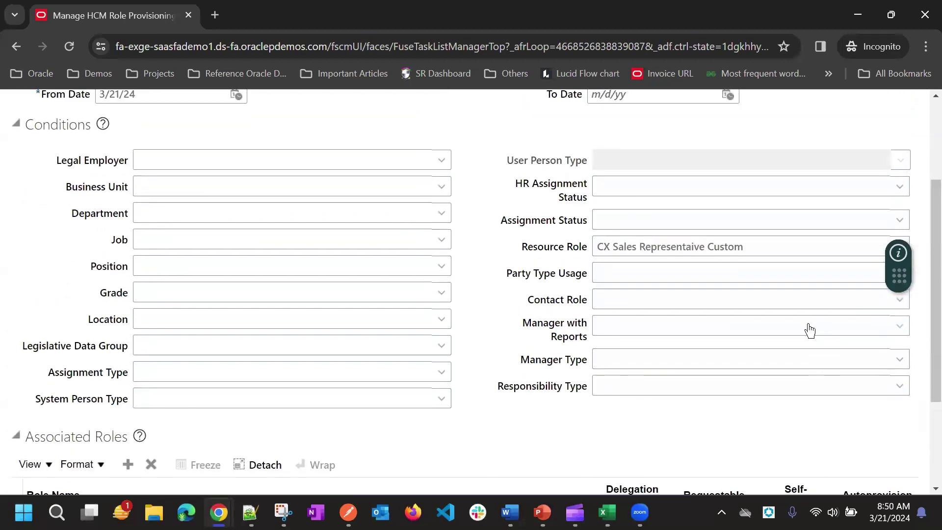
left_click(681, 157)
scroll(496, 191, "down", 6)
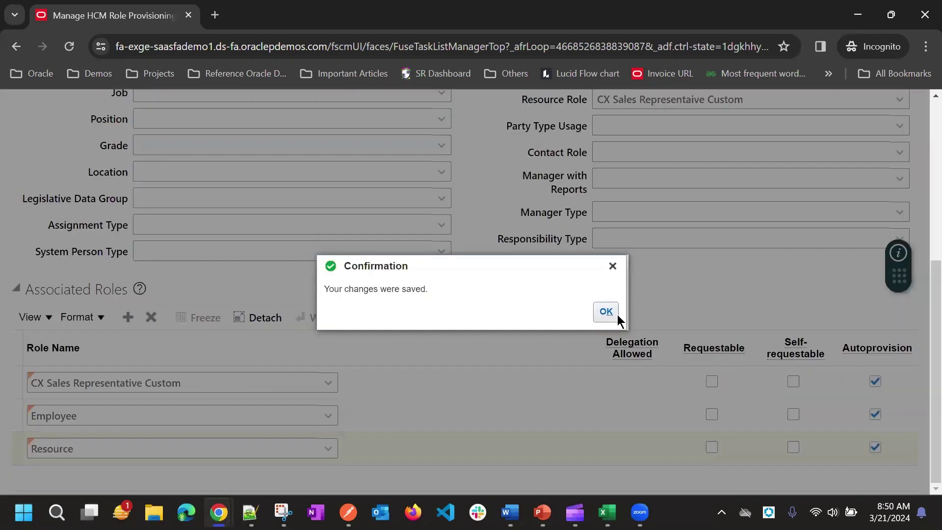
left_click(618, 318)
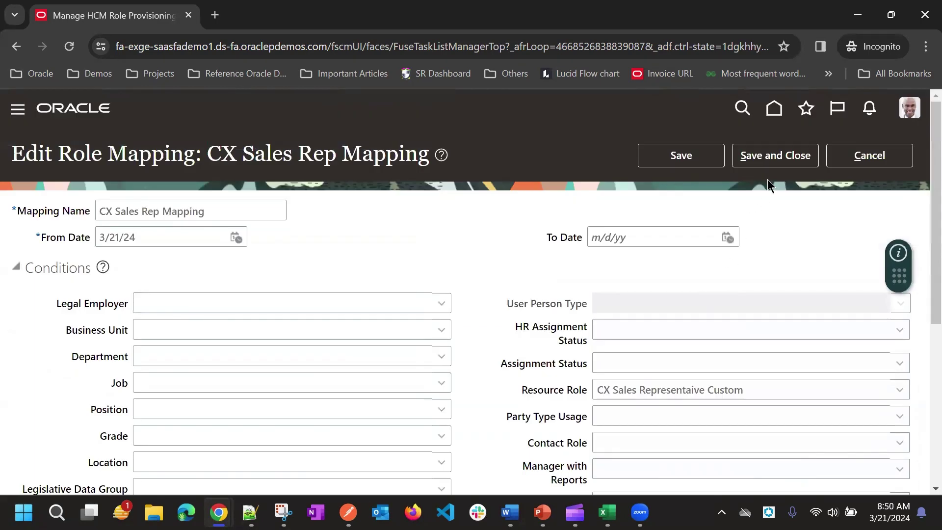
left_click(778, 157)
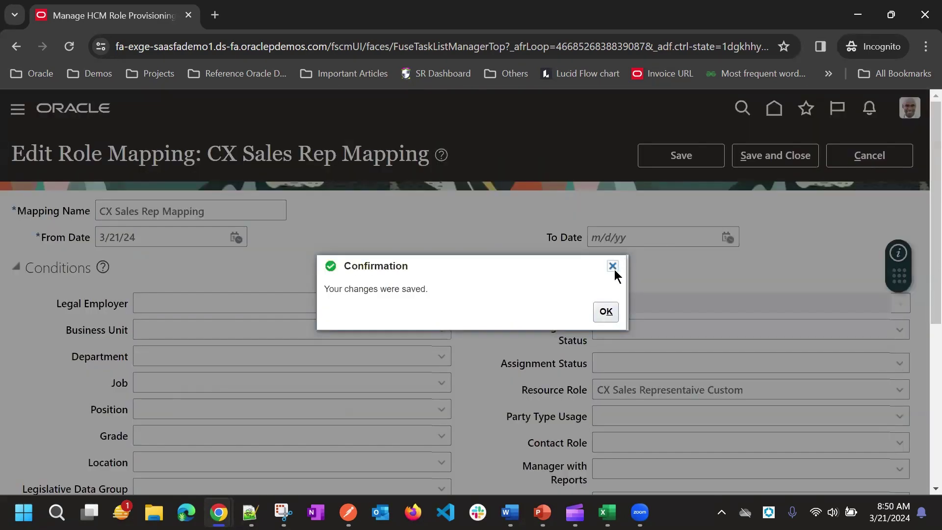
left_click(613, 266)
left_click(872, 158)
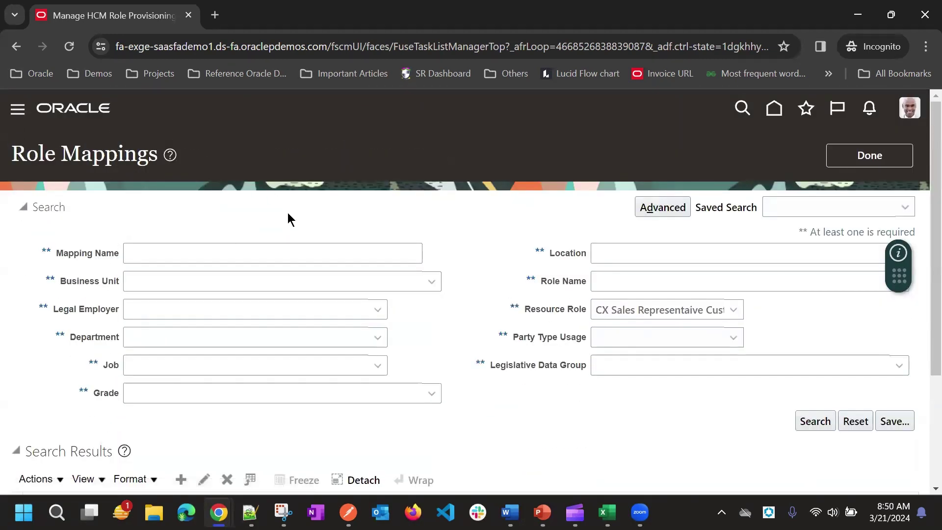
Go to the Security Console's user accounts, search for the user by name, and open their account
left_click(18, 108)
scroll(177, 304, "down", 10)
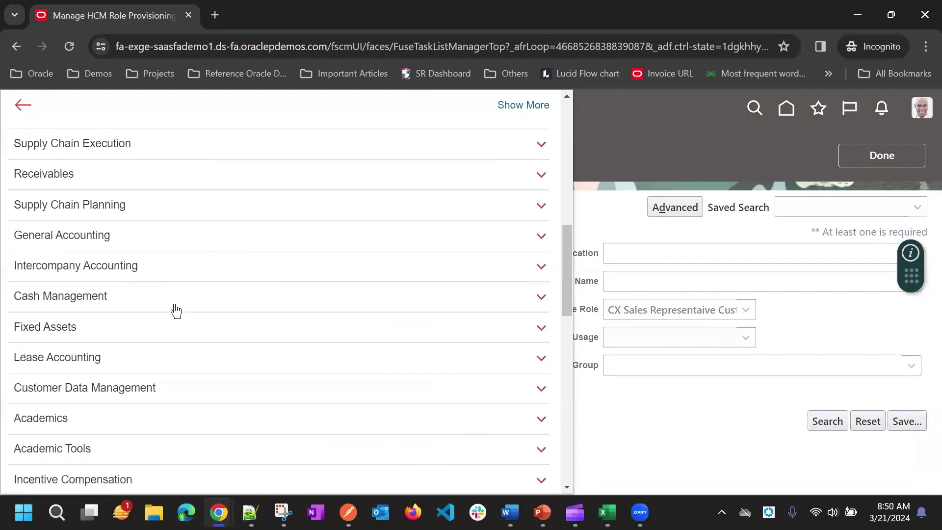
scroll(175, 311, "down", 10)
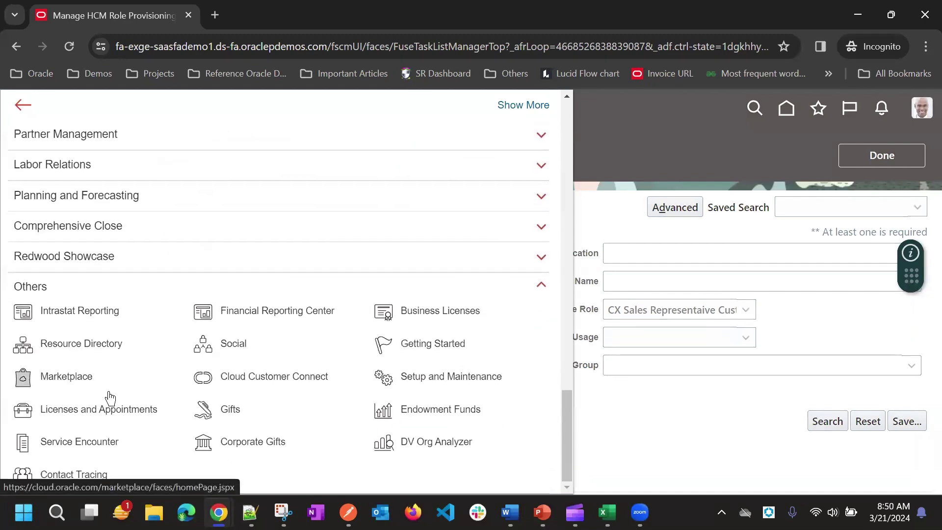
scroll(123, 245, "up", 5)
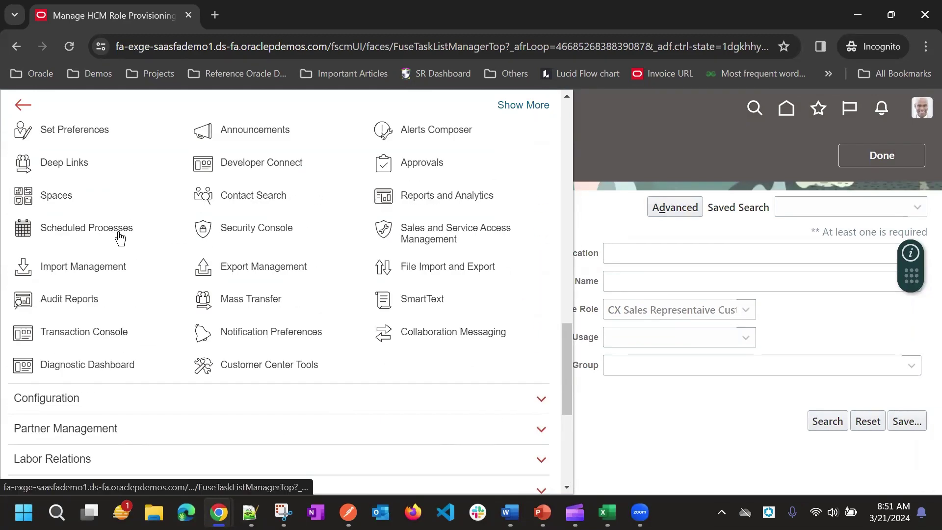
left_click(671, 145)
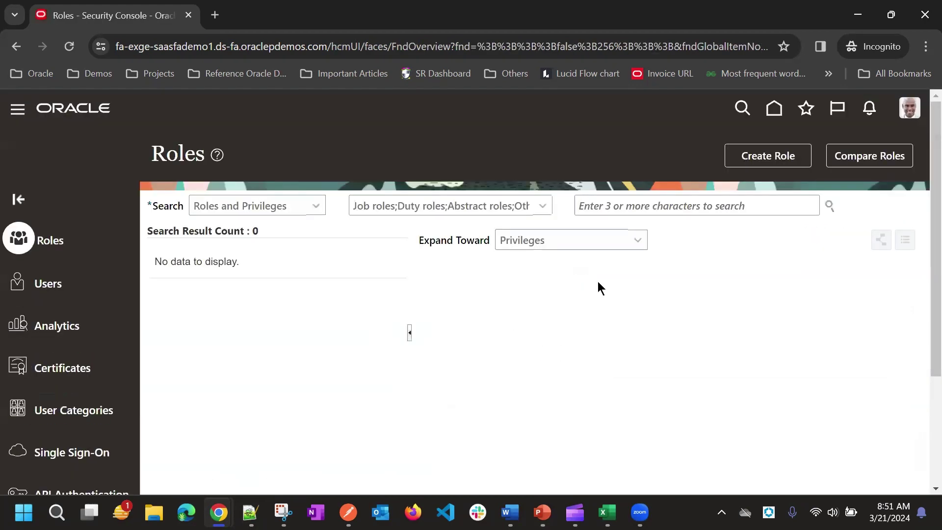
left_click(46, 284)
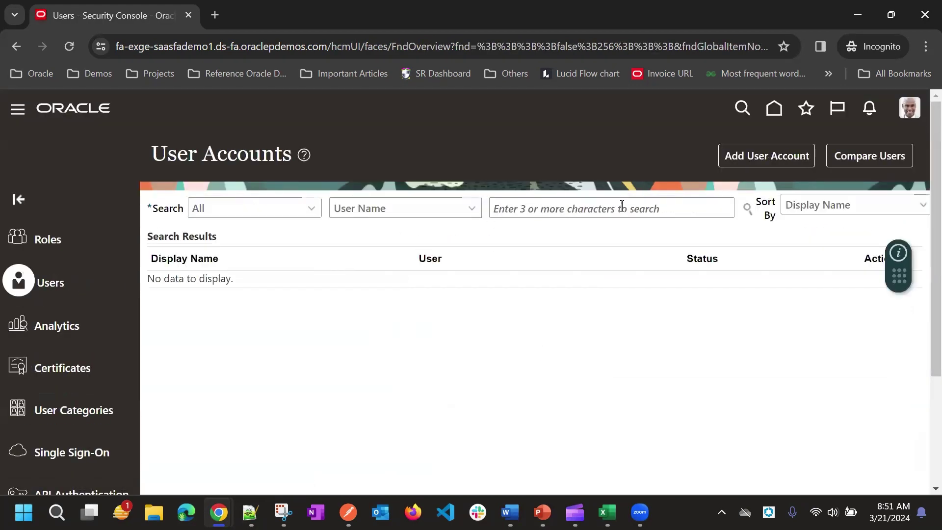
left_click(622, 206)
type("sunil")
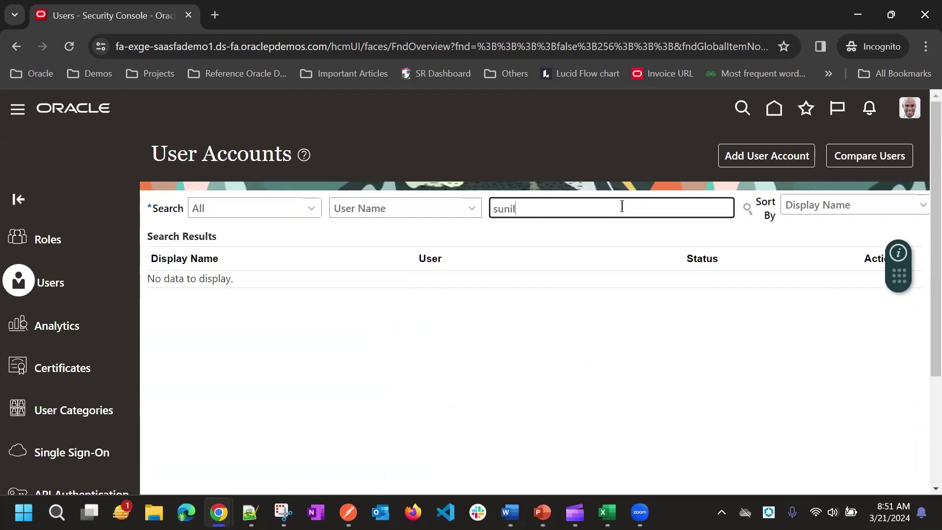
left_click(622, 348)
Edit the account, add its auto-provisioned roles, save and close, and return to the results
scroll(638, 213, "down", 3)
scroll(638, 207, "up", 3)
left_click(768, 154)
scroll(761, 310, "down", 3)
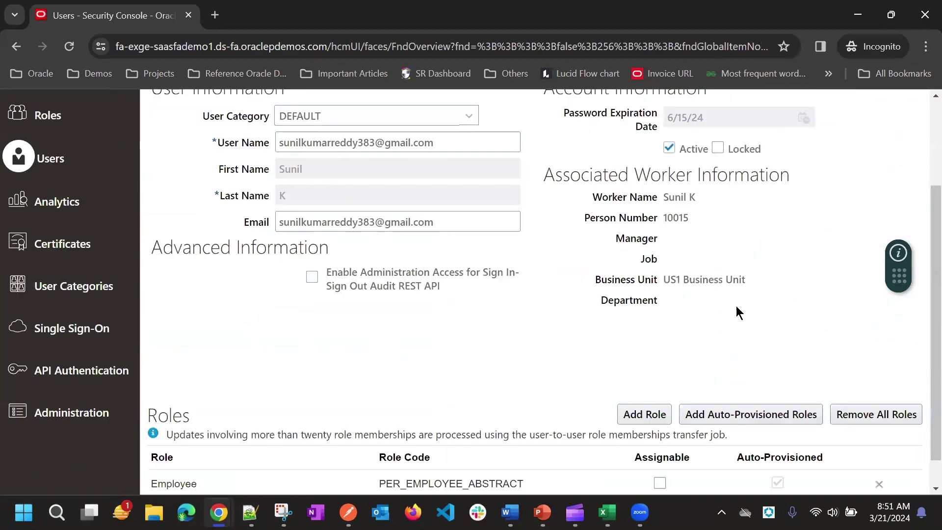
left_click(743, 383)
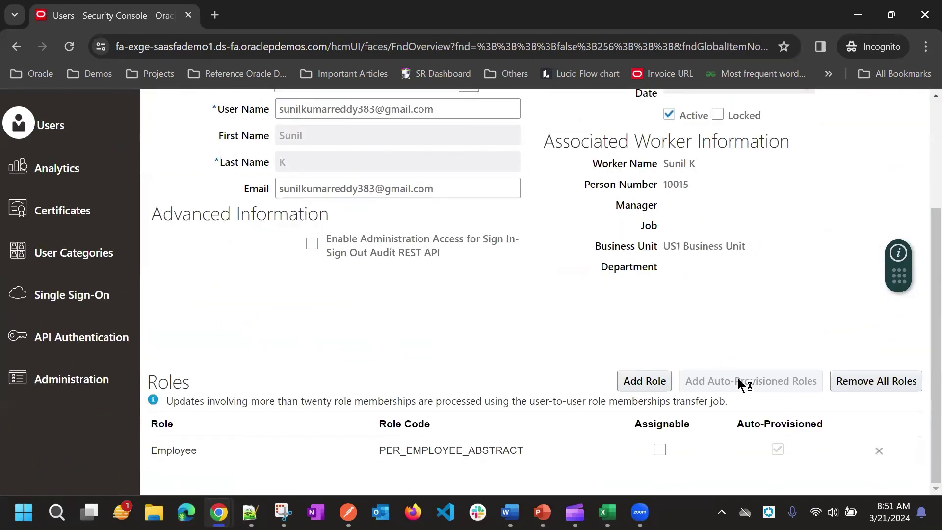
scroll(645, 302, "down", 1)
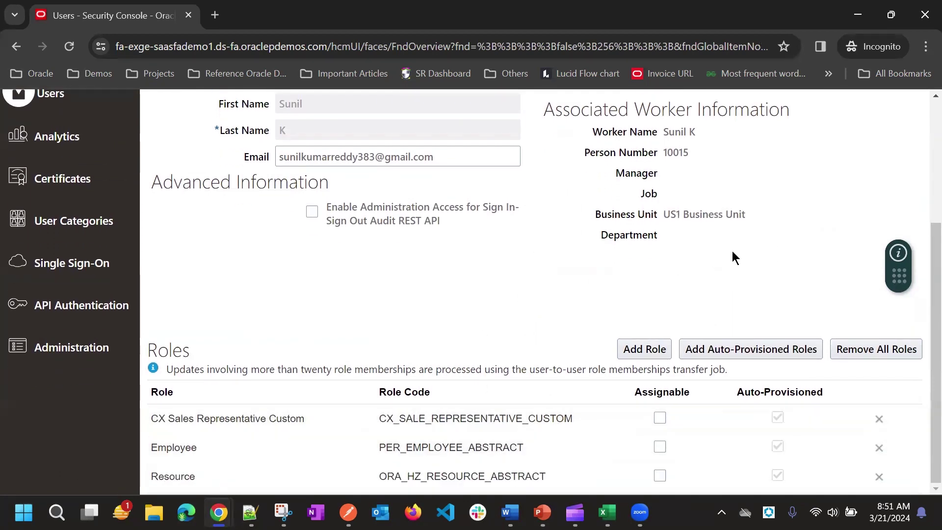
scroll(733, 252, "up", 4)
left_click(783, 155)
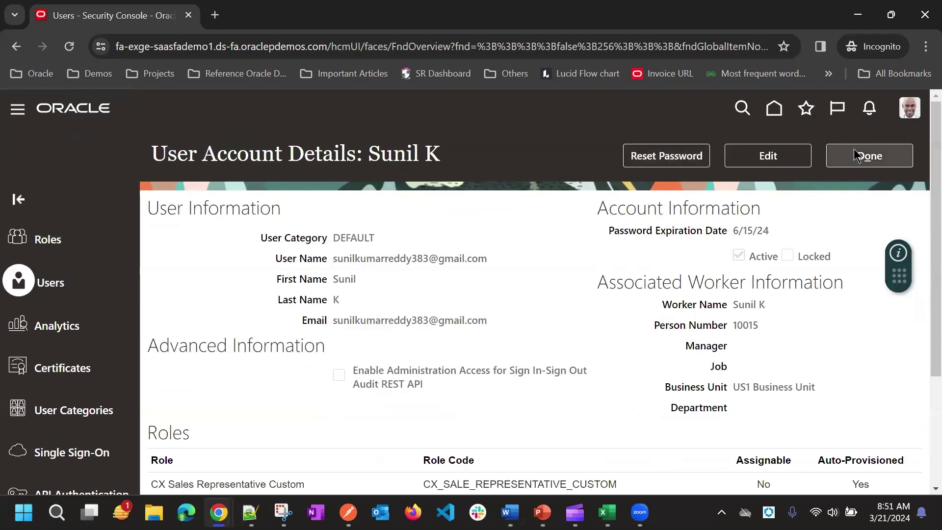
left_click(868, 156)
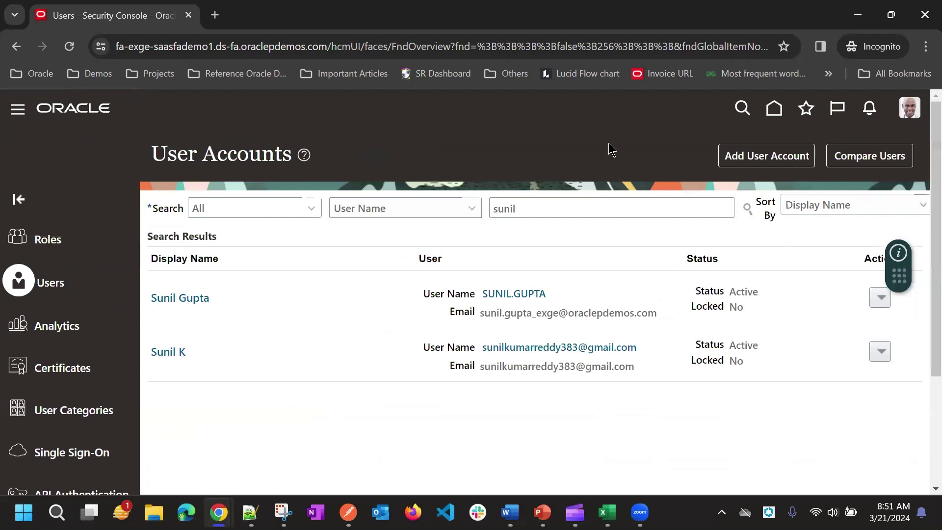